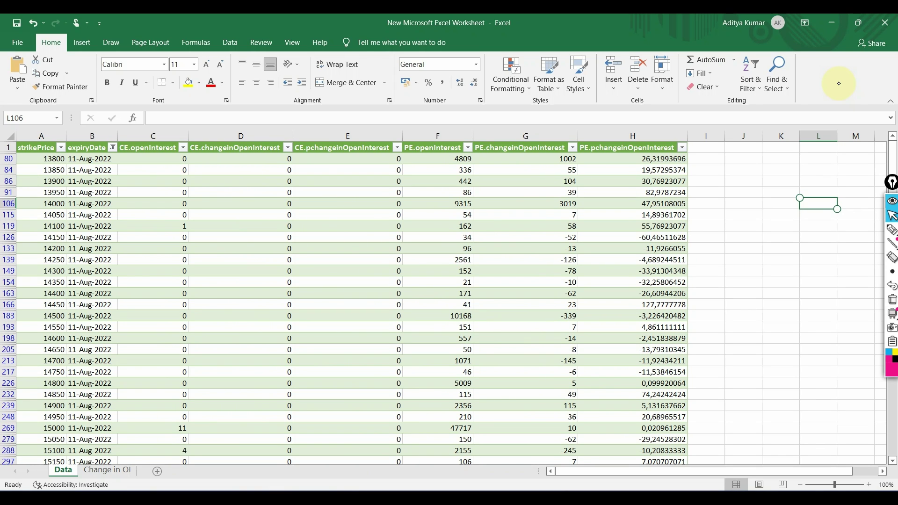
Circle the expiry dates in column B with ink, then undo the marks.
{"action": "mouse_move", "coordinate": [96, 169]}
{"action": "left_mouse_down"}
{"action": "mouse_move", "coordinate": [103, 262]}
{"action": "mouse_move", "coordinate": [87, 365]}
{"action": "left_mouse_up"}
{"action": "left_click_drag", "start_coordinate": [93, 266], "coordinate": [93, 323]}
{"action": "left_click_drag", "start_coordinate": [84, 187], "coordinate": [108, 254]}
{"action": "key", "text": "ctrl+z"}
{"action": "key", "text": "ctrl+z"}
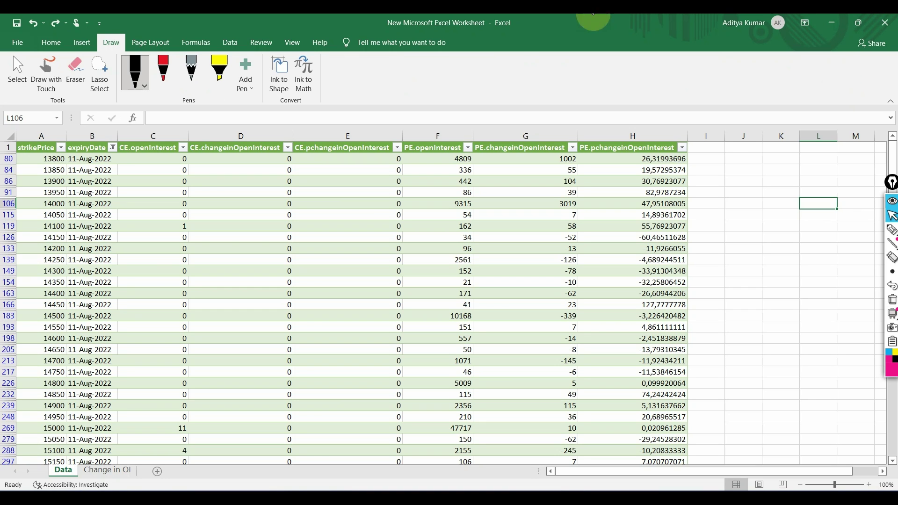
Filter expiryDate to 11-Aug-2022 only (103 of 1106 records), then view the Change in OI sheet.
{"action": "left_click", "coordinate": [744, 259]}
{"action": "left_click", "coordinate": [112, 147]}
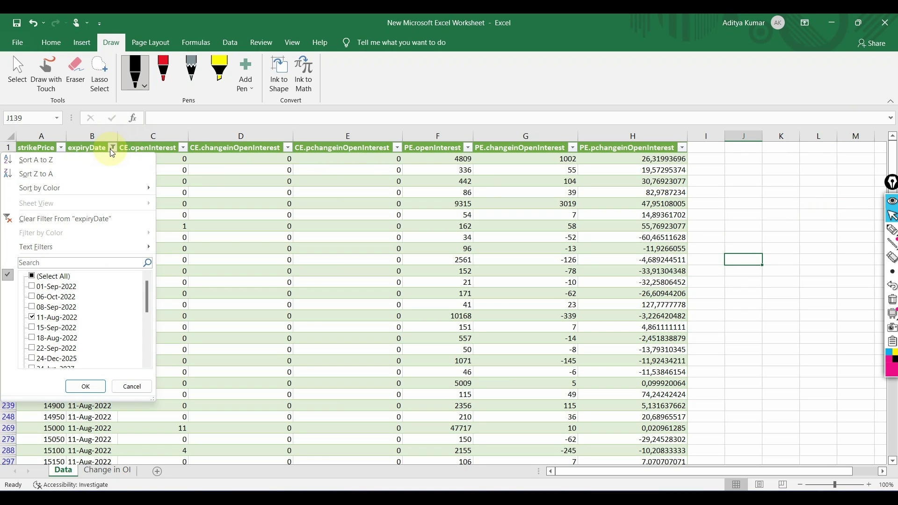
{"action": "scroll", "coordinate": [56, 309], "scroll_direction": "down", "scroll_amount": 3}
{"action": "scroll", "coordinate": [55, 310], "scroll_direction": "up", "scroll_amount": 3}
{"action": "left_click", "coordinate": [88, 388]}
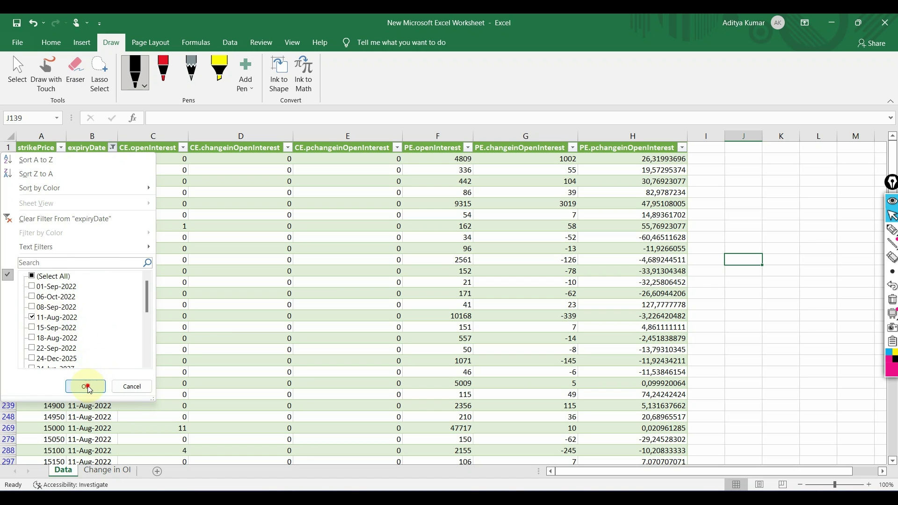
{"action": "left_click", "coordinate": [628, 270]}
{"action": "scroll", "coordinate": [629, 270], "scroll_direction": "down", "scroll_amount": 8}
{"action": "scroll", "coordinate": [628, 269], "scroll_direction": "up", "scroll_amount": 8}
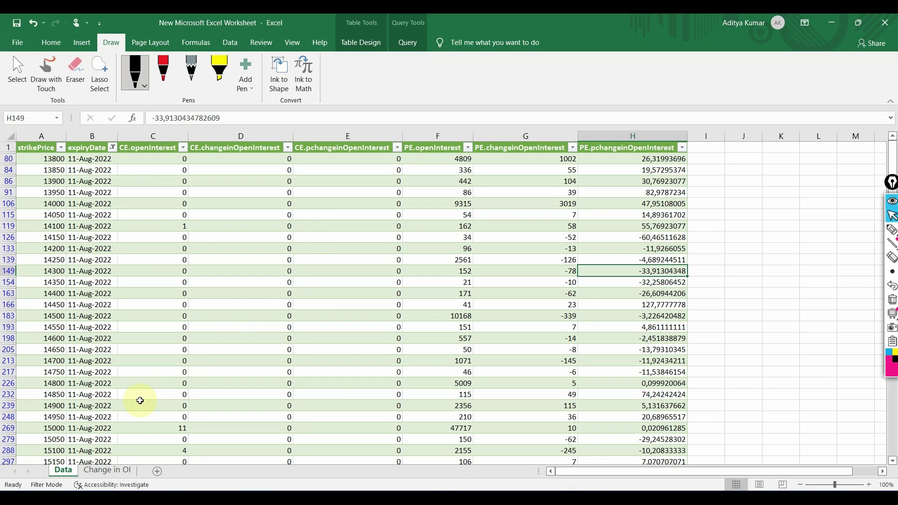
{"action": "left_click", "coordinate": [99, 473]}
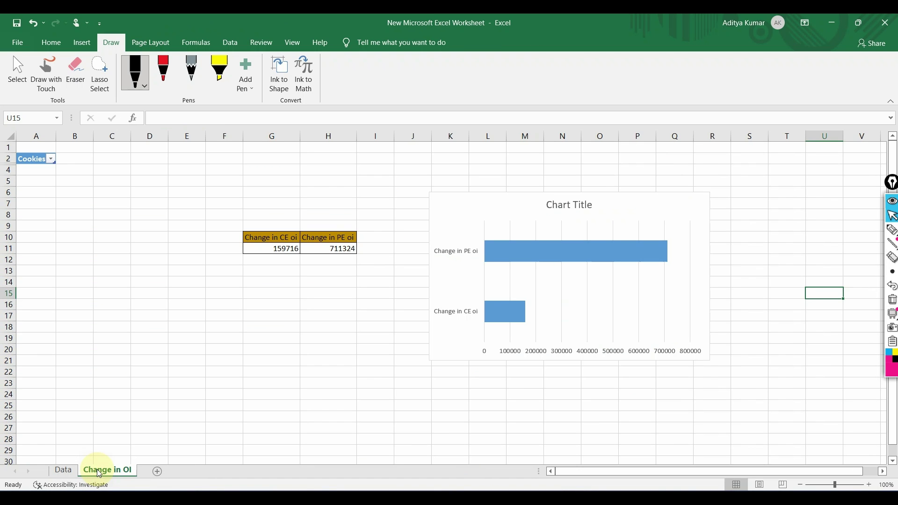
Circle the CE/PE OI change table and the Change in OI bar chart, then clear the ink.
{"action": "left_click", "coordinate": [893, 230]}
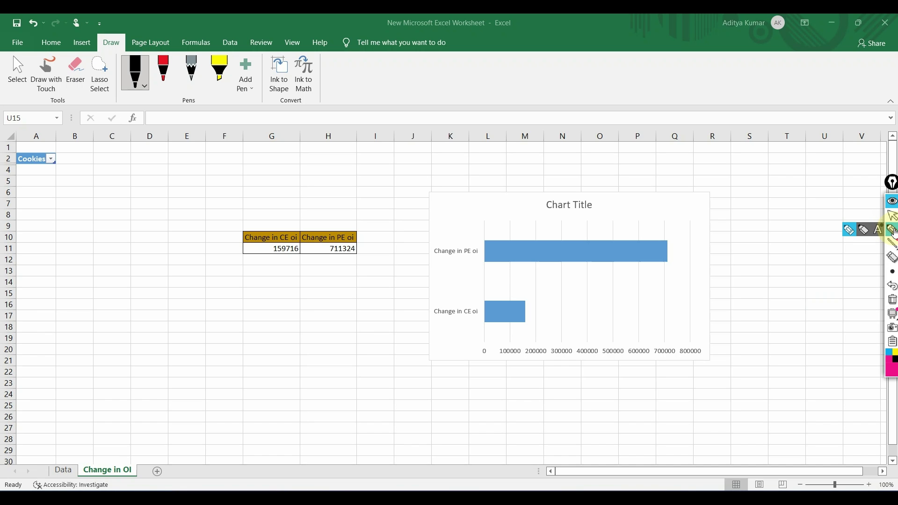
{"action": "mouse_move", "coordinate": [228, 203]}
{"action": "left_mouse_down"}
{"action": "mouse_move", "coordinate": [367, 297]}
{"action": "mouse_move", "coordinate": [191, 321]}
{"action": "left_mouse_up"}
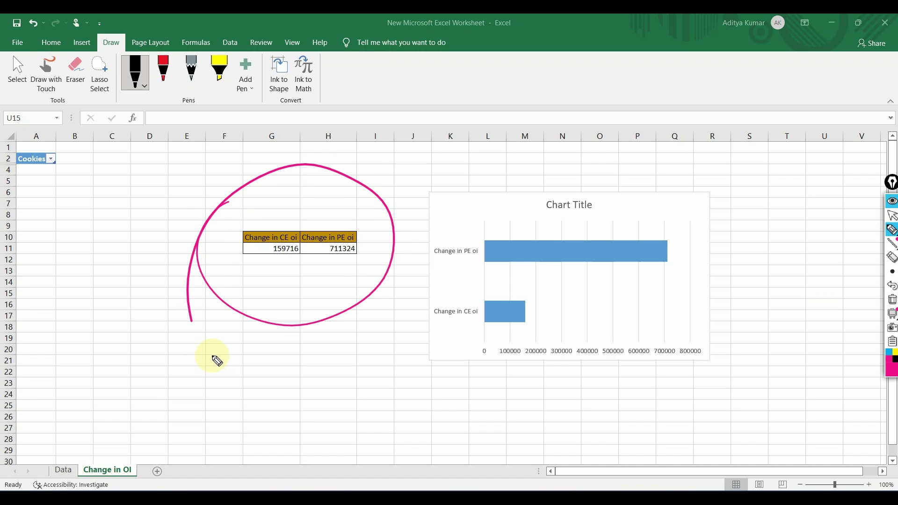
{"action": "mouse_move", "coordinate": [496, 160]}
{"action": "left_mouse_down"}
{"action": "mouse_move", "coordinate": [457, 171]}
{"action": "mouse_move", "coordinate": [499, 148]}
{"action": "left_mouse_up"}
{"action": "mouse_move", "coordinate": [493, 194]}
{"action": "left_mouse_down"}
{"action": "mouse_move", "coordinate": [715, 230]}
{"action": "mouse_move", "coordinate": [489, 373]}
{"action": "mouse_move", "coordinate": [576, 163]}
{"action": "left_mouse_up"}
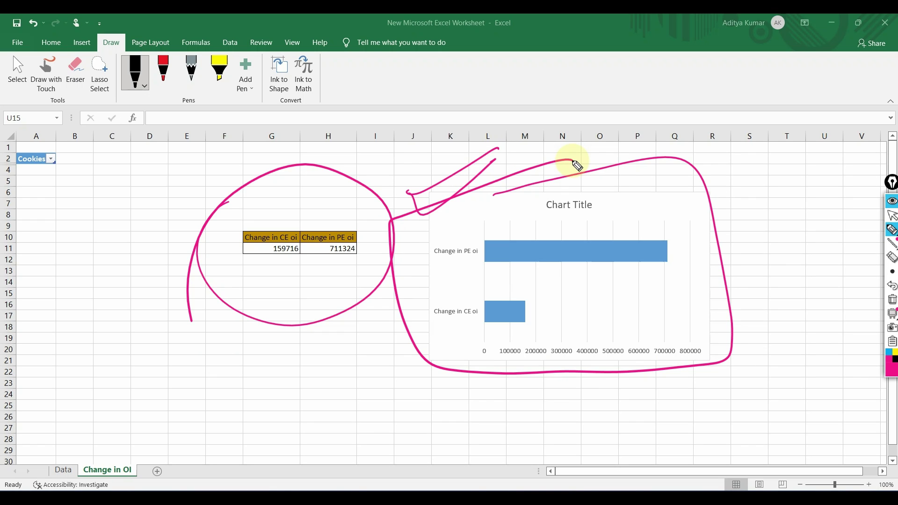
{"action": "left_click", "coordinate": [892, 300]}
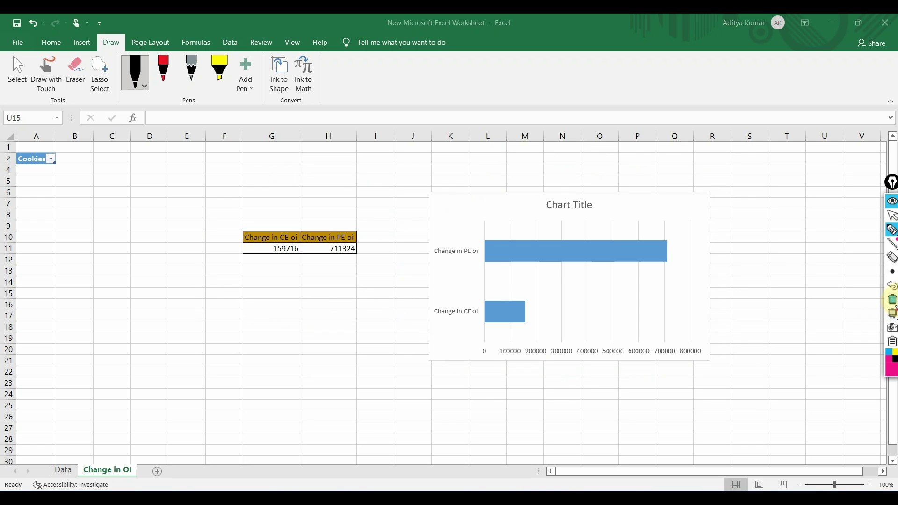
{"action": "left_click", "coordinate": [894, 217]}
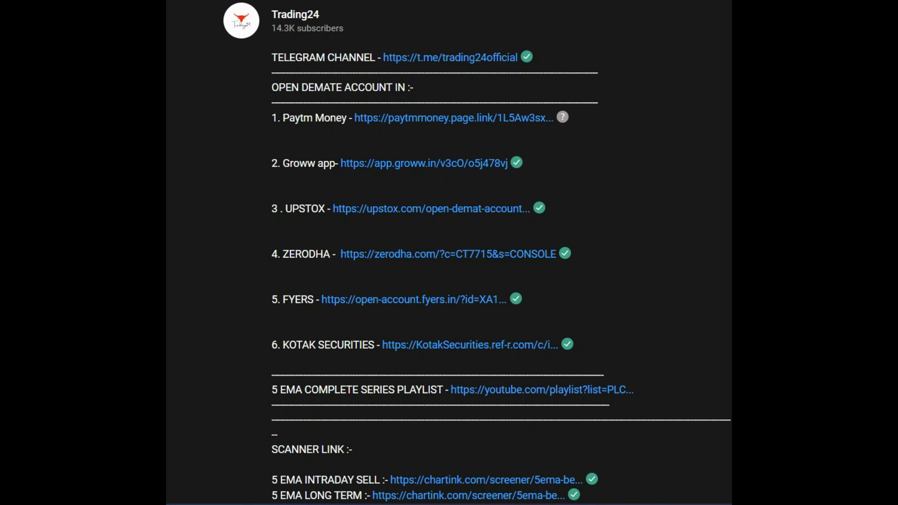
{"action": "left_click_drag", "start_coordinate": [234, 55], "coordinate": [295, 32]}
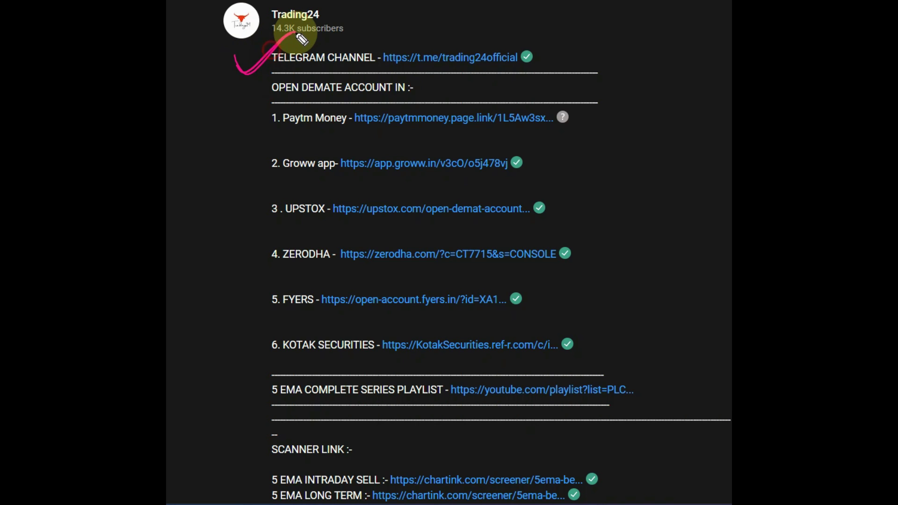
{"action": "mouse_move", "coordinate": [534, 32]}
{"action": "left_mouse_down"}
{"action": "mouse_move", "coordinate": [367, 36]}
{"action": "mouse_move", "coordinate": [514, 9]}
{"action": "mouse_move", "coordinate": [380, 86]}
{"action": "left_mouse_up"}
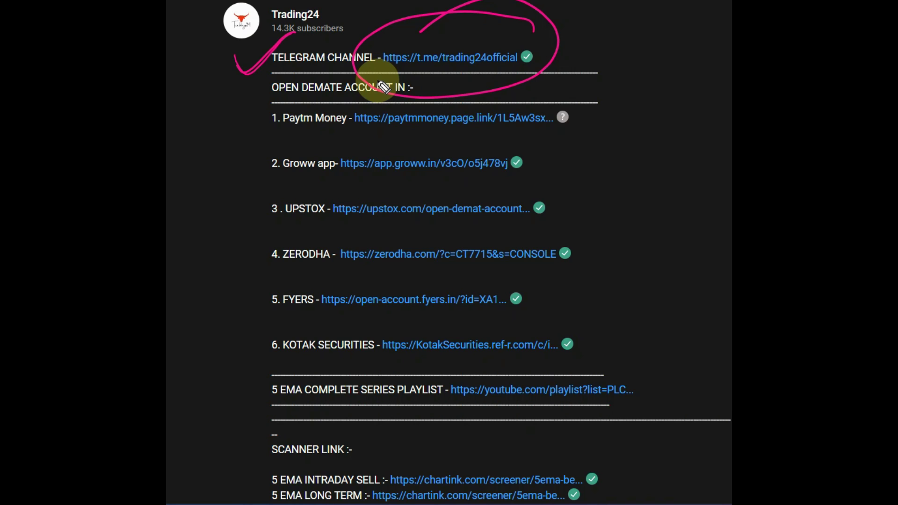
{"action": "key", "text": "Escape"}
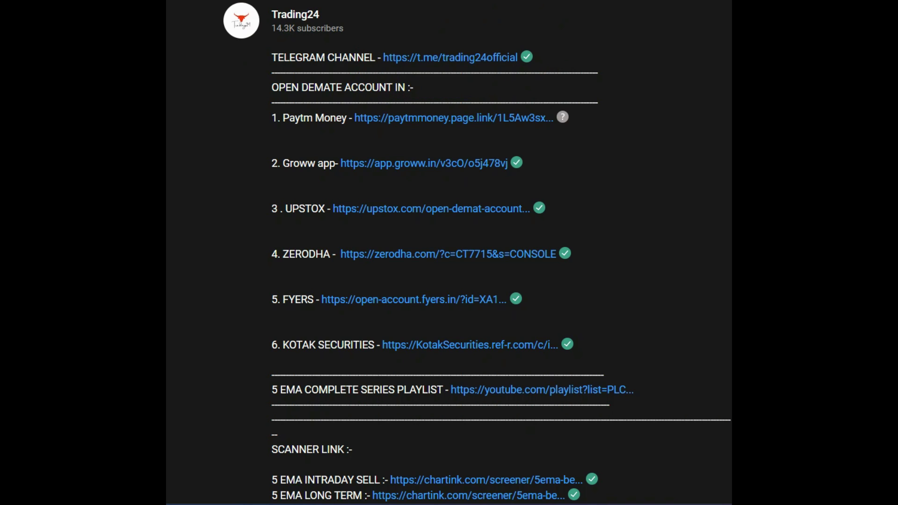
{"action": "left_click_drag", "start_coordinate": [239, 146], "coordinate": [288, 110]}
{"action": "left_click_drag", "start_coordinate": [234, 189], "coordinate": [293, 142]}
{"action": "left_click_drag", "start_coordinate": [218, 235], "coordinate": [292, 190]}
{"action": "left_click_drag", "start_coordinate": [225, 274], "coordinate": [248, 273]}
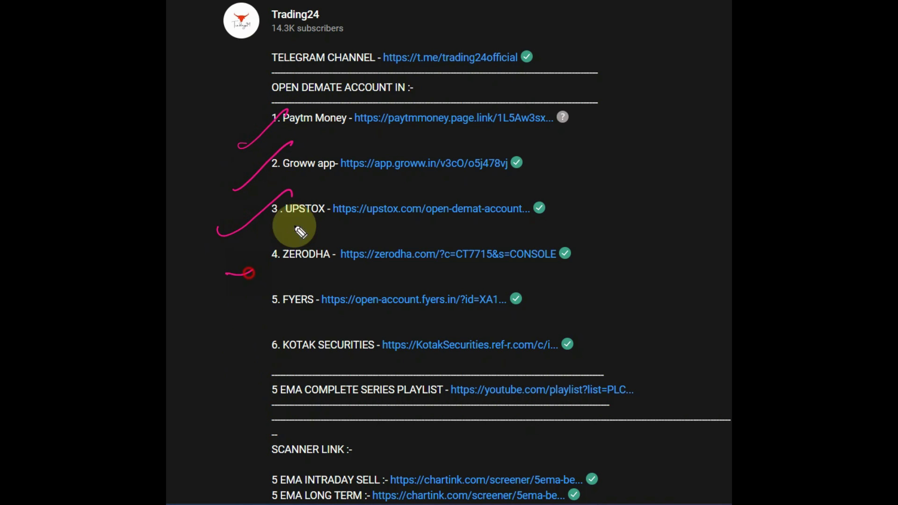
{"action": "left_click_drag", "start_coordinate": [225, 313], "coordinate": [316, 269]}
{"action": "left_click_drag", "start_coordinate": [221, 365], "coordinate": [305, 318]}
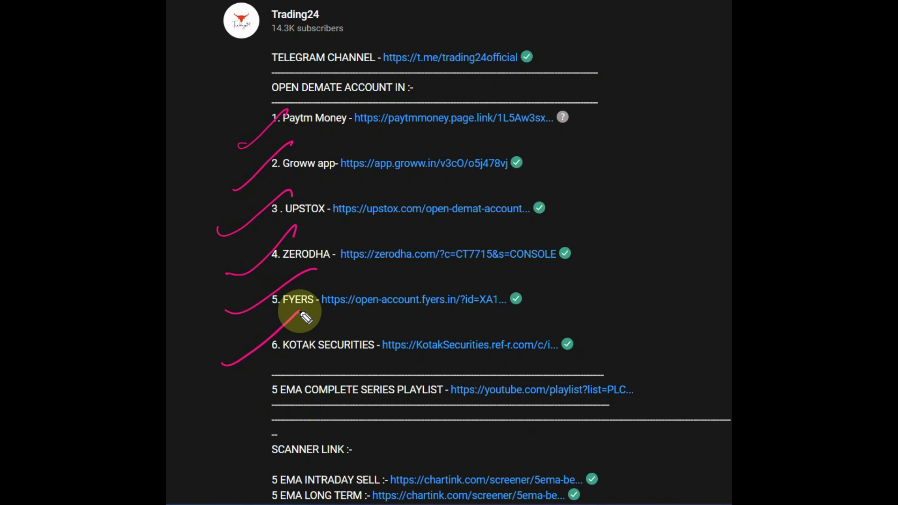
{"action": "mouse_move", "coordinate": [540, 87]}
{"action": "left_mouse_down"}
{"action": "mouse_move", "coordinate": [651, 117]}
{"action": "mouse_move", "coordinate": [598, 355]}
{"action": "left_mouse_up"}
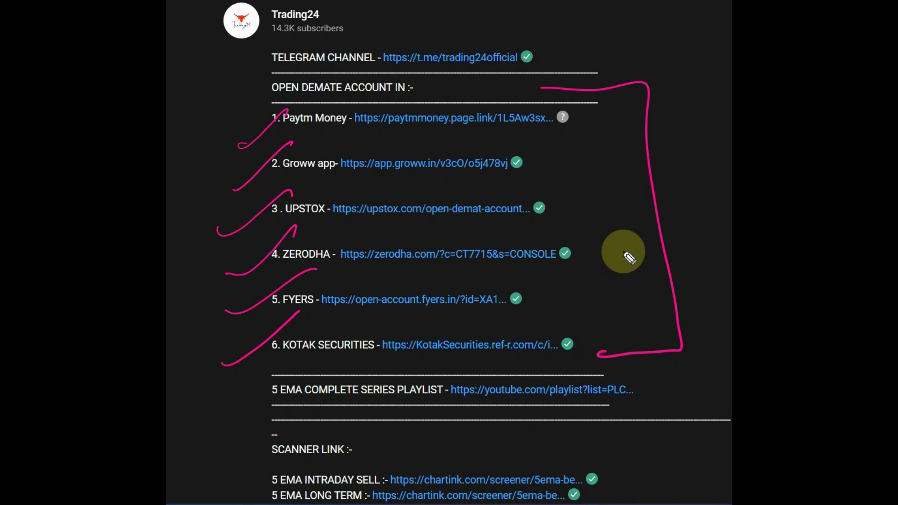
{"action": "left_click_drag", "start_coordinate": [280, 286], "coordinate": [339, 283]}
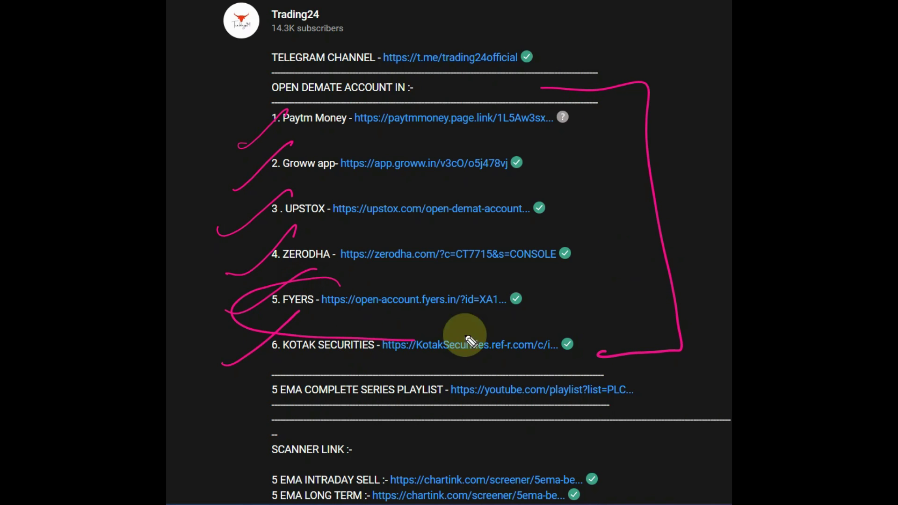
{"action": "mouse_move", "coordinate": [550, 301]}
{"action": "left_mouse_down"}
{"action": "mouse_move", "coordinate": [700, 252]}
{"action": "mouse_move", "coordinate": [692, 291]}
{"action": "mouse_move", "coordinate": [726, 260]}
{"action": "mouse_move", "coordinate": [724, 190]}
{"action": "left_mouse_up"}
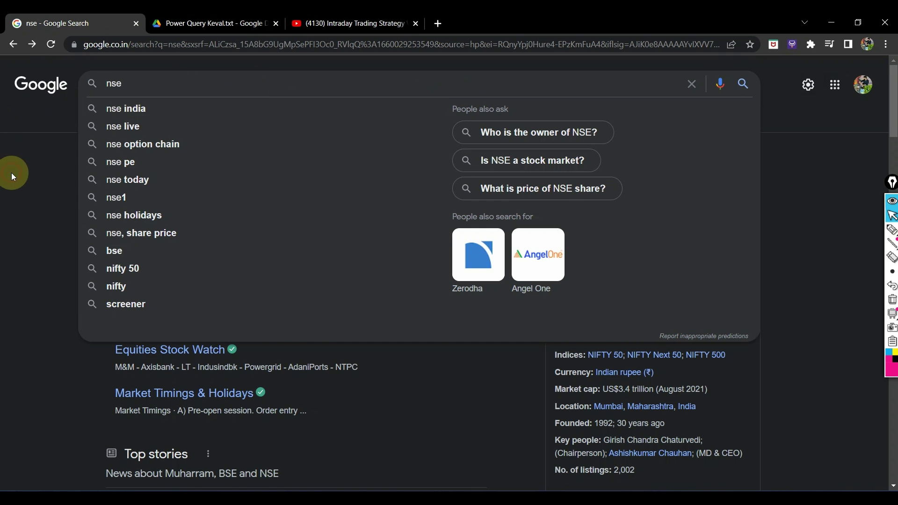
Dismiss the autocomplete suggestions to reveal the 'nse' search results.
{"action": "left_click", "coordinate": [60, 136]}
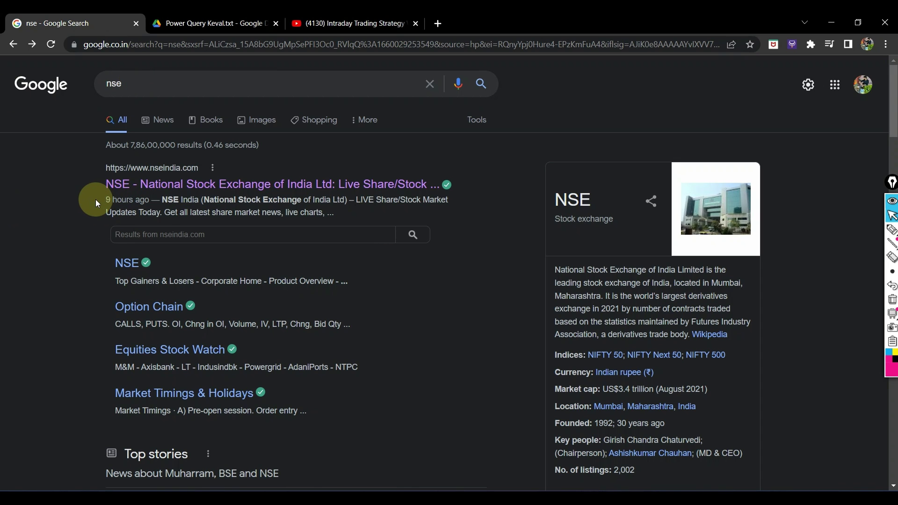
Open nseindia.com from the results and circle its Derivatives section.
{"action": "left_click", "coordinate": [176, 188]}
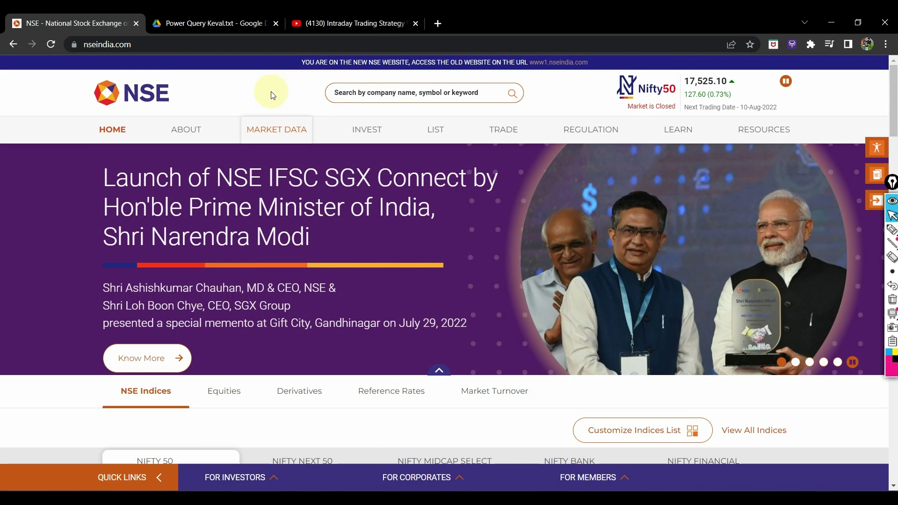
{"action": "scroll", "coordinate": [75, 259], "scroll_direction": "down", "scroll_amount": 2}
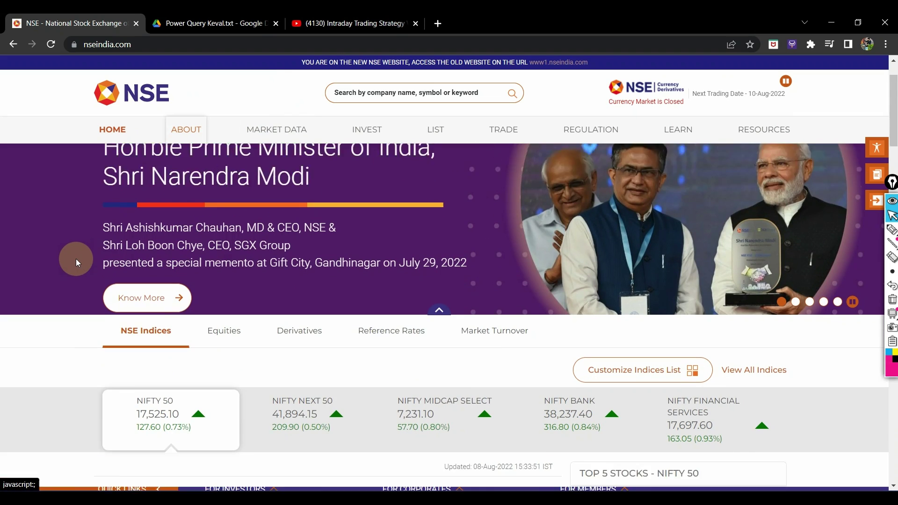
{"action": "mouse_move", "coordinate": [267, 273]}
{"action": "left_mouse_down"}
{"action": "mouse_move", "coordinate": [265, 298]}
{"action": "mouse_move", "coordinate": [290, 260]}
{"action": "mouse_move", "coordinate": [268, 288]}
{"action": "mouse_move", "coordinate": [344, 291]}
{"action": "left_mouse_up"}
Show the equity derivatives contracts table and open the NIFTY 17,400 Put quote page.
{"action": "left_click", "coordinate": [892, 216]}
{"action": "left_click", "coordinate": [299, 283]}
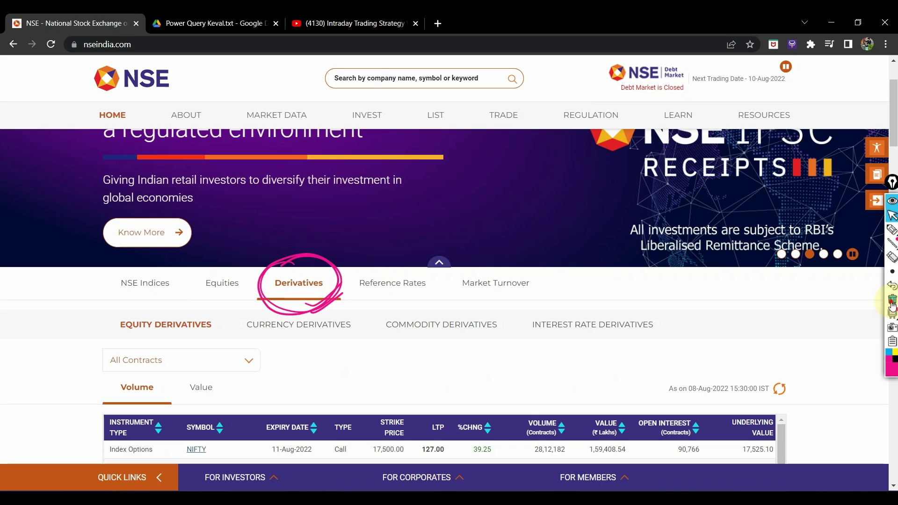
{"action": "left_click", "coordinate": [892, 302]}
{"action": "scroll", "coordinate": [891, 302], "scroll_direction": "down", "scroll_amount": 4}
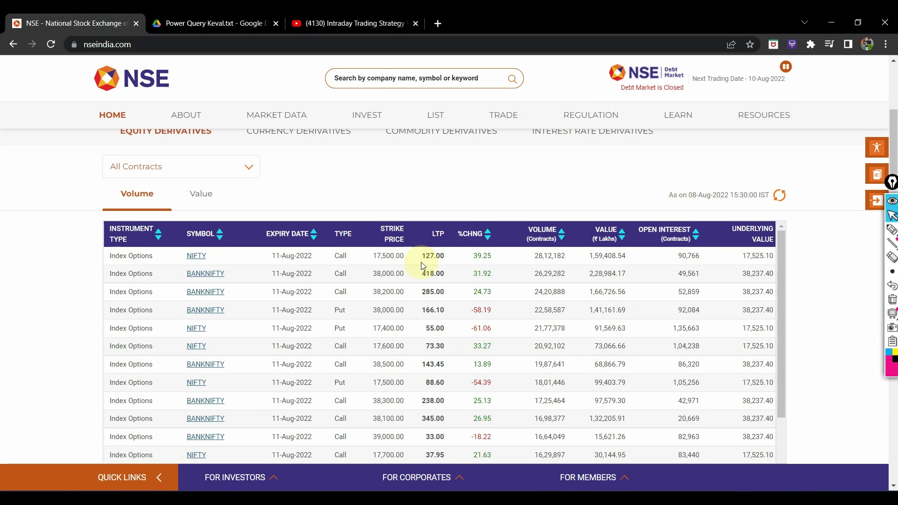
{"action": "scroll", "coordinate": [421, 262], "scroll_direction": "down", "scroll_amount": 2}
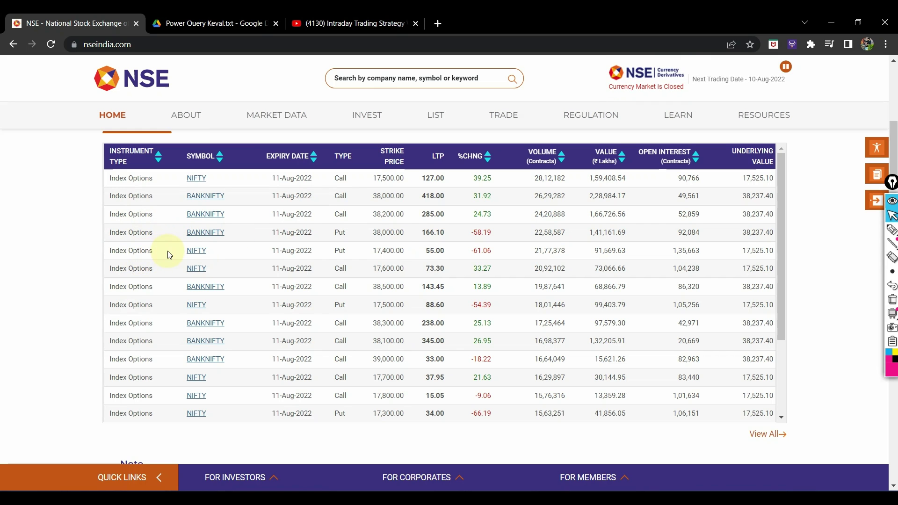
{"action": "left_click", "coordinate": [196, 251]}
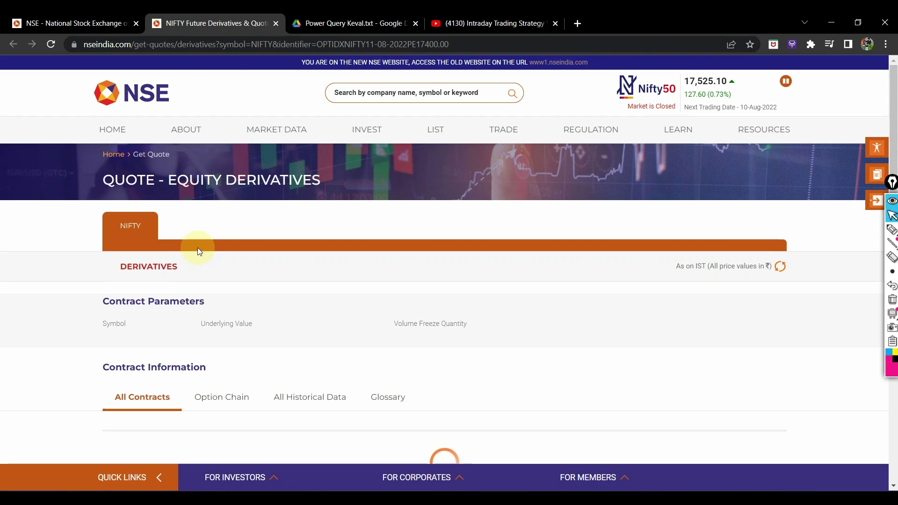
Scroll the NIFTY 17,400 Put quote page to its contract details and bring up the page menu.
{"action": "scroll", "coordinate": [425, 397], "scroll_direction": "down", "scroll_amount": 3}
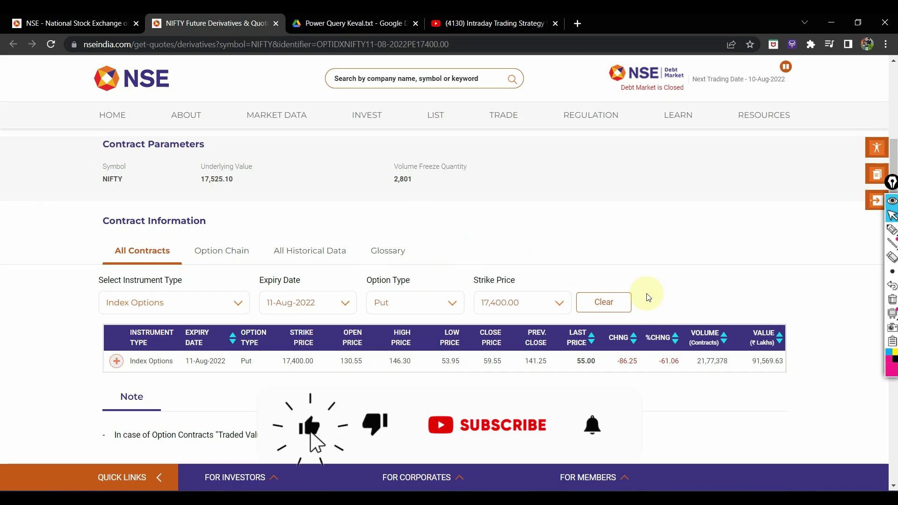
{"action": "right_click", "coordinate": [647, 294]}
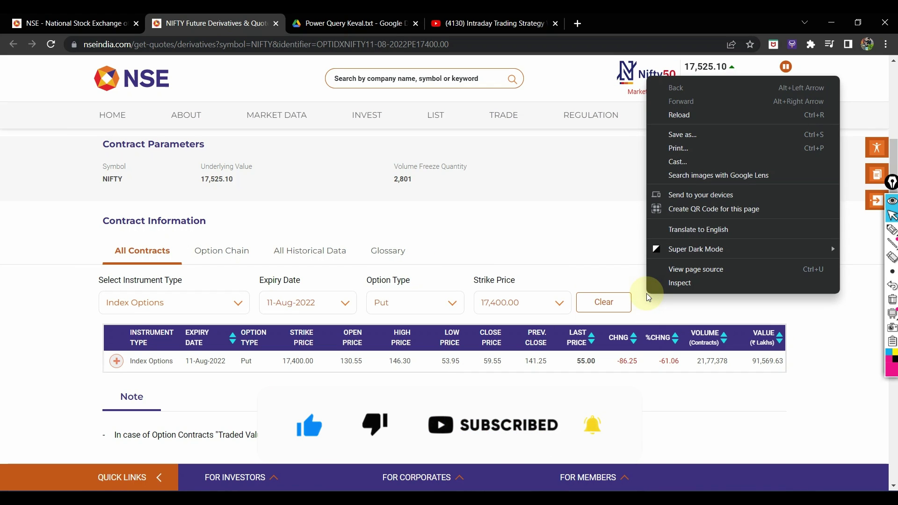
Open Chrome DevTools on the NSE quote page via Inspect.
{"action": "left_click", "coordinate": [646, 293]}
{"action": "mouse_move", "coordinate": [892, 230]}
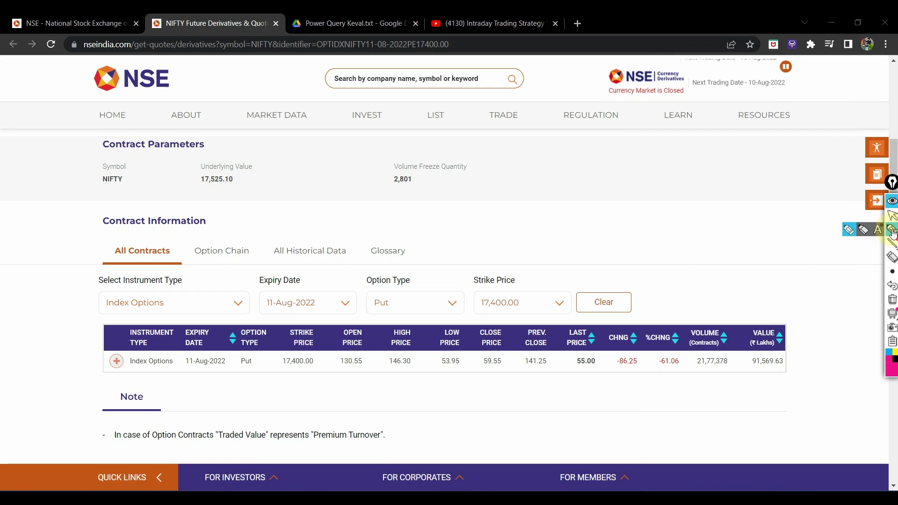
{"action": "left_click", "coordinate": [893, 215]}
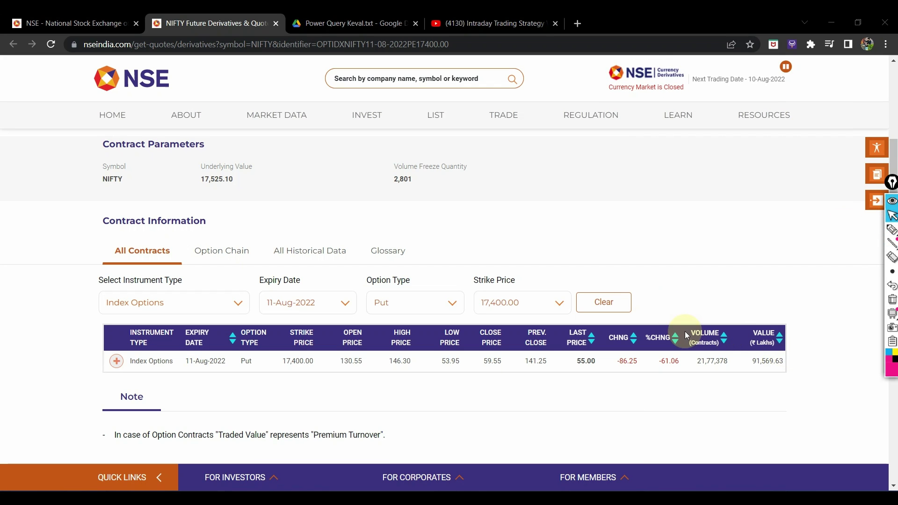
{"action": "right_click", "coordinate": [660, 302]}
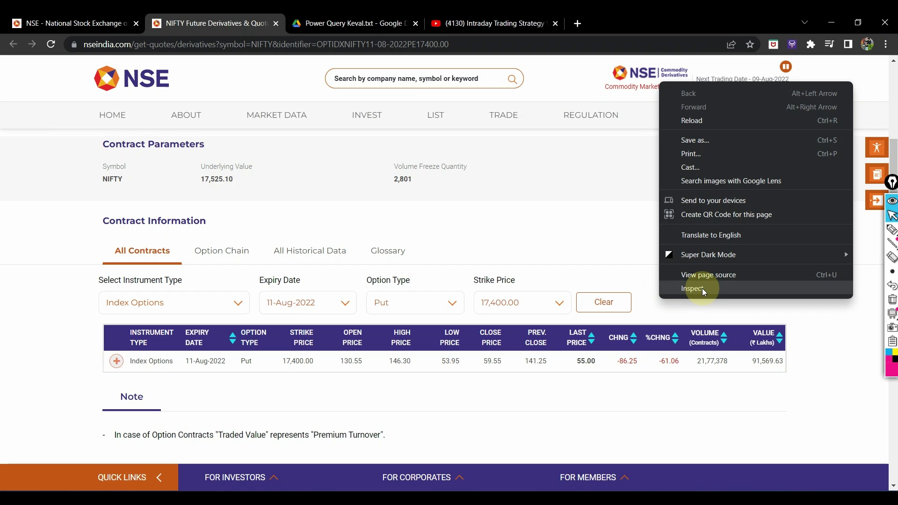
{"action": "left_click", "coordinate": [702, 288]}
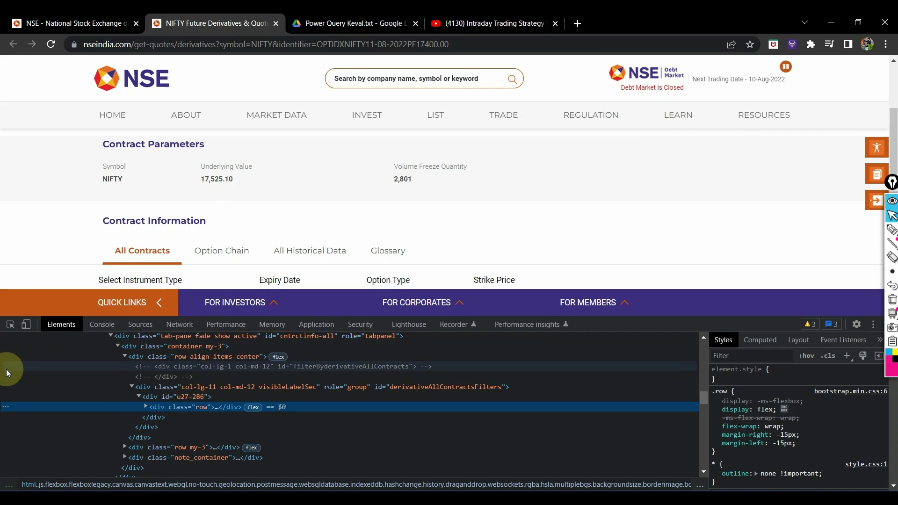
Mark up the DevTools layout with highlighter lines and loops, then clear the ink.
{"action": "left_click", "coordinate": [892, 230]}
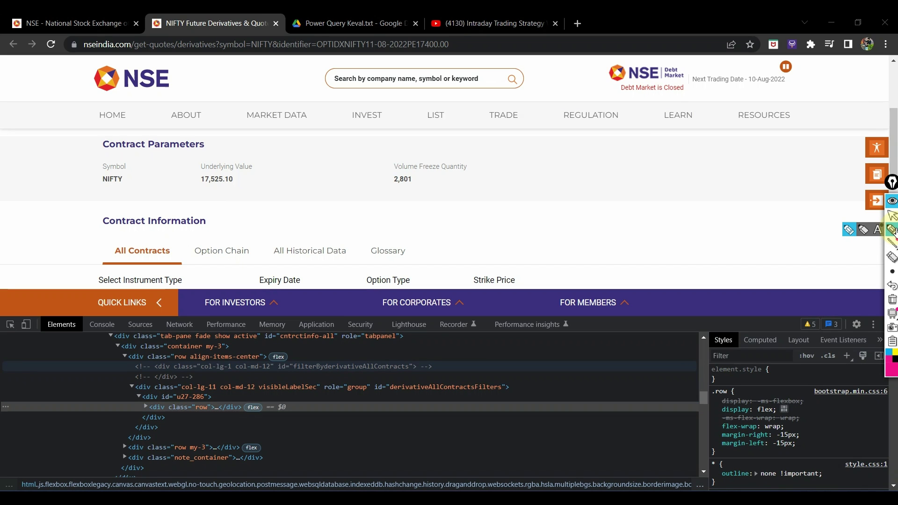
{"action": "left_click_drag", "start_coordinate": [746, 18], "coordinate": [728, 482]}
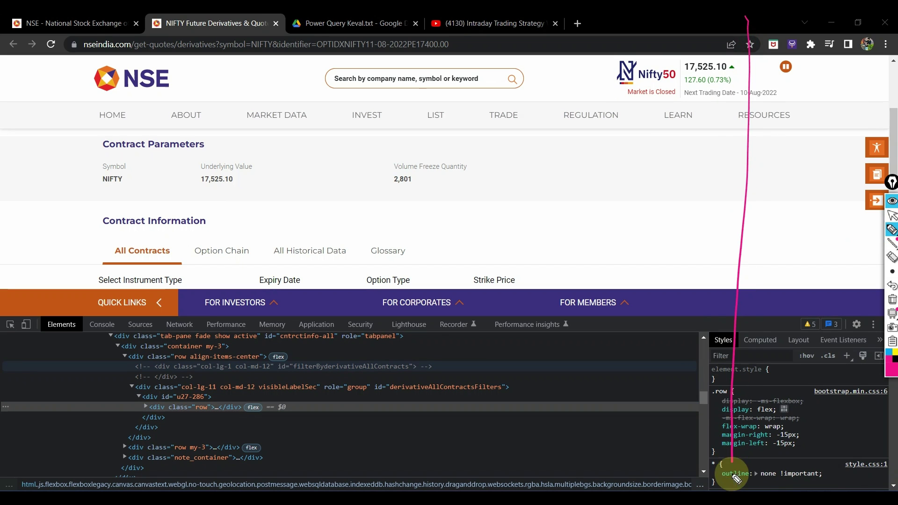
{"action": "mouse_move", "coordinate": [626, 255]}
{"action": "left_mouse_down"}
{"action": "mouse_move", "coordinate": [719, 200]}
{"action": "mouse_move", "coordinate": [712, 238]}
{"action": "left_mouse_up"}
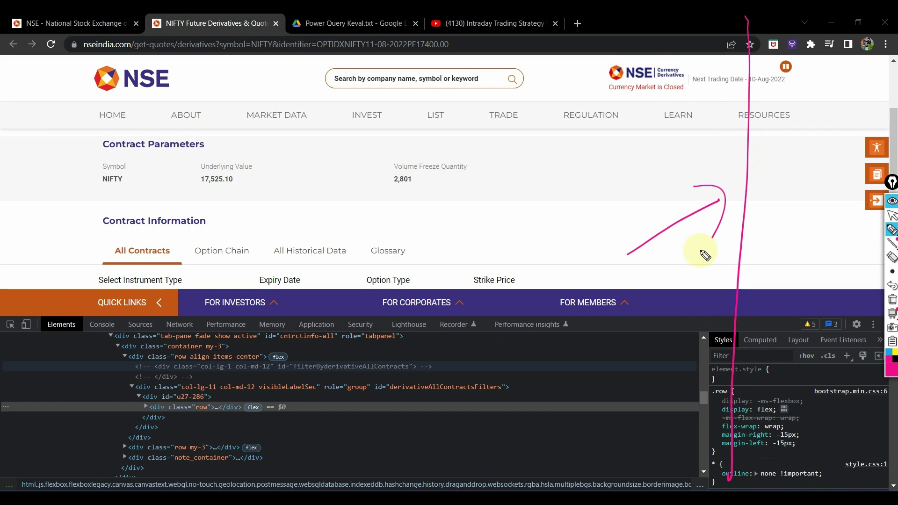
{"action": "mouse_move", "coordinate": [4, 327]}
{"action": "left_mouse_down"}
{"action": "mouse_move", "coordinate": [35, 322]}
{"action": "mouse_move", "coordinate": [26, 338]}
{"action": "left_mouse_up"}
{"action": "key", "text": "ctrl+shift+c"}
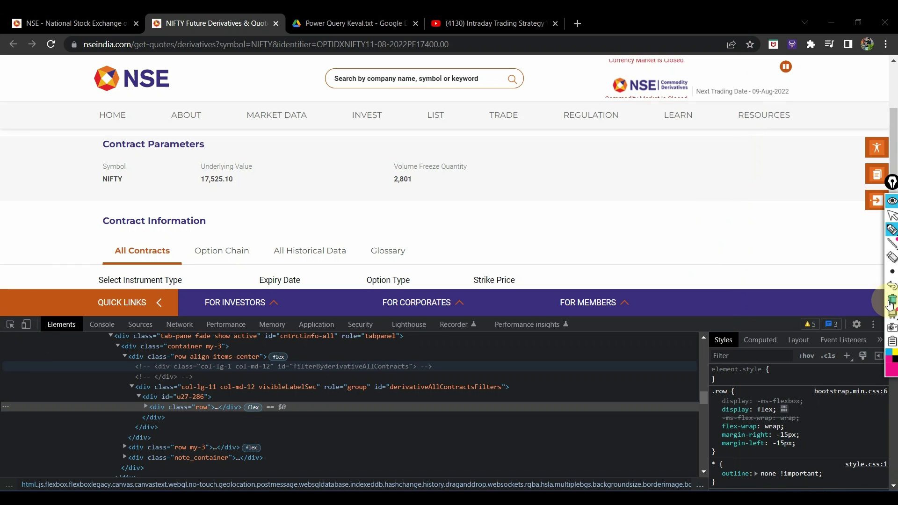
{"action": "left_click_drag", "start_coordinate": [27, 319], "coordinate": [29, 377]}
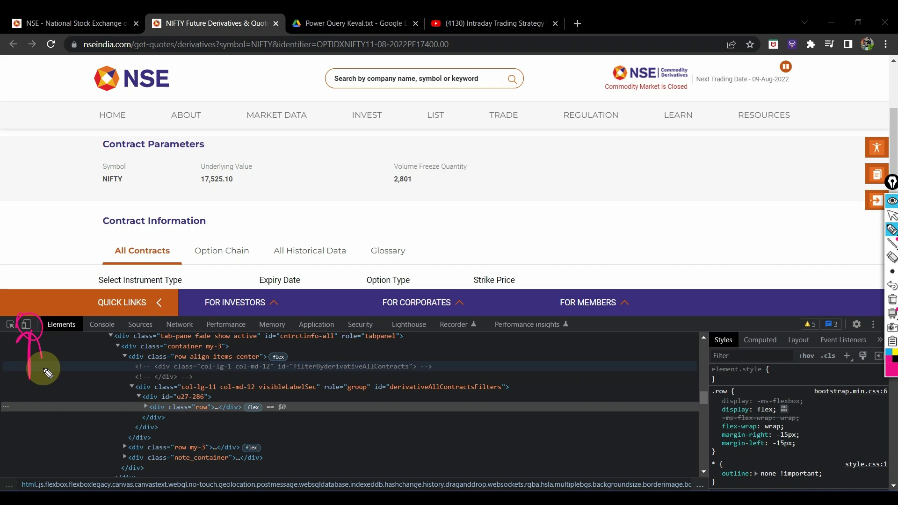
{"action": "left_click", "coordinate": [892, 215]}
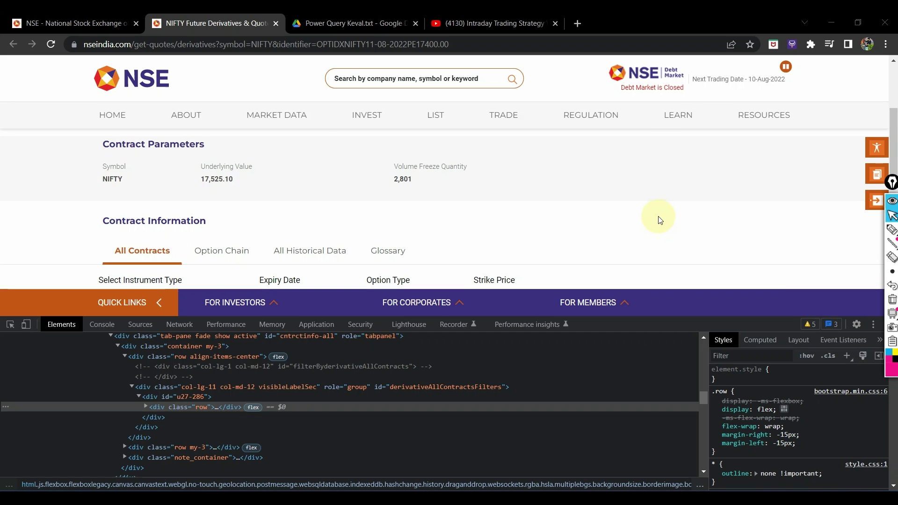
Switch the NSE page to Option Chain view and ink a link from the expiry to the network list.
{"action": "scroll", "coordinate": [659, 220], "scroll_direction": "down", "scroll_amount": 2}
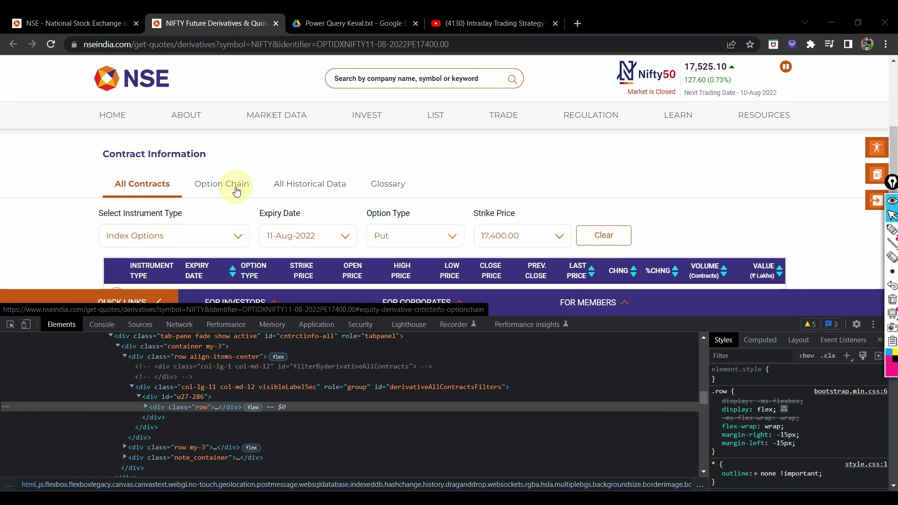
{"action": "left_click", "coordinate": [236, 190]}
{"action": "scroll", "coordinate": [495, 187], "scroll_direction": "down", "scroll_amount": 3}
{"action": "scroll", "coordinate": [496, 186], "scroll_direction": "up", "scroll_amount": 2}
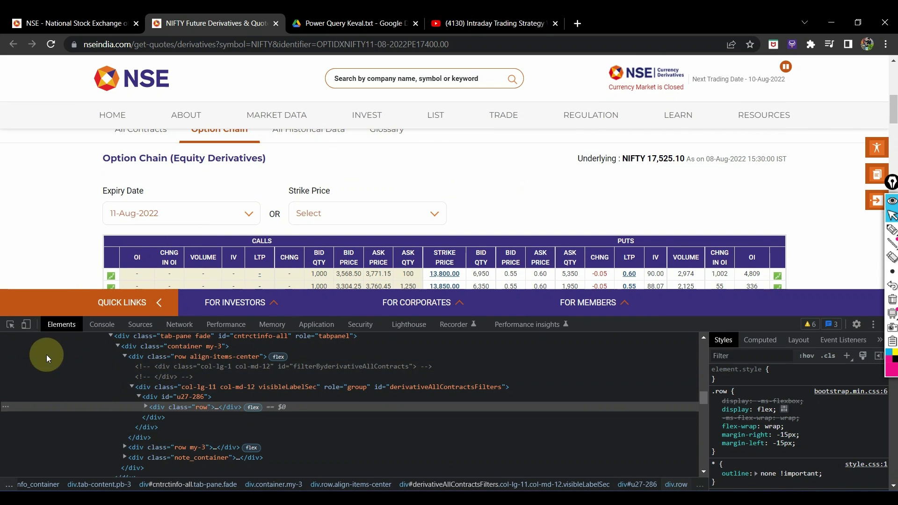
{"action": "left_click", "coordinate": [890, 230]}
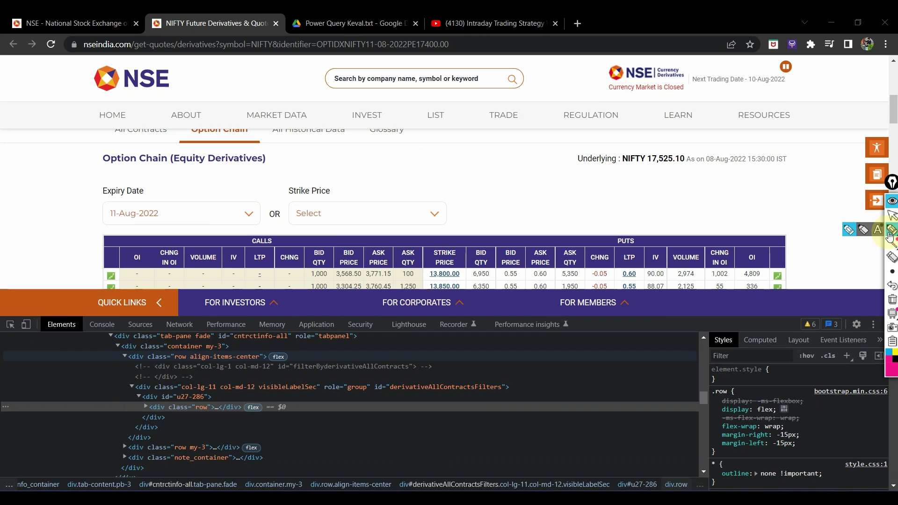
{"action": "left_click_drag", "start_coordinate": [194, 309], "coordinate": [200, 295]}
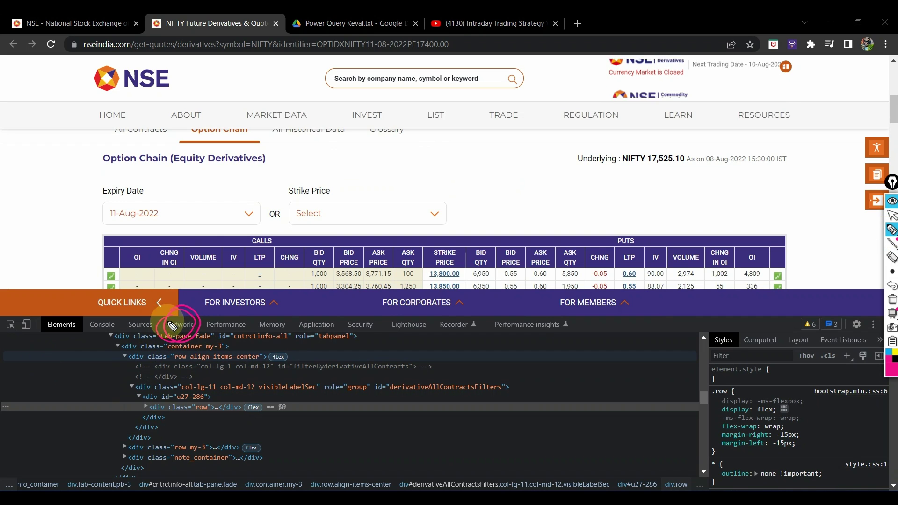
{"action": "mouse_move", "coordinate": [212, 218]}
{"action": "left_mouse_down"}
{"action": "mouse_move", "coordinate": [218, 285]}
{"action": "mouse_move", "coordinate": [193, 307]}
{"action": "left_mouse_up"}
Open the Network panel and outline the option-chain-indices?symbol=NIFTY request in ink.
{"action": "left_click", "coordinate": [891, 217]}
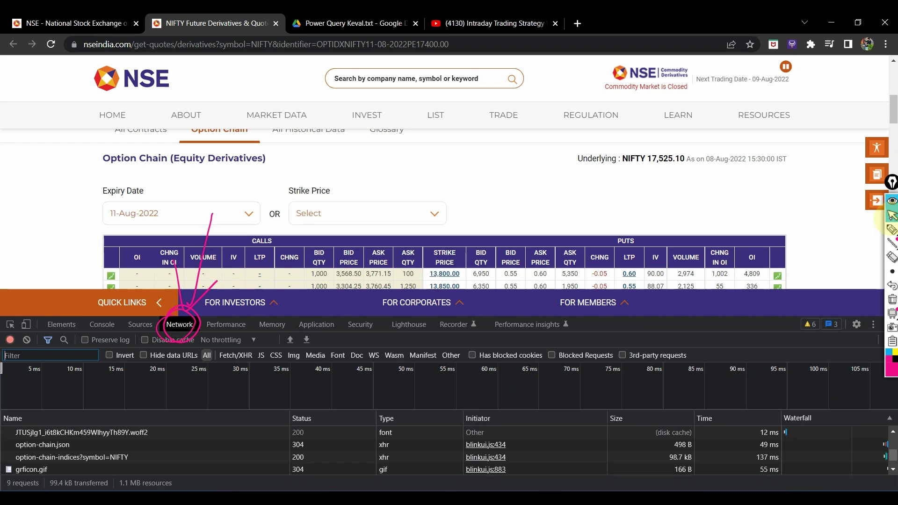
{"action": "left_click", "coordinate": [892, 299]}
{"action": "left_click", "coordinate": [892, 232]}
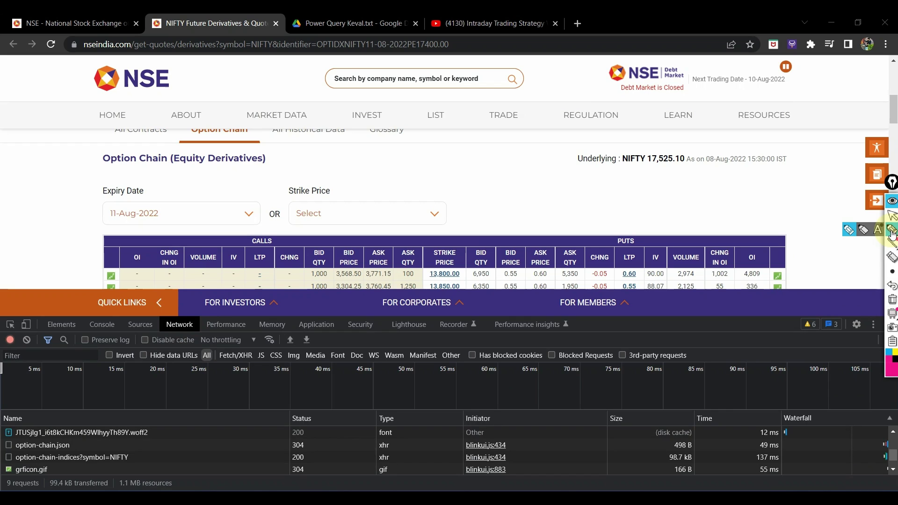
{"action": "left_click_drag", "start_coordinate": [154, 475], "coordinate": [122, 429]}
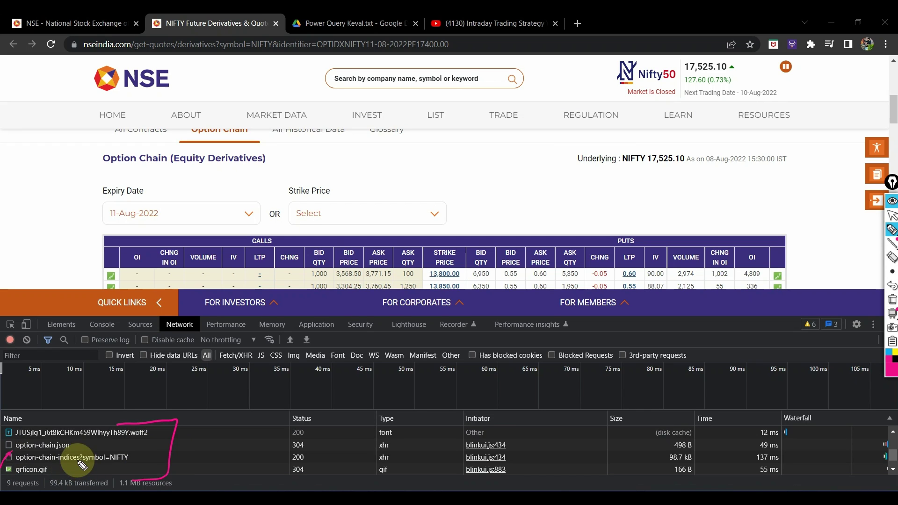
{"action": "left_click_drag", "start_coordinate": [70, 452], "coordinate": [77, 454]}
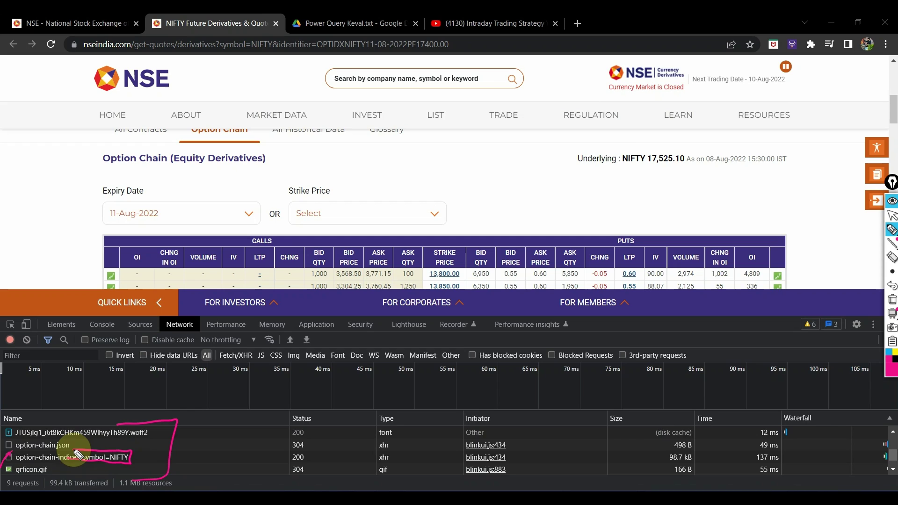
{"action": "left_click_drag", "start_coordinate": [237, 459], "coordinate": [279, 459]}
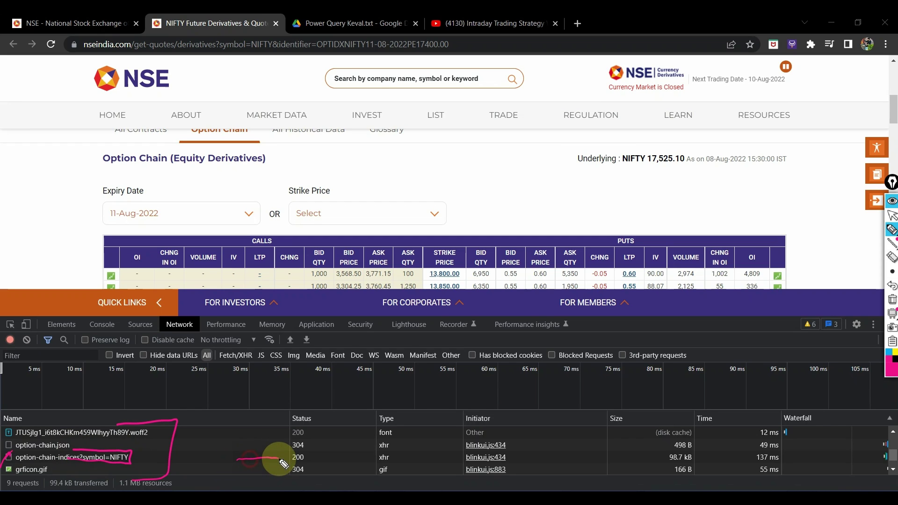
Circle the request's xhr type, clear the ink, and show the request's Headers.
{"action": "left_click_drag", "start_coordinate": [399, 450], "coordinate": [396, 448]}
{"action": "left_click_drag", "start_coordinate": [458, 384], "coordinate": [498, 307]}
{"action": "left_click_drag", "start_coordinate": [474, 347], "coordinate": [514, 370]}
{"action": "mouse_move", "coordinate": [507, 292]}
{"action": "left_mouse_down"}
{"action": "mouse_move", "coordinate": [551, 317]}
{"action": "mouse_move", "coordinate": [567, 357]}
{"action": "mouse_move", "coordinate": [667, 312]}
{"action": "left_mouse_up"}
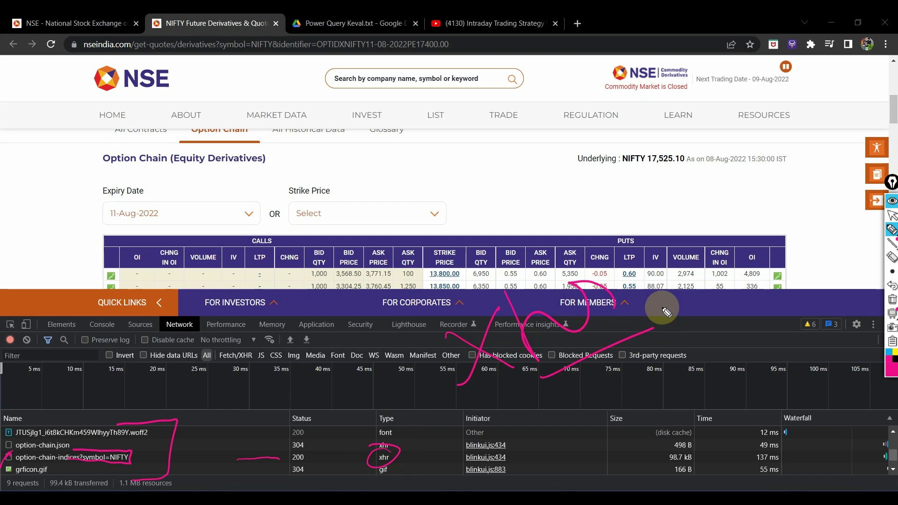
{"action": "left_click", "coordinate": [892, 299]}
{"action": "left_click", "coordinate": [892, 216]}
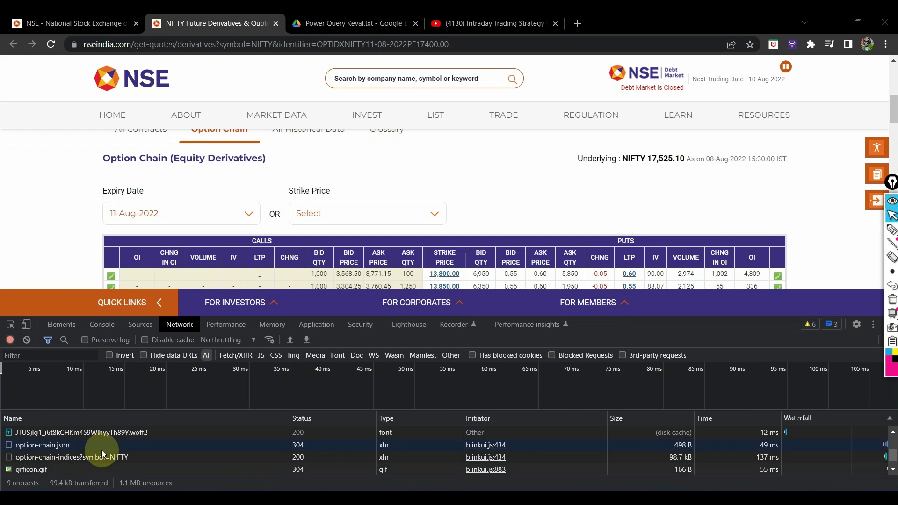
{"action": "left_click", "coordinate": [108, 461]}
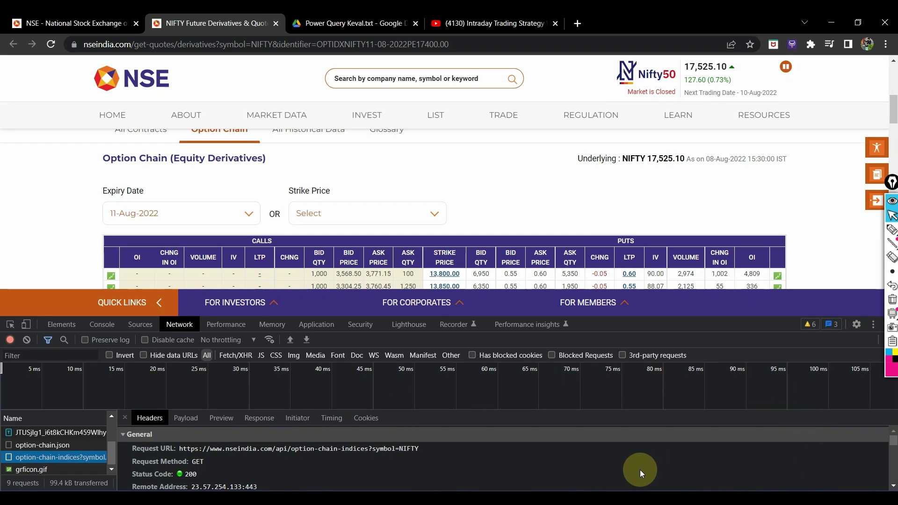
Point at the request details in ink, then scroll the Headers pane down to the cookie header.
{"action": "left_click", "coordinate": [891, 230]}
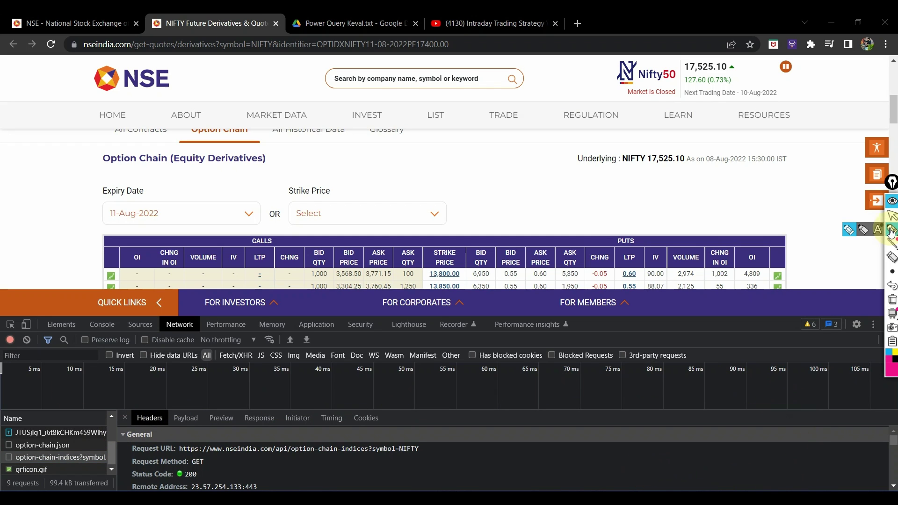
{"action": "left_click_drag", "start_coordinate": [67, 384], "coordinate": [129, 436]}
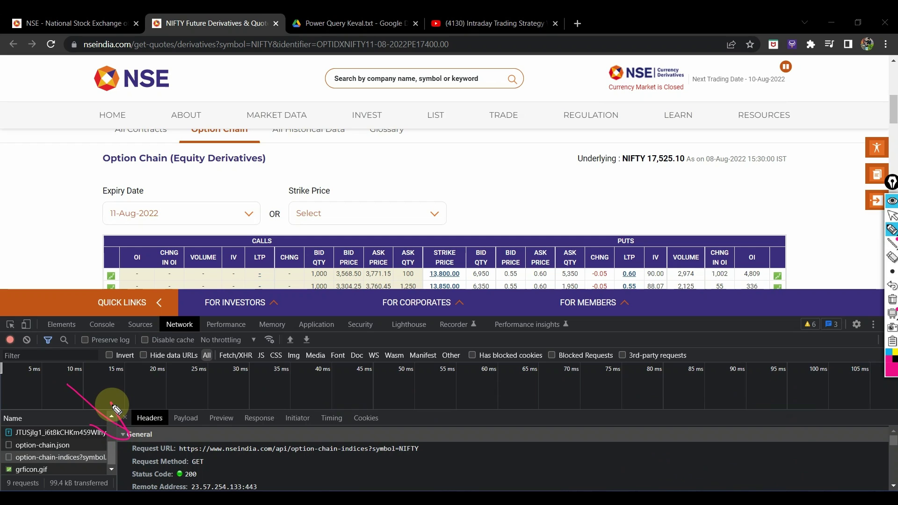
{"action": "left_click", "coordinate": [892, 216]}
{"action": "scroll", "coordinate": [468, 459], "scroll_direction": "down", "scroll_amount": 1}
{"action": "scroll", "coordinate": [468, 459], "scroll_direction": "down", "scroll_amount": 1}
{"action": "scroll", "coordinate": [468, 458], "scroll_direction": "down", "scroll_amount": 1}
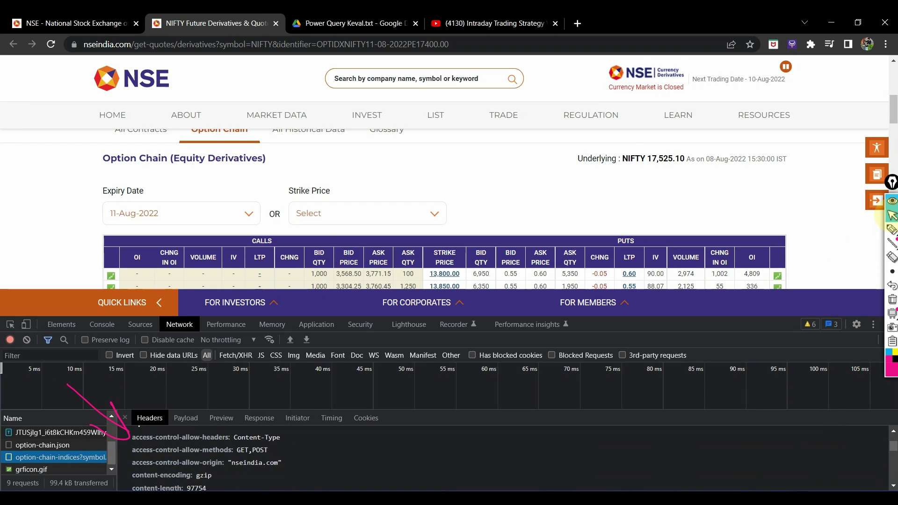
{"action": "scroll", "coordinate": [468, 458], "scroll_direction": "down", "scroll_amount": 1}
{"action": "scroll", "coordinate": [468, 459], "scroll_direction": "down", "scroll_amount": 2}
{"action": "scroll", "coordinate": [467, 458], "scroll_direction": "down", "scroll_amount": 1}
{"action": "scroll", "coordinate": [468, 458], "scroll_direction": "down", "scroll_amount": 1}
{"action": "scroll", "coordinate": [468, 459], "scroll_direction": "down", "scroll_amount": 2}
{"action": "scroll", "coordinate": [468, 458], "scroll_direction": "down", "scroll_amount": 1}
{"action": "scroll", "coordinate": [468, 458], "scroll_direction": "down", "scroll_amount": 2}
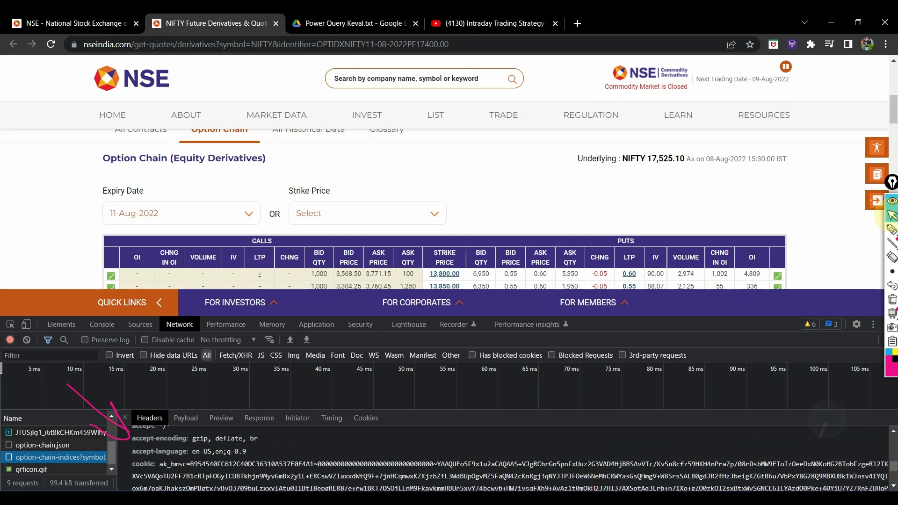
{"action": "scroll", "coordinate": [468, 458], "scroll_direction": "down", "scroll_amount": 1}
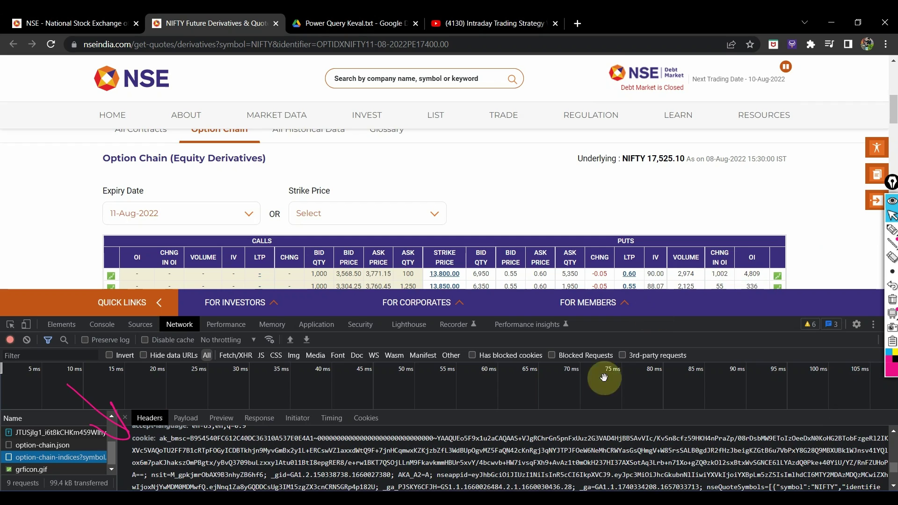
Underline the cookie header value with the highlighter, then clear the ink.
{"action": "left_click", "coordinate": [892, 229]}
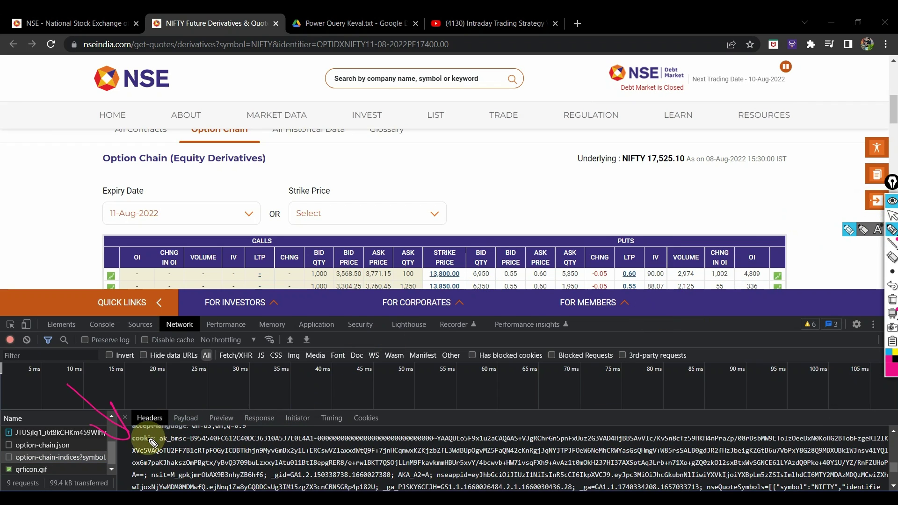
{"action": "left_click_drag", "start_coordinate": [132, 454], "coordinate": [875, 456]}
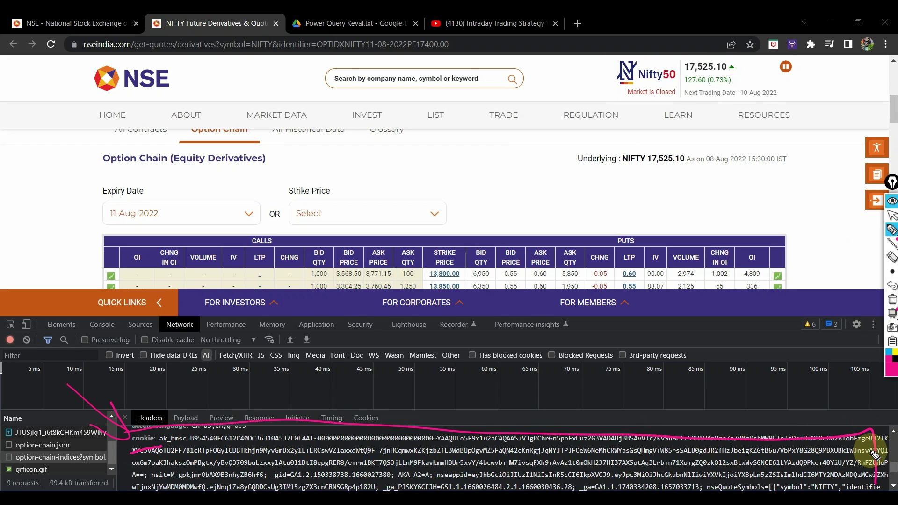
{"action": "left_click", "coordinate": [892, 299]}
{"action": "left_click", "coordinate": [892, 215]}
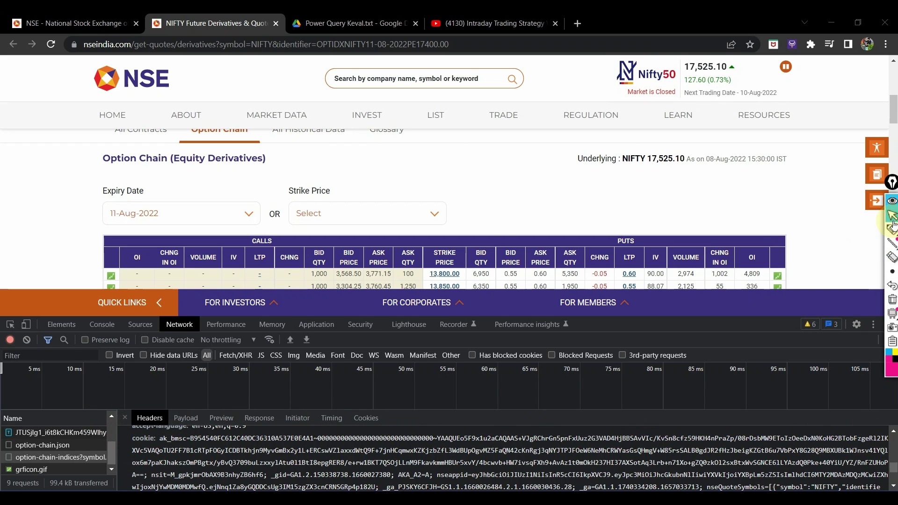
Select the entire cookie header value and copy it.
{"action": "triple_click", "coordinate": [254, 483]}
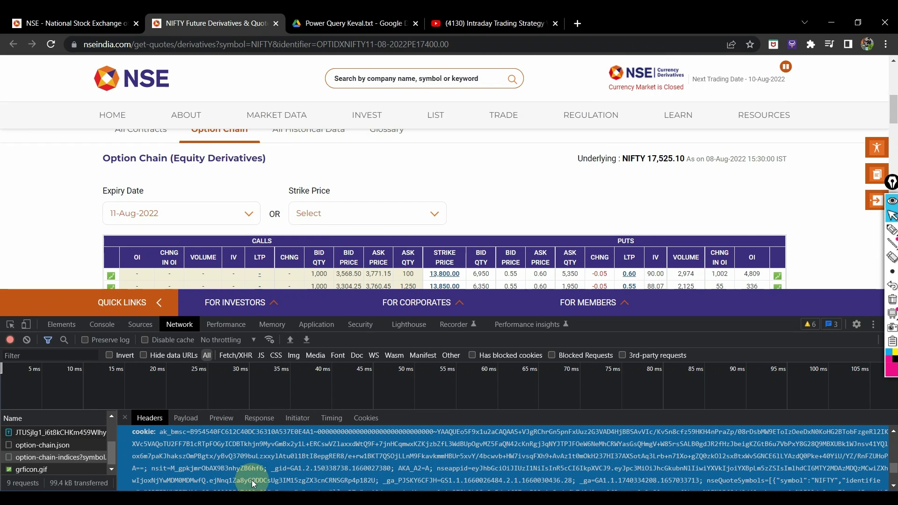
{"action": "right_click", "coordinate": [232, 465]}
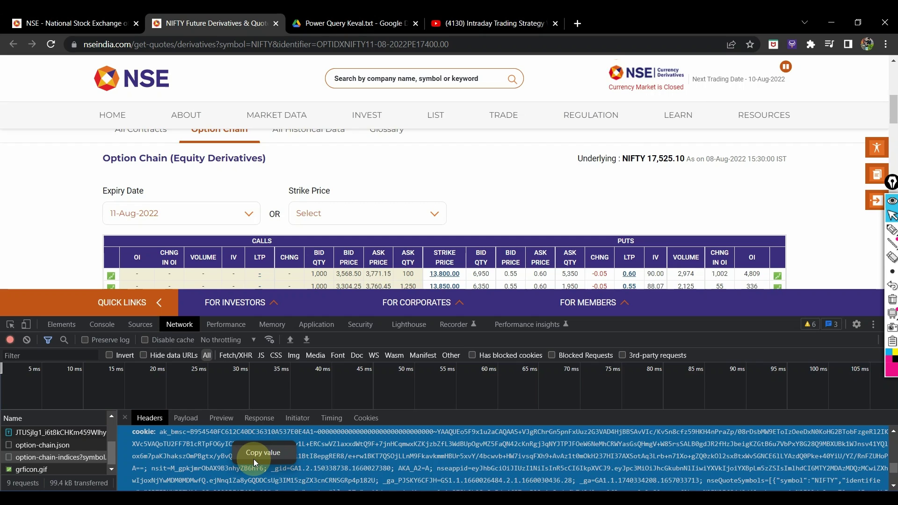
{"action": "left_click", "coordinate": [253, 459]}
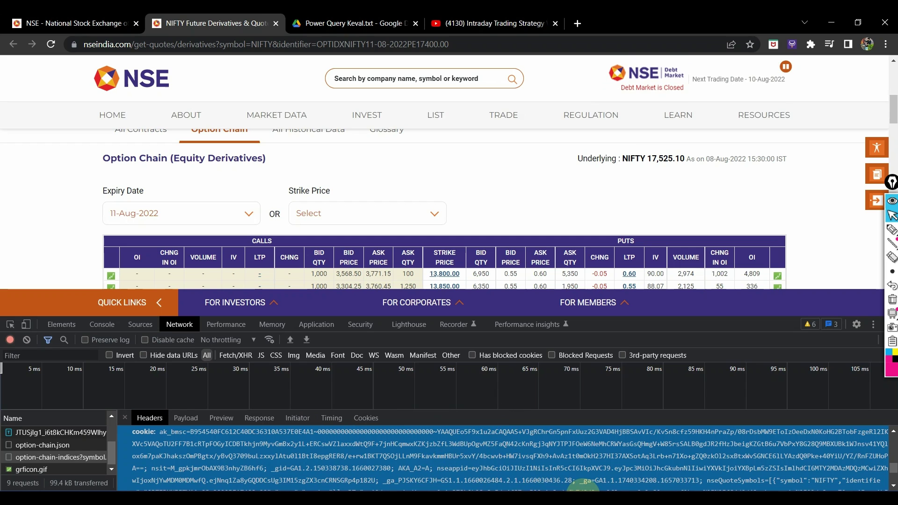
{"action": "left_click", "coordinate": [580, 492]}
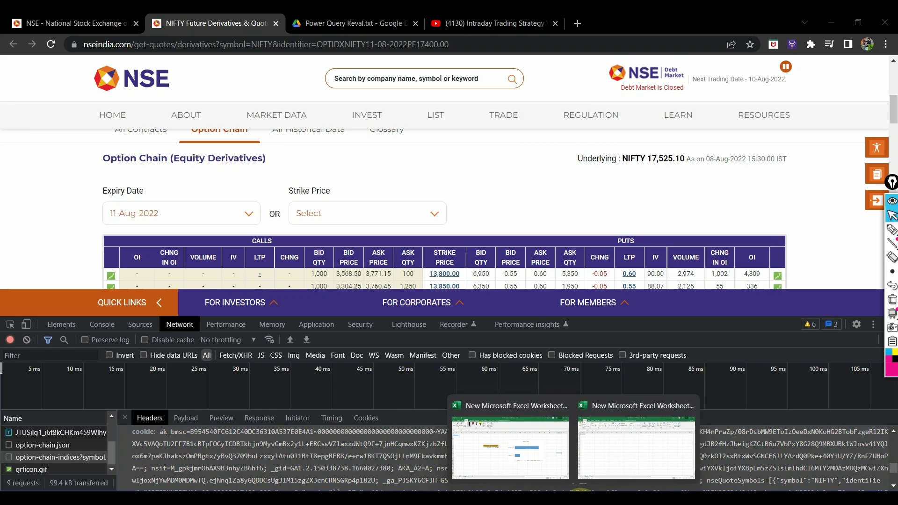
Switch to New Microsoft Excel Worksheet (2) and handwrite 2016 over the sheet.
{"action": "left_click", "coordinate": [628, 467]}
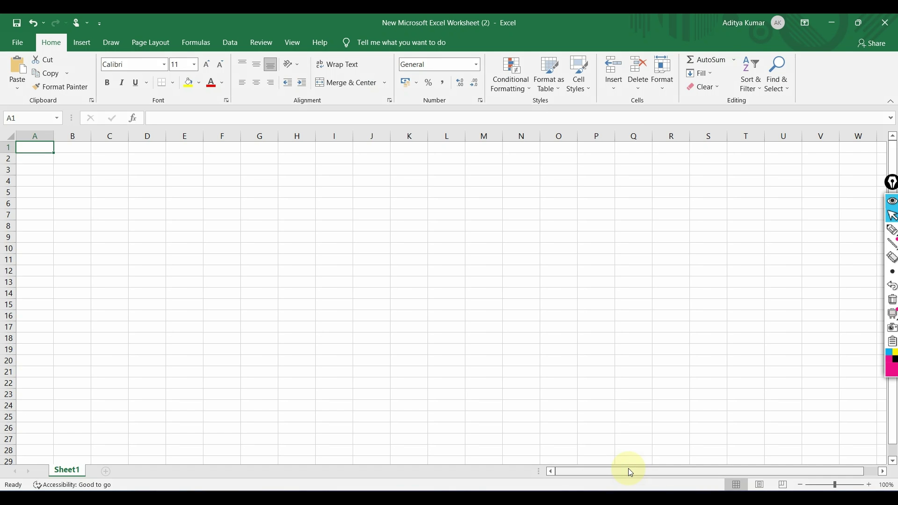
{"action": "left_click", "coordinate": [892, 230]}
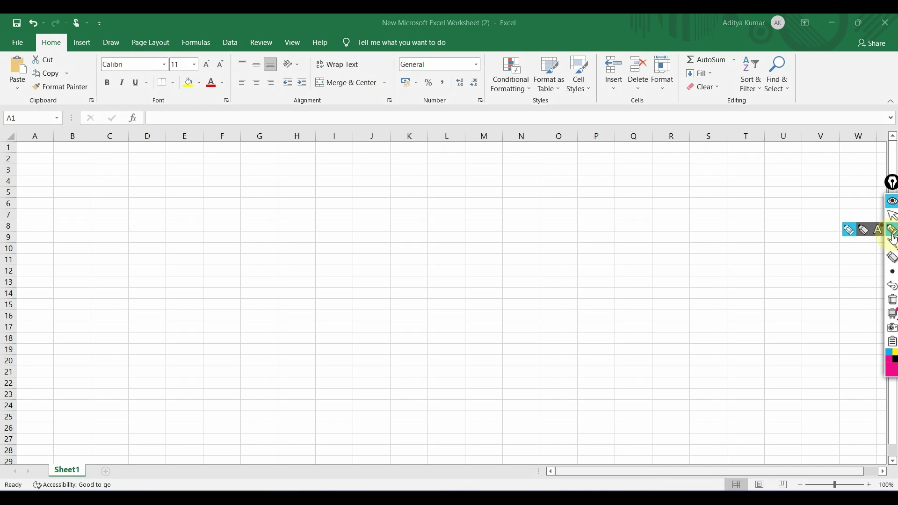
{"action": "left_click_drag", "start_coordinate": [265, 313], "coordinate": [326, 337]}
{"action": "left_click_drag", "start_coordinate": [337, 295], "coordinate": [305, 280]}
{"action": "left_click_drag", "start_coordinate": [337, 244], "coordinate": [366, 300]}
{"action": "left_click_drag", "start_coordinate": [357, 231], "coordinate": [376, 286]}
Add /17 and circle the handwritten year, erase the ink, and select cell C2.
{"action": "left_click_drag", "start_coordinate": [386, 199], "coordinate": [417, 316]}
{"action": "left_click_drag", "start_coordinate": [416, 227], "coordinate": [437, 268]}
{"action": "left_click_drag", "start_coordinate": [430, 222], "coordinate": [471, 243]}
{"action": "left_click_drag", "start_coordinate": [449, 160], "coordinate": [285, 246]}
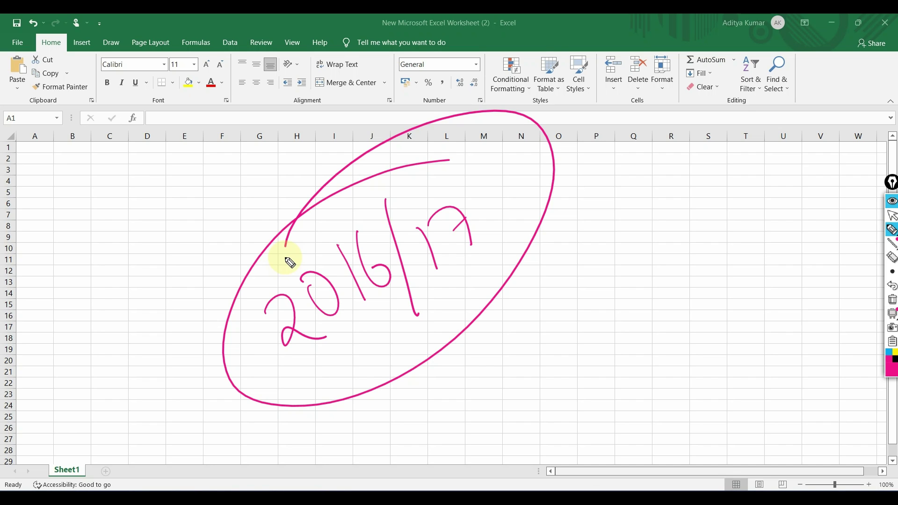
{"action": "left_click", "coordinate": [892, 300]}
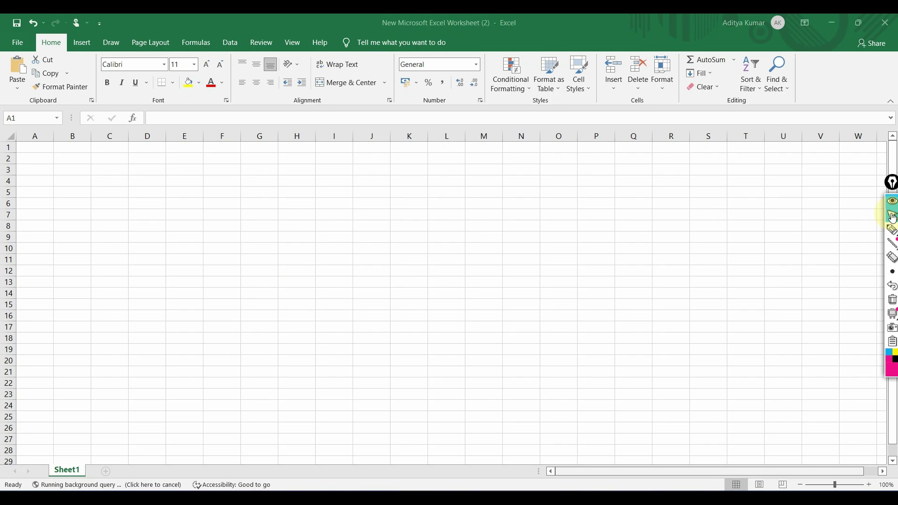
{"action": "left_click", "coordinate": [892, 216]}
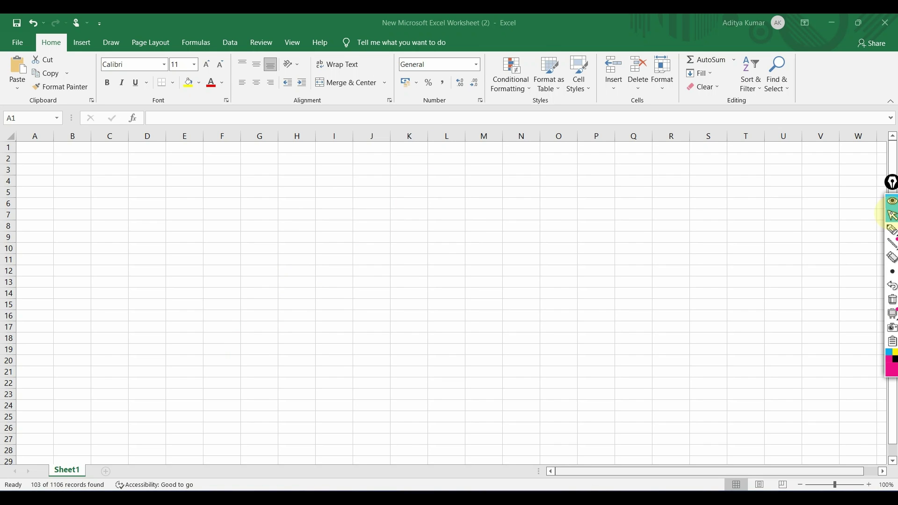
{"action": "left_click", "coordinate": [117, 166]}
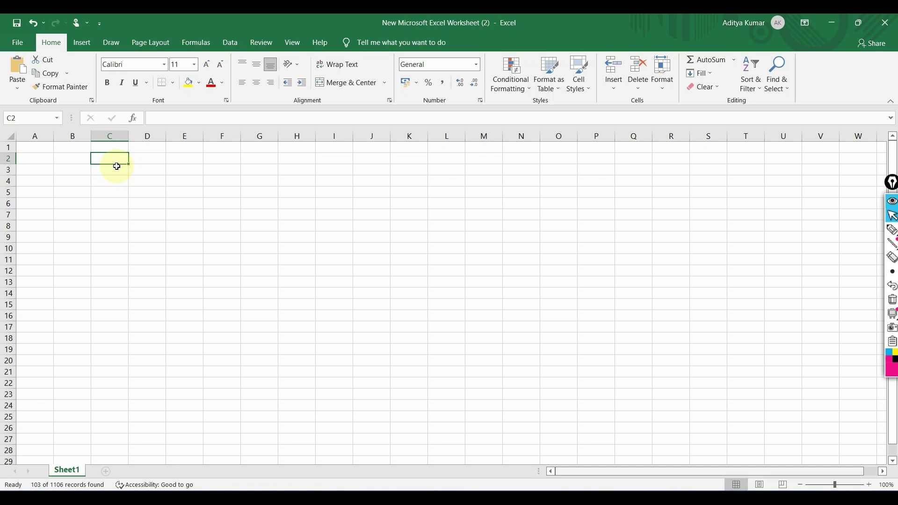
Enter the header Cookies in C2 and paste the copied cookie string into C3.
{"action": "type", "text": "Cookies"}
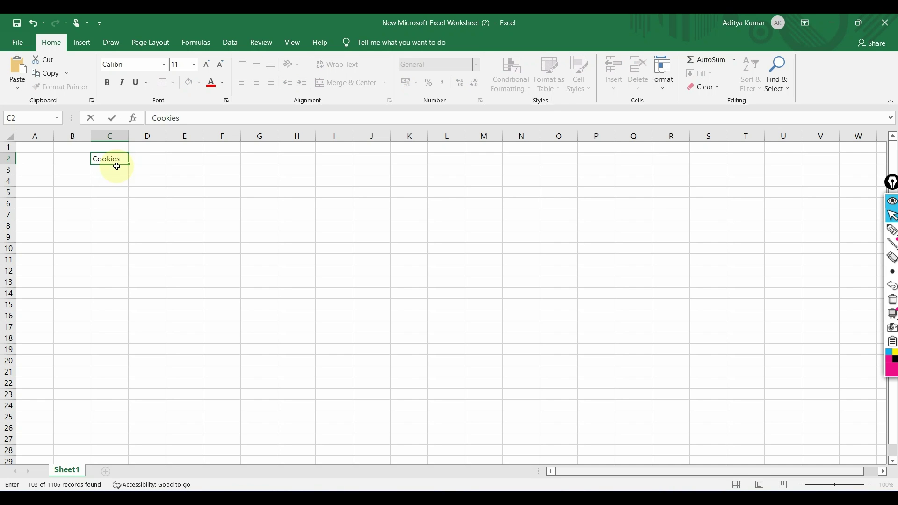
{"action": "key", "text": "Return"}
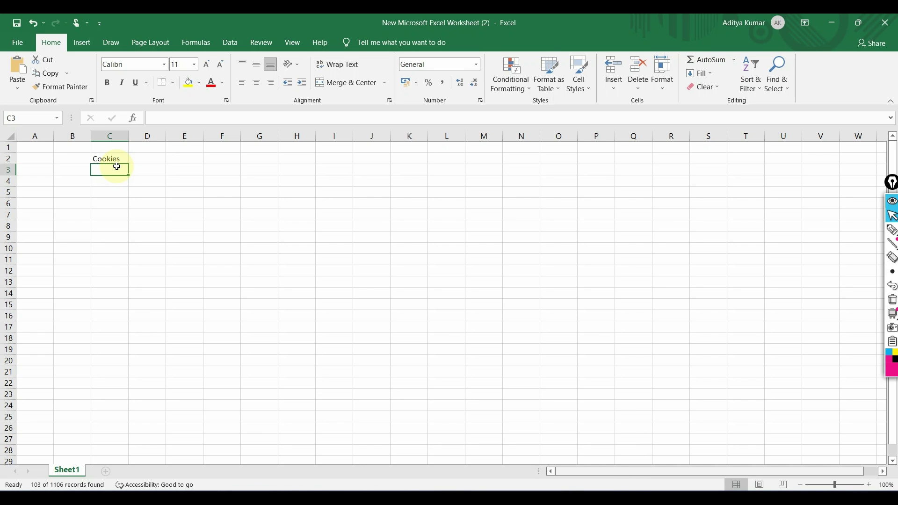
{"action": "key", "text": "ctrl+v"}
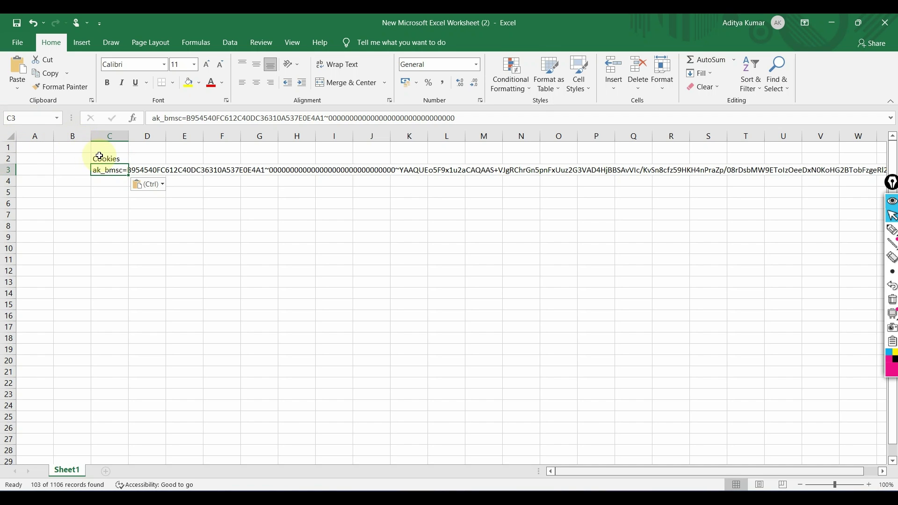
Select C2:C3 and start a query from it with Data > From Table/Range.
{"action": "left_click_drag", "start_coordinate": [100, 159], "coordinate": [102, 170]}
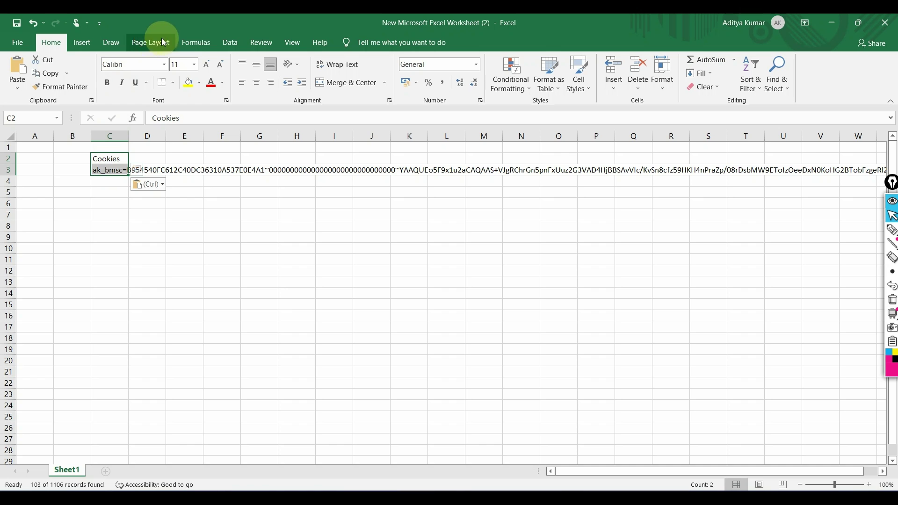
{"action": "left_click", "coordinate": [227, 44]}
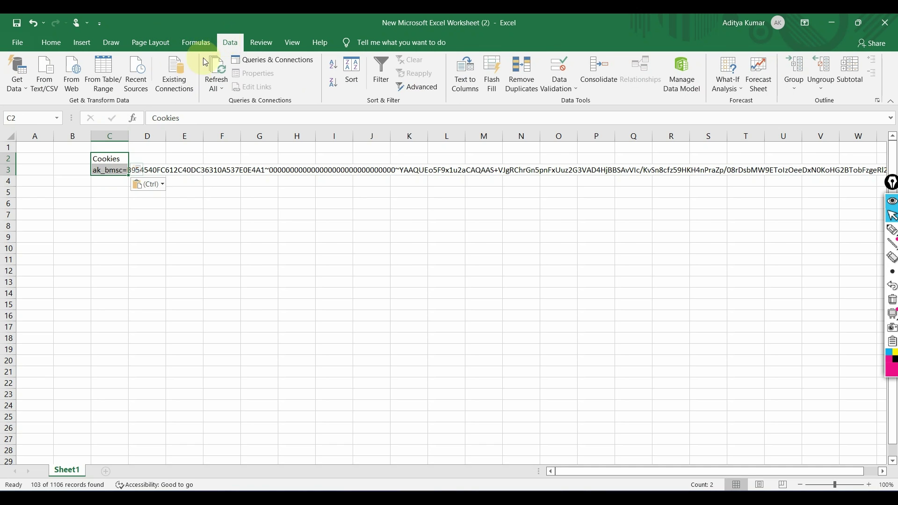
{"action": "left_click", "coordinate": [106, 73]}
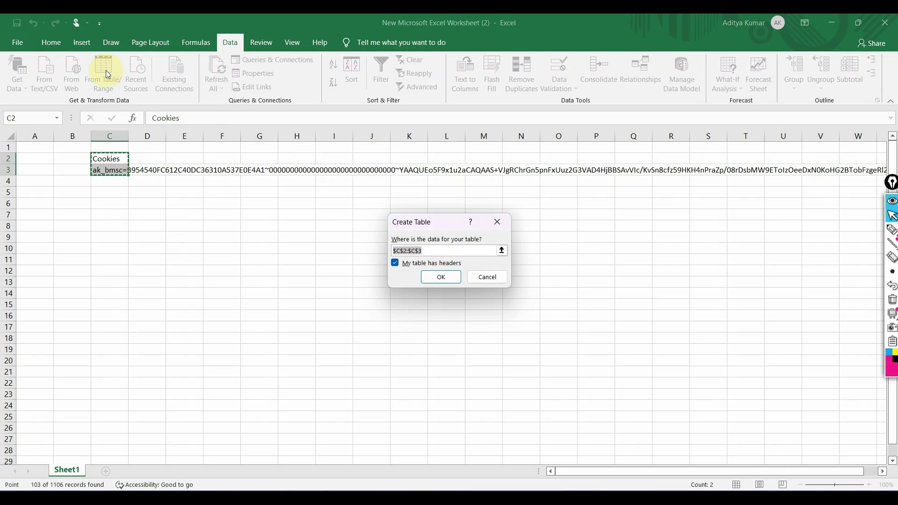
Keep 'My table has headers' checked and load C2:C3 into Power Query as Table1.
{"action": "left_click", "coordinate": [893, 229]}
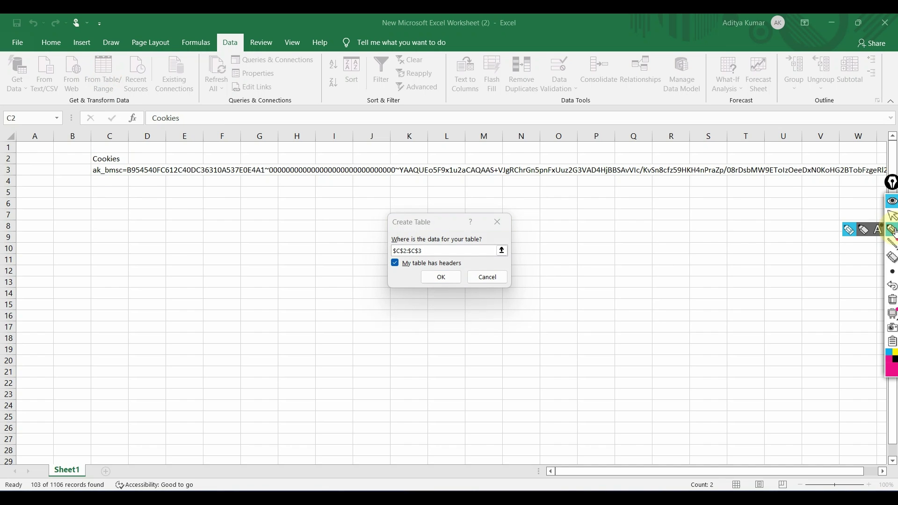
{"action": "left_click_drag", "start_coordinate": [405, 256], "coordinate": [384, 265]}
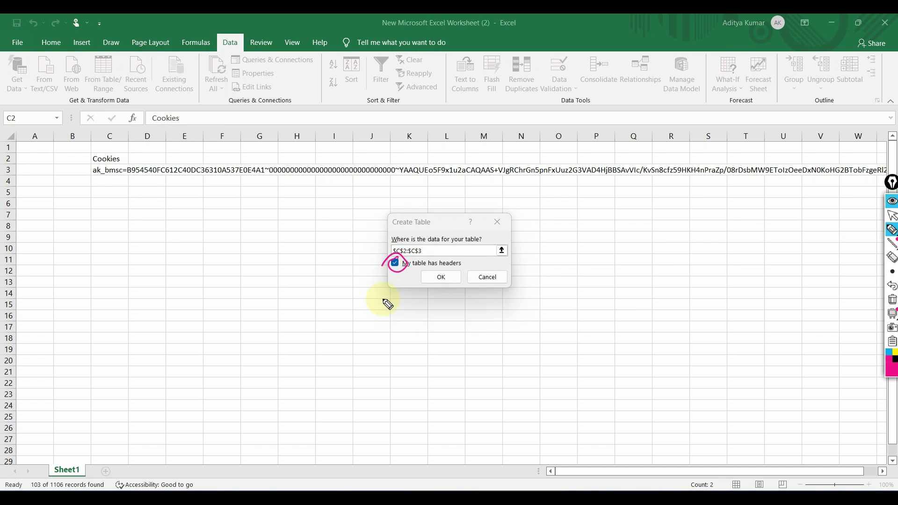
{"action": "left_click_drag", "start_coordinate": [383, 283], "coordinate": [406, 257]}
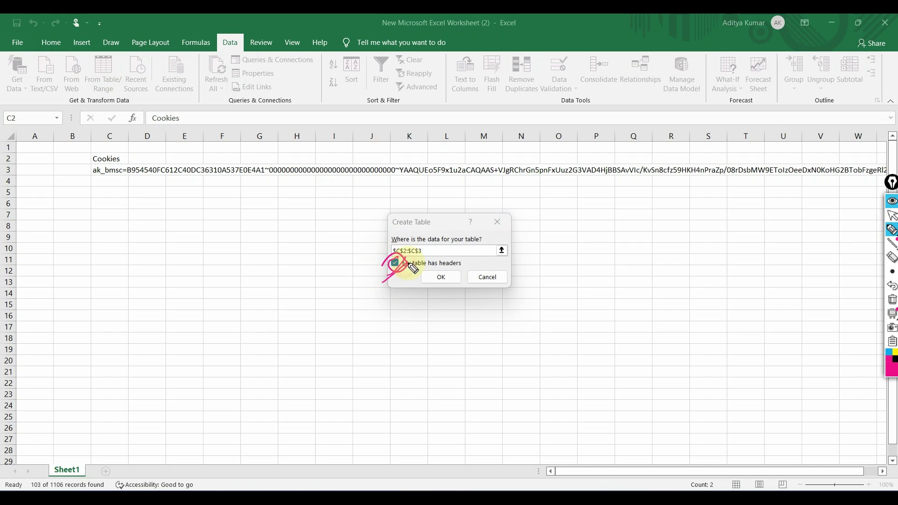
{"action": "left_click", "coordinate": [892, 215]}
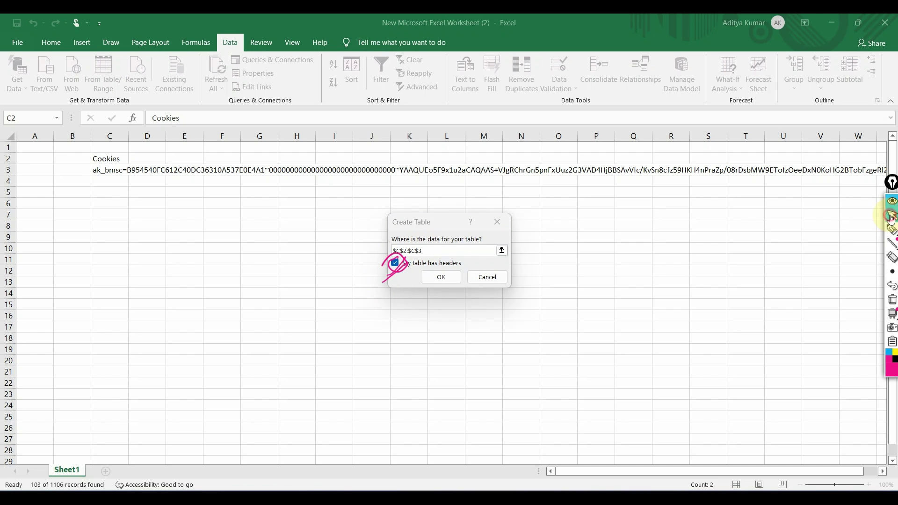
{"action": "left_click", "coordinate": [892, 299]}
{"action": "left_click", "coordinate": [441, 277]}
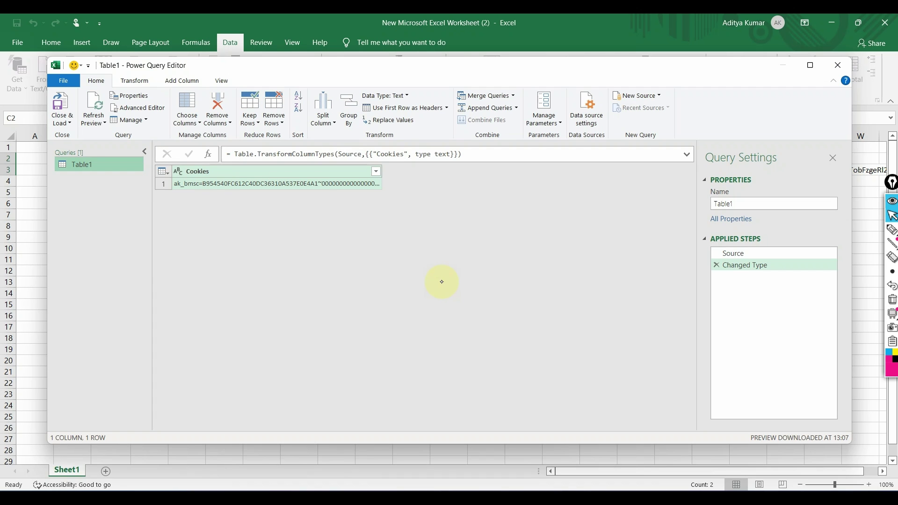
Highlight the preview refresh feature with on-screen ink annotations, then clear them.
{"action": "left_click", "coordinate": [892, 230]}
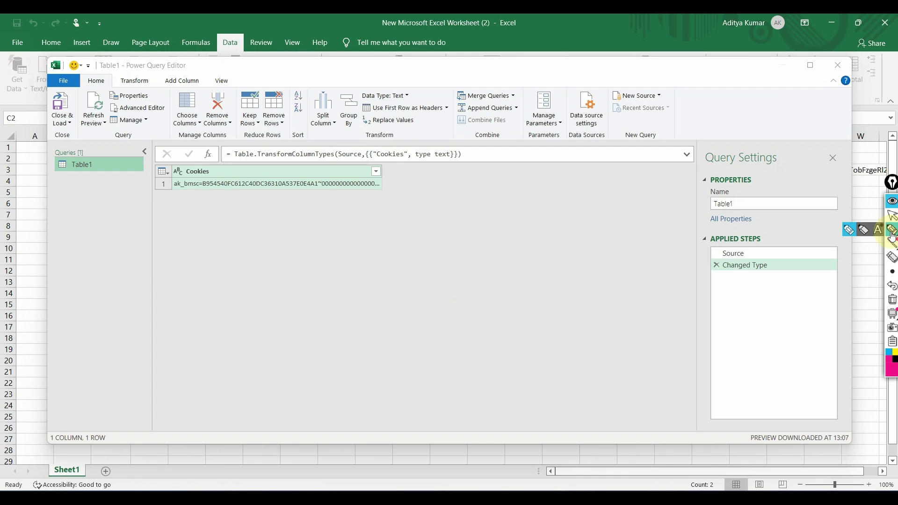
{"action": "left_click_drag", "start_coordinate": [77, 46], "coordinate": [99, 105]}
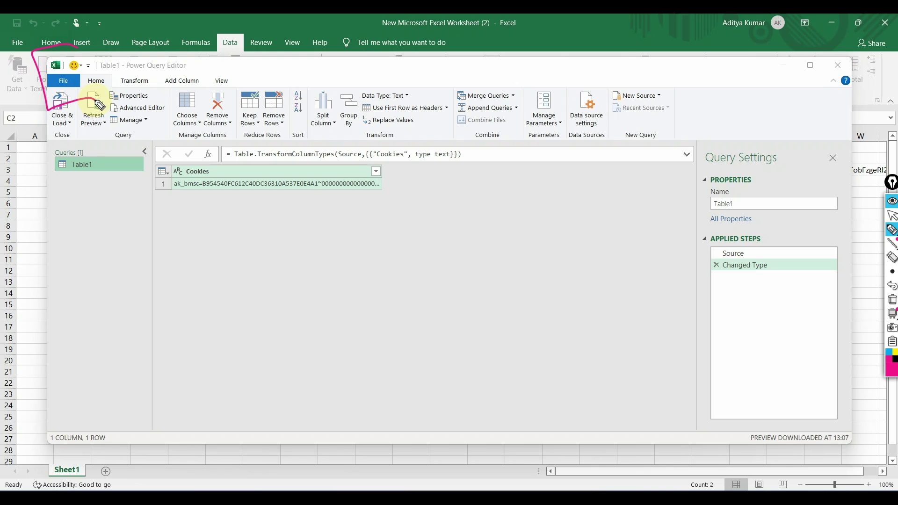
{"action": "left_click_drag", "start_coordinate": [722, 112], "coordinate": [788, 111]}
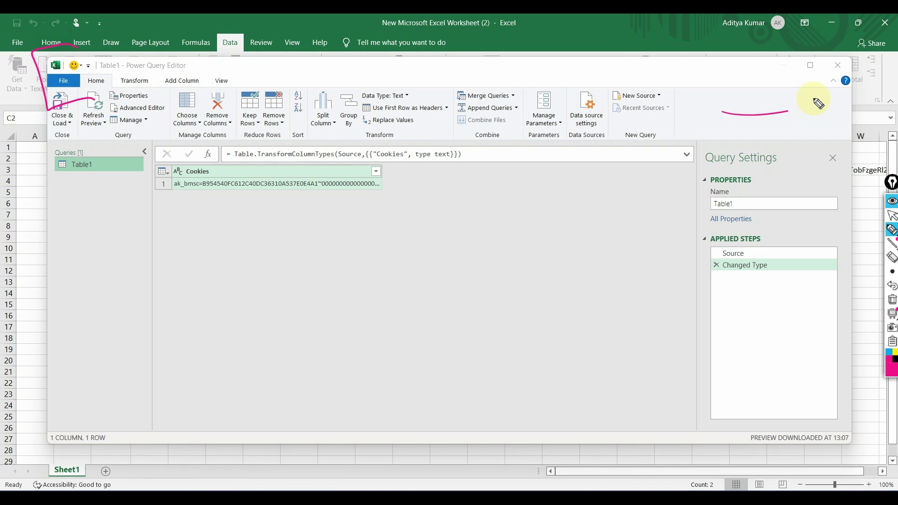
{"action": "left_click", "coordinate": [893, 300]}
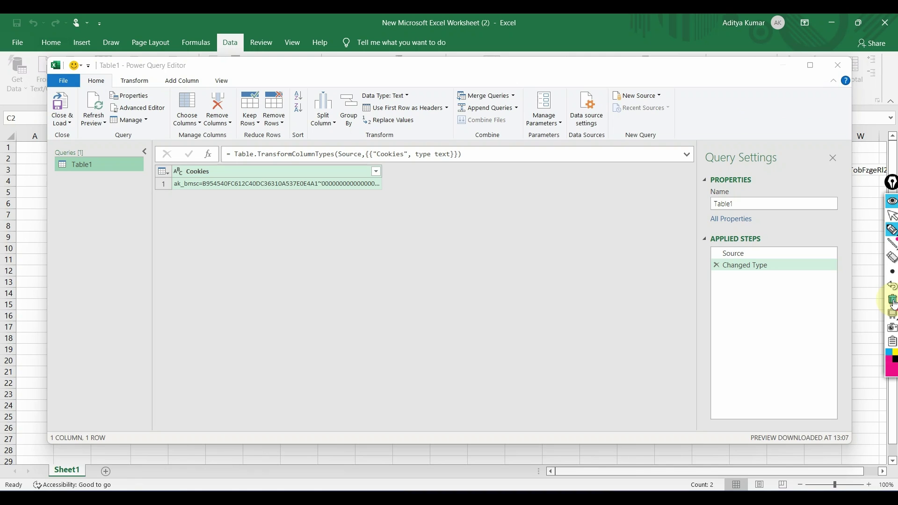
{"action": "left_click", "coordinate": [891, 216]}
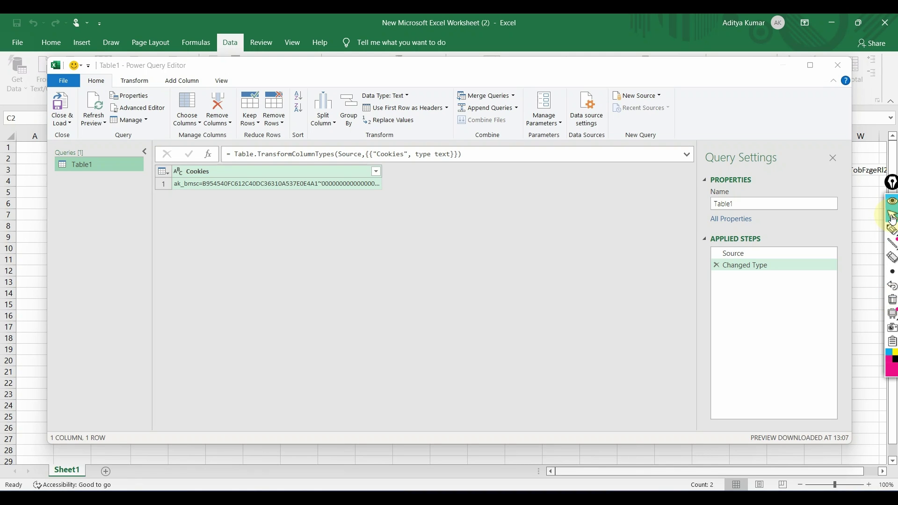
Delete the Changed Type step from Table1's Applied Steps, leaving only Source.
{"action": "left_click", "coordinate": [892, 229]}
{"action": "left_click_drag", "start_coordinate": [624, 229], "coordinate": [701, 270]}
{"action": "left_click_drag", "start_coordinate": [679, 237], "coordinate": [679, 295]}
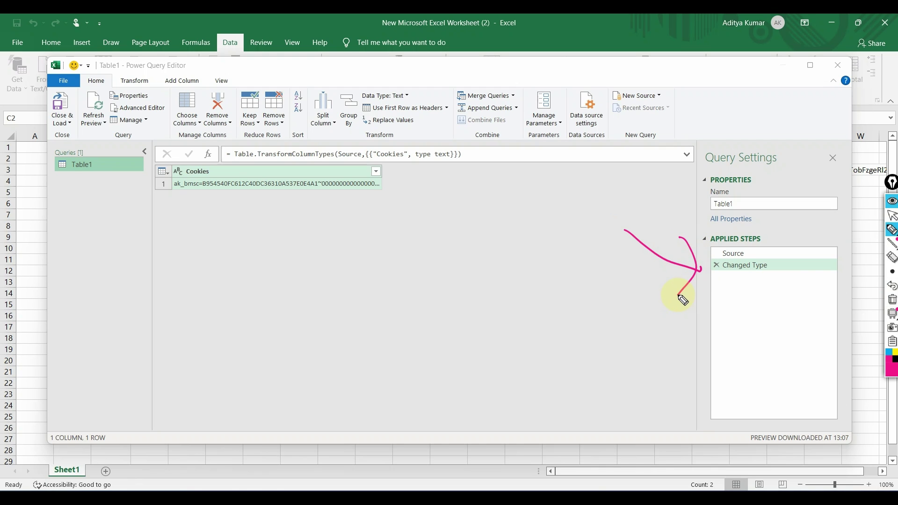
{"action": "left_click", "coordinate": [890, 219]}
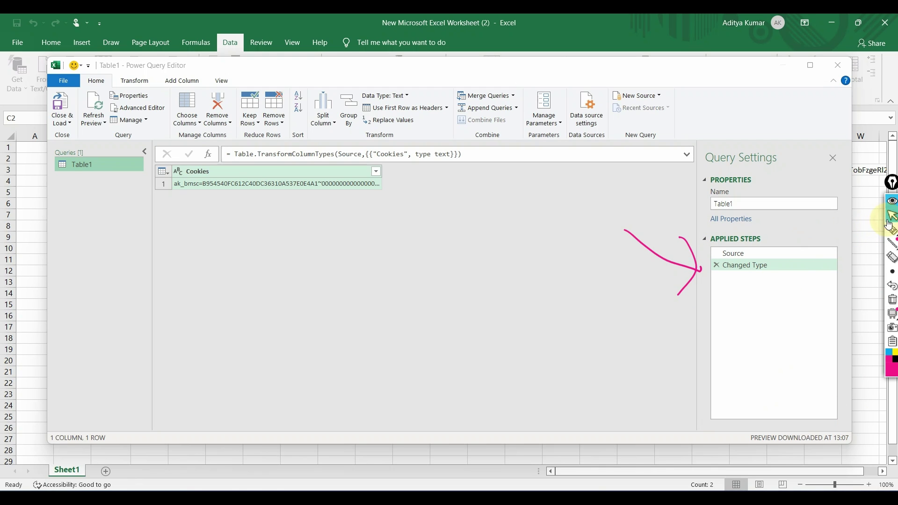
{"action": "left_click", "coordinate": [717, 266]}
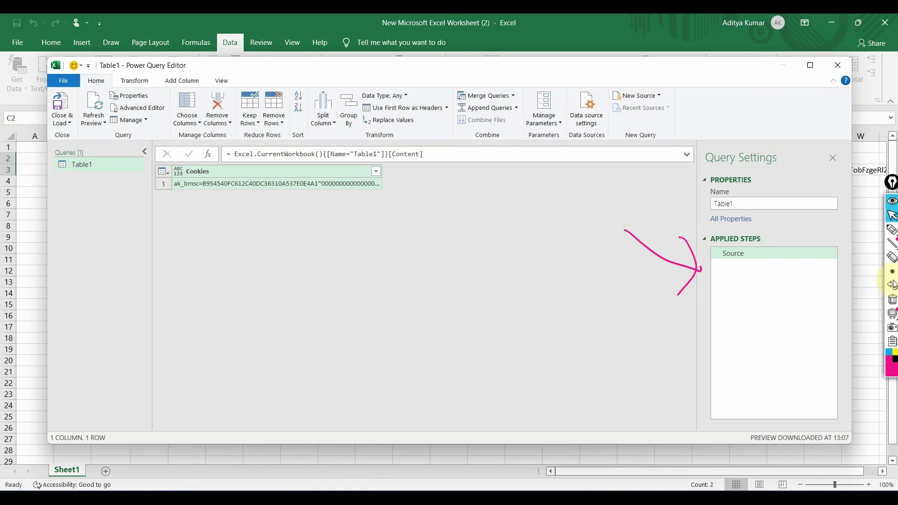
Select the Table1 query in the Queries pane and bring up its context menu.
{"action": "left_click", "coordinate": [892, 300]}
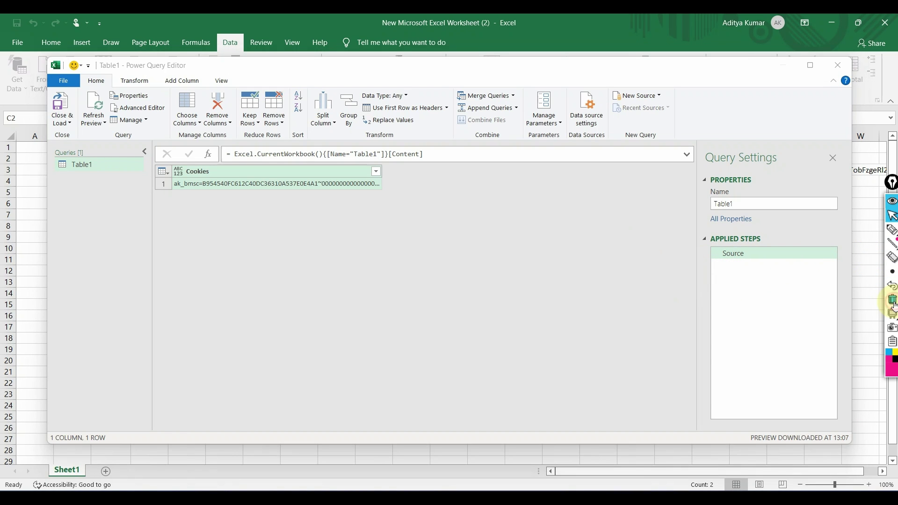
{"action": "left_click", "coordinate": [111, 186]}
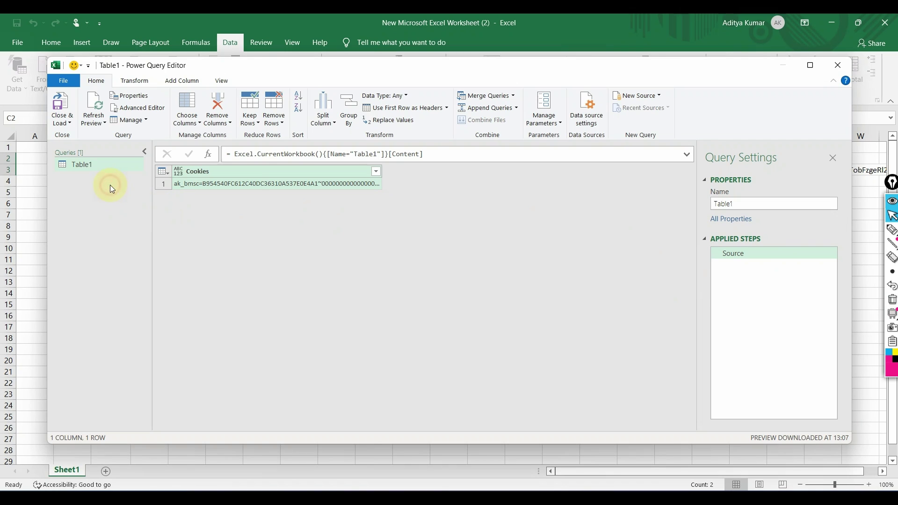
{"action": "left_click", "coordinate": [83, 165]}
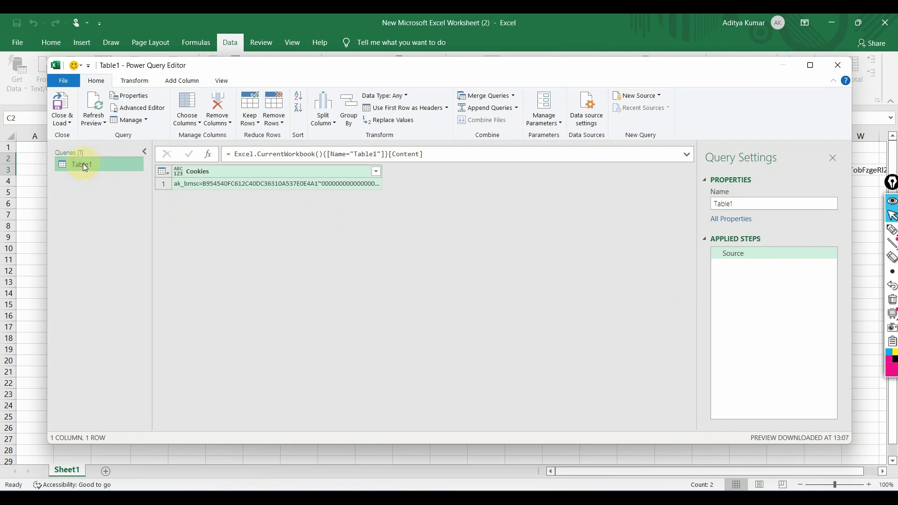
{"action": "right_click", "coordinate": [84, 165]}
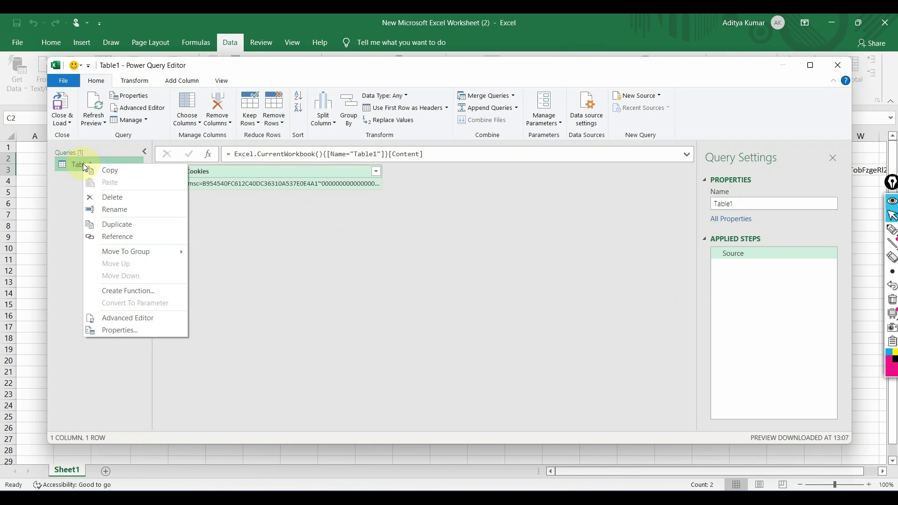
Rename the Table1 query to Cookies.
{"action": "left_click", "coordinate": [125, 212]}
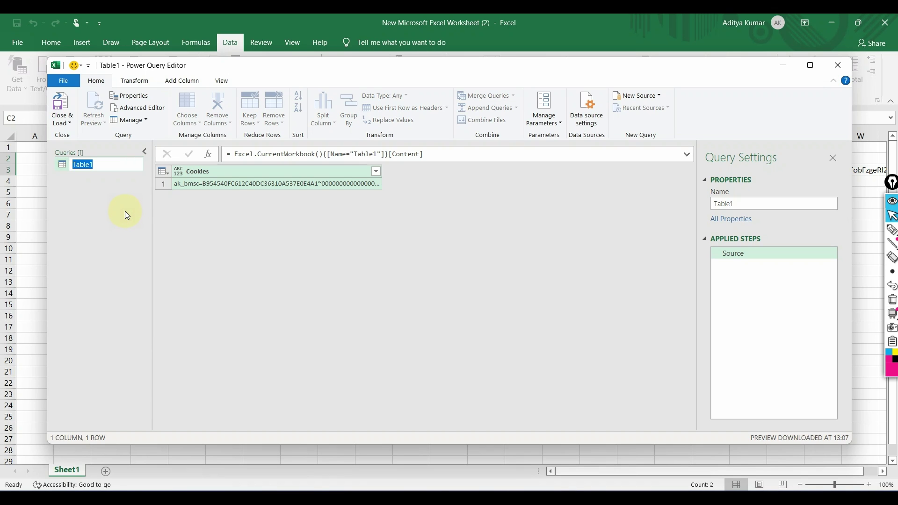
{"action": "type", "text": "Cookies"}
{"action": "key", "text": "Return"}
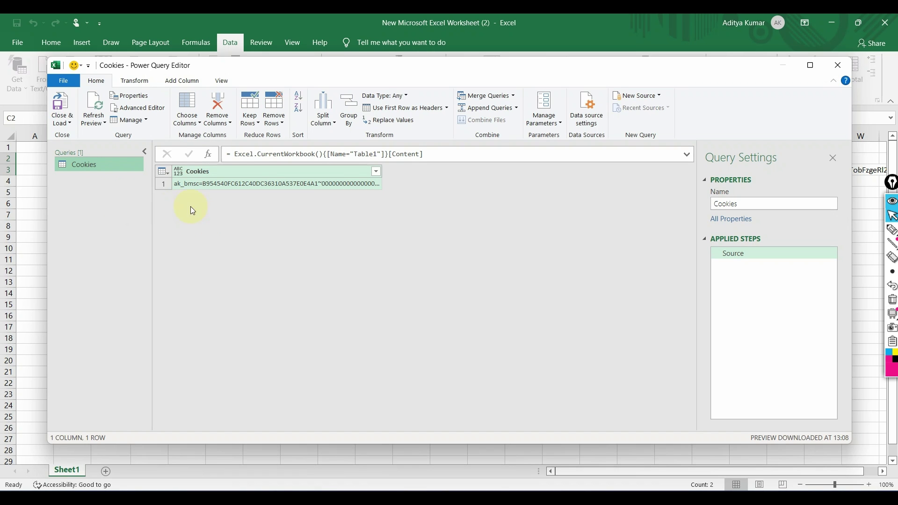
Open the Cookies query's M code in the Advanced Editor.
{"action": "left_click", "coordinate": [209, 224]}
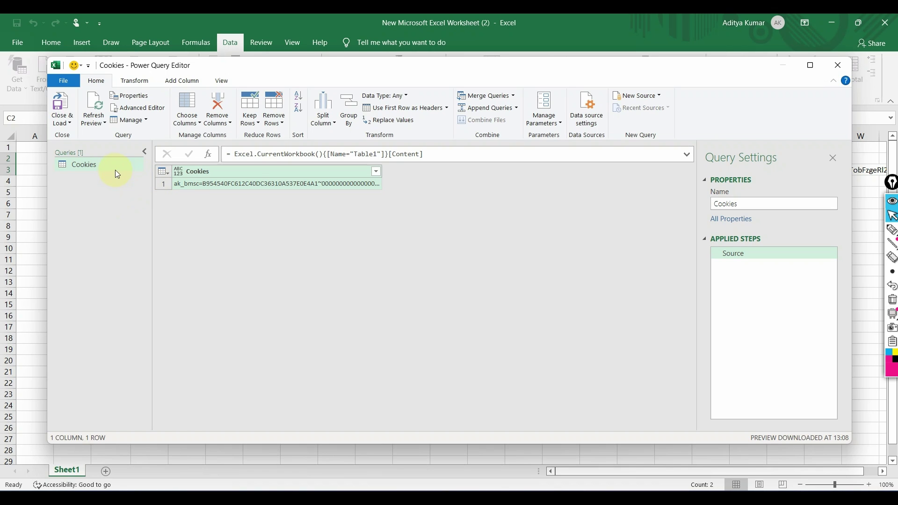
{"action": "left_click", "coordinate": [100, 164]}
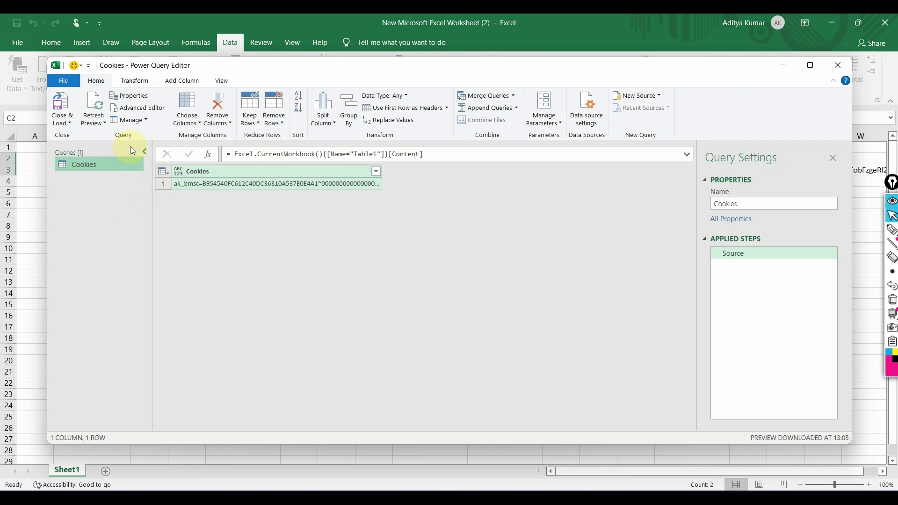
{"action": "left_click", "coordinate": [87, 165]}
{"action": "right_click", "coordinate": [88, 167]}
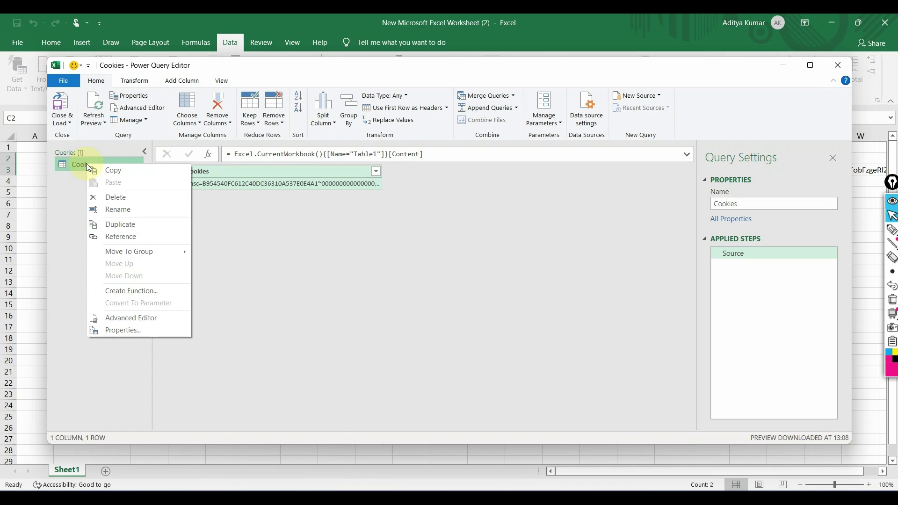
{"action": "left_click", "coordinate": [161, 321]}
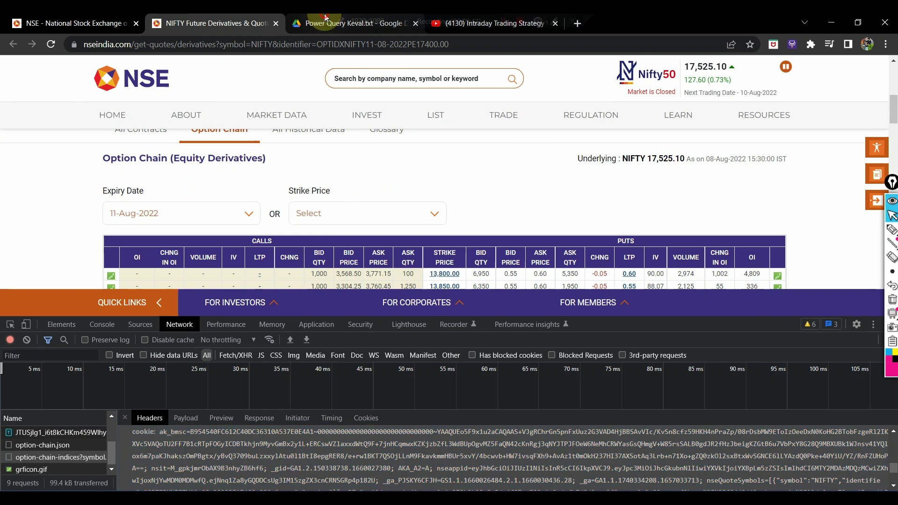
Switch to Power Query Keval.txt in Drive and select its let cookies=()=> line.
{"action": "left_click", "coordinate": [325, 18]}
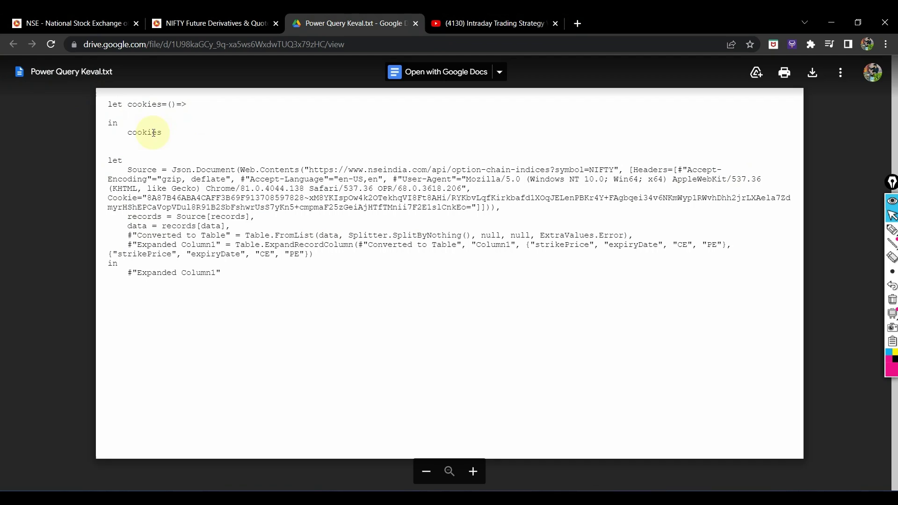
{"action": "left_click_drag", "start_coordinate": [108, 104], "coordinate": [200, 107]}
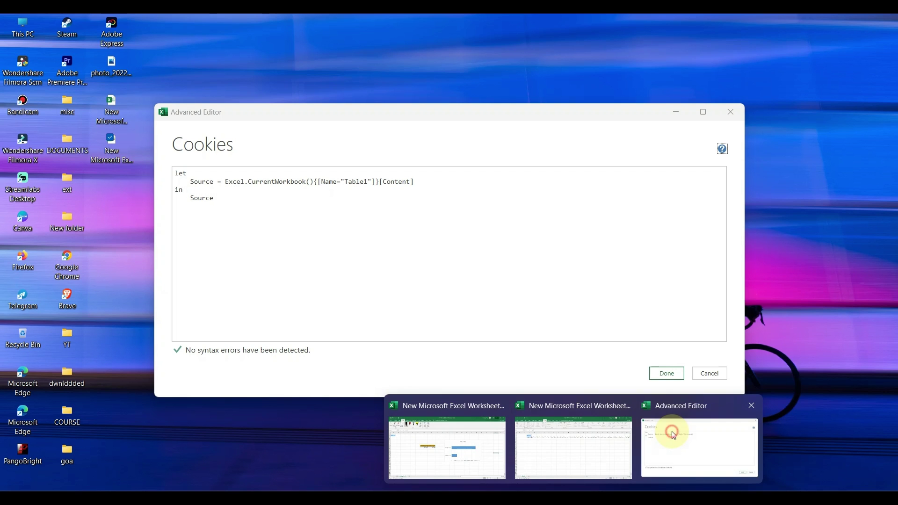
Add the line let Cookies=()=> above the Cookies query's existing code.
{"action": "left_click", "coordinate": [671, 431]}
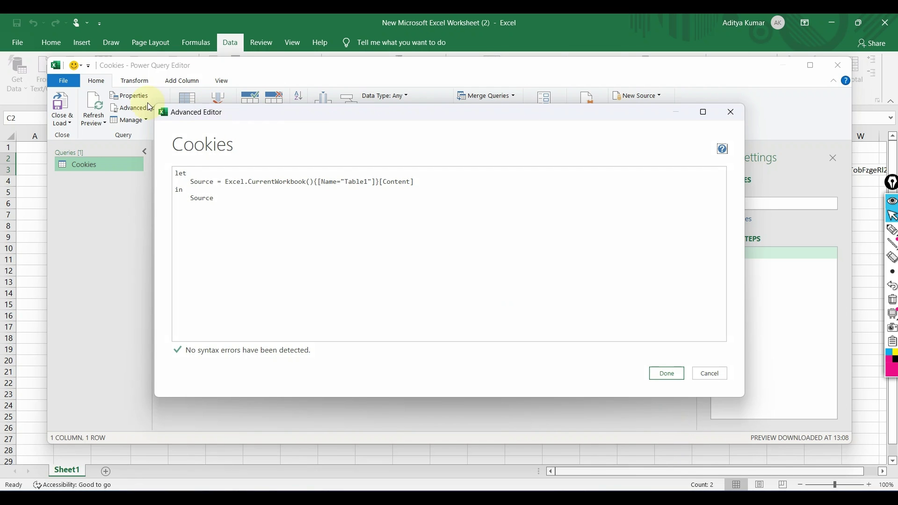
{"action": "left_click", "coordinate": [176, 173]}
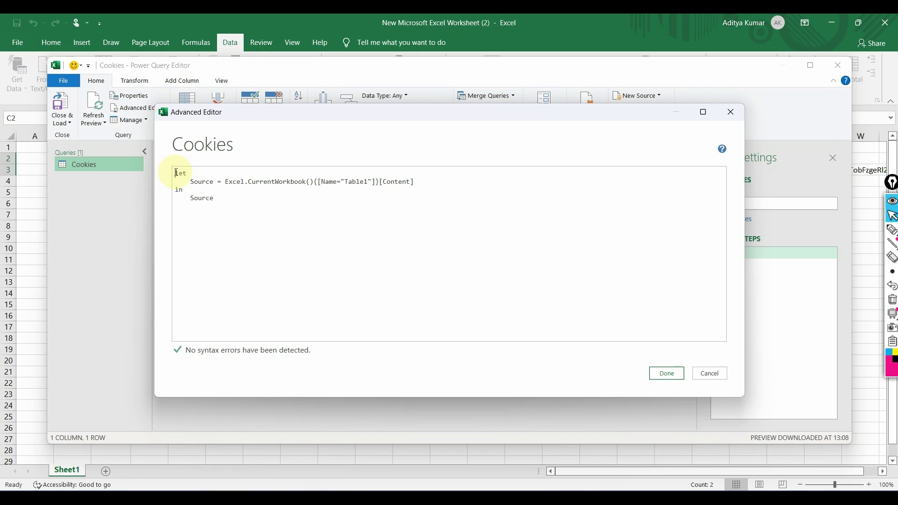
{"action": "key", "text": "Return"}
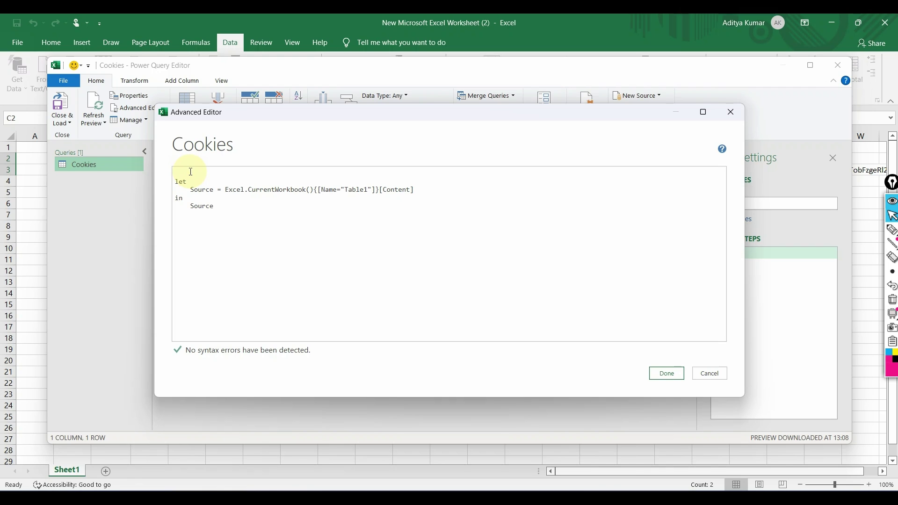
{"action": "left_click", "coordinate": [191, 172]}
{"action": "type", "text": "let Cookies=()=>"}
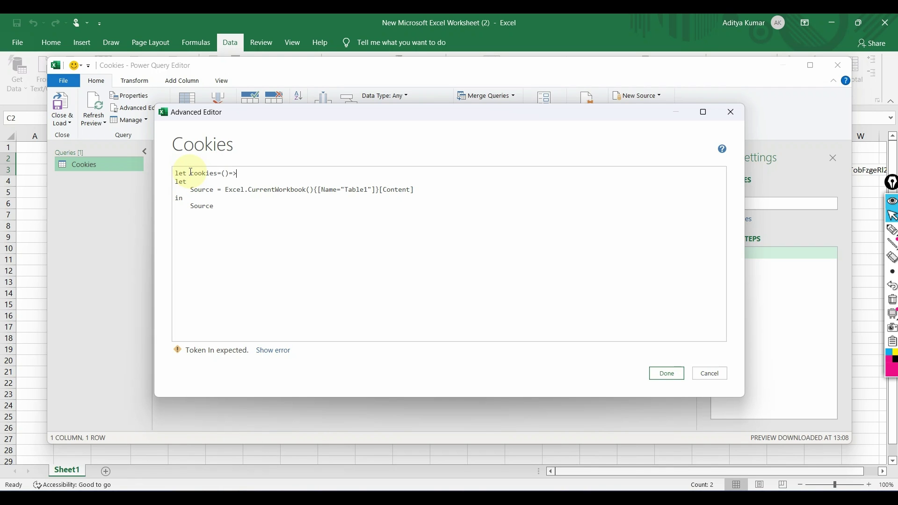
{"action": "left_click", "coordinate": [216, 208]}
Paste the closing in cookies lines from the reference file after Source and apply the edit.
{"action": "left_click", "coordinate": [532, 451]}
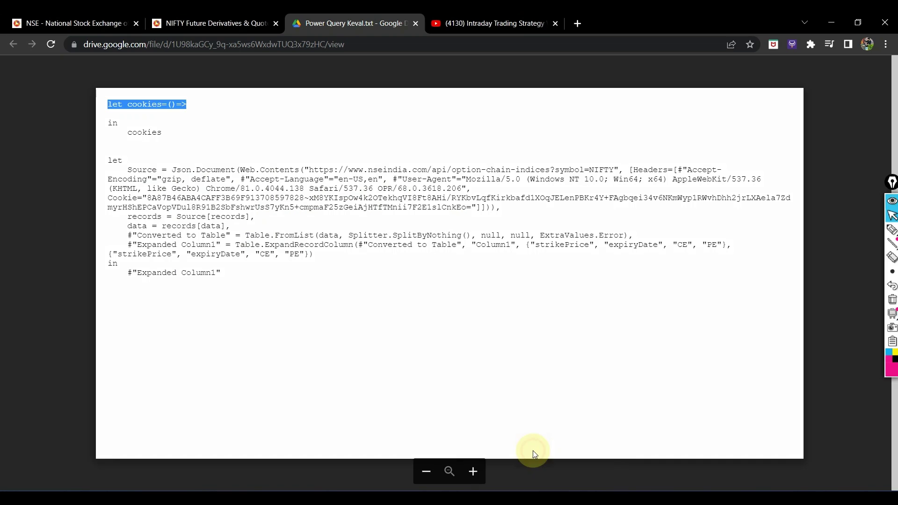
{"action": "left_click", "coordinate": [110, 125]}
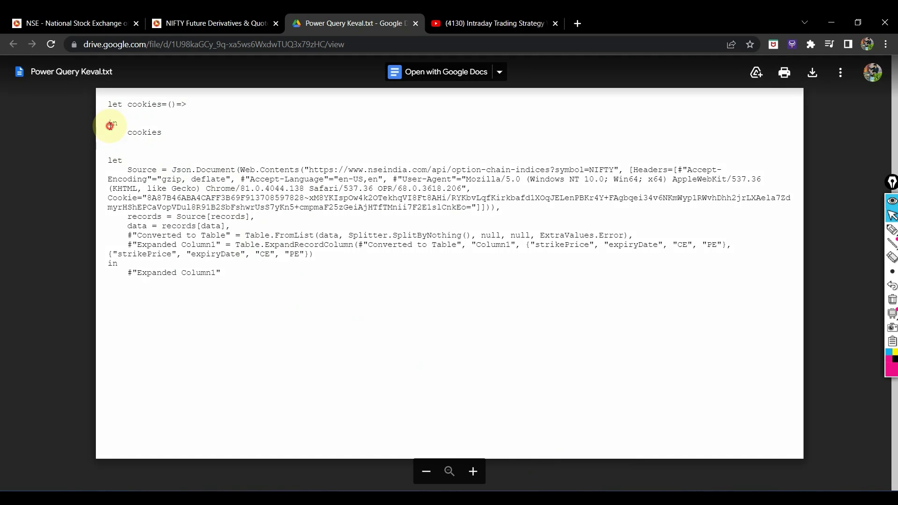
{"action": "left_click_drag", "start_coordinate": [109, 122], "coordinate": [177, 140]}
{"action": "key", "text": "ctrl+c"}
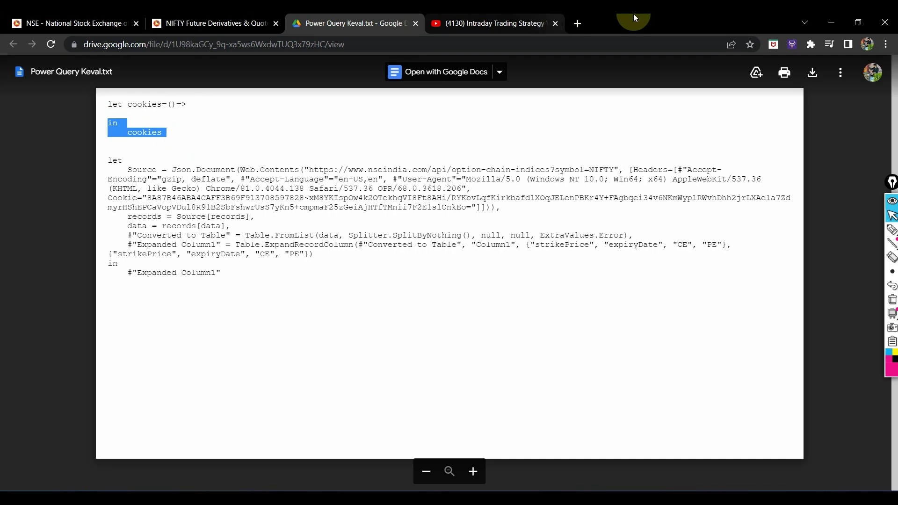
{"action": "left_click", "coordinate": [824, 16]}
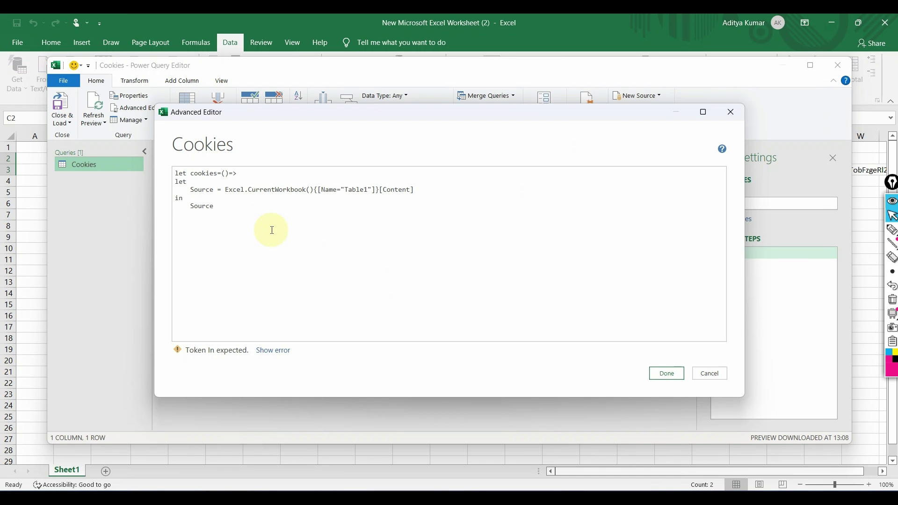
{"action": "left_click", "coordinate": [244, 212]}
{"action": "key", "text": "Return"}
{"action": "key", "text": "ctrl+v"}
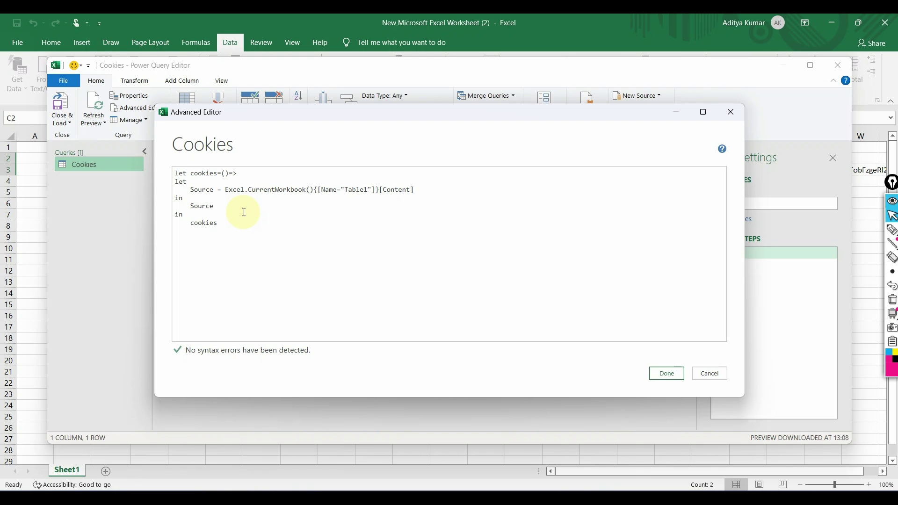
{"action": "left_click", "coordinate": [659, 374]}
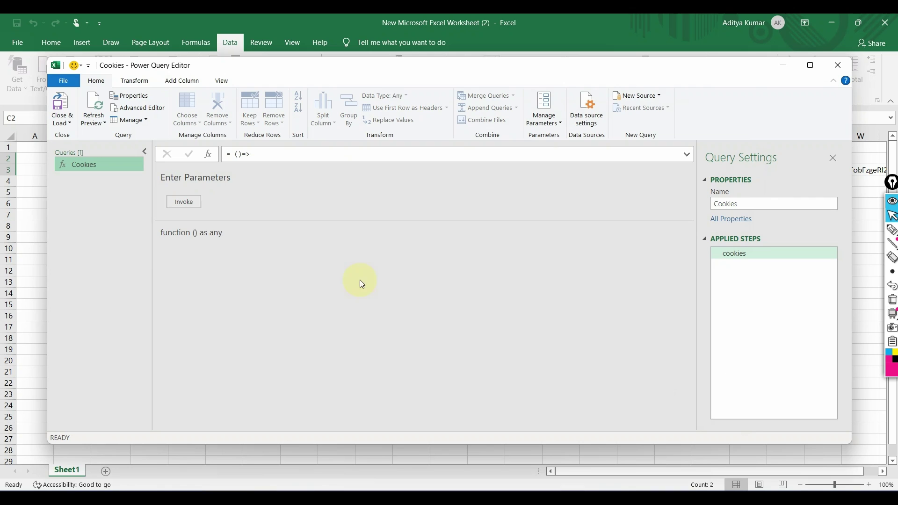
Add a blank query, Query1, via New Query > Other Sources > Blank Query.
{"action": "left_click", "coordinate": [92, 191]}
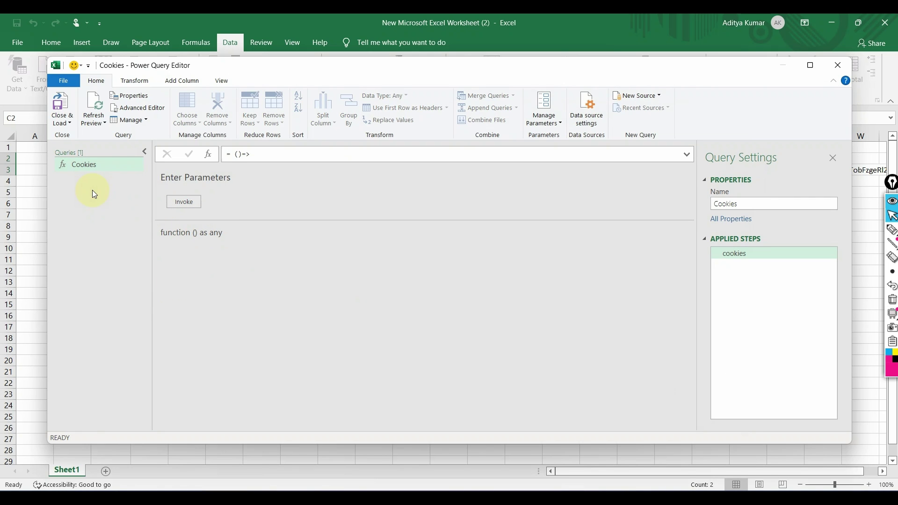
{"action": "right_click", "coordinate": [101, 213]}
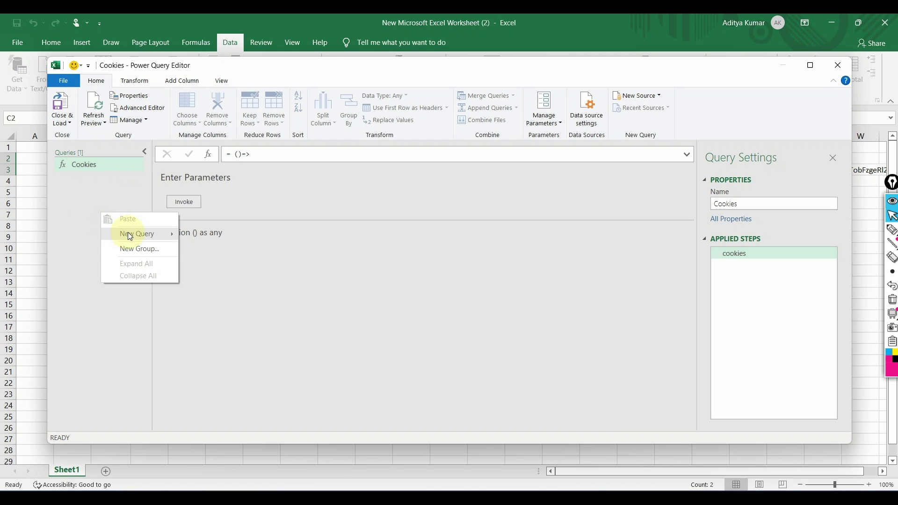
{"action": "mouse_move", "coordinate": [138, 234]}
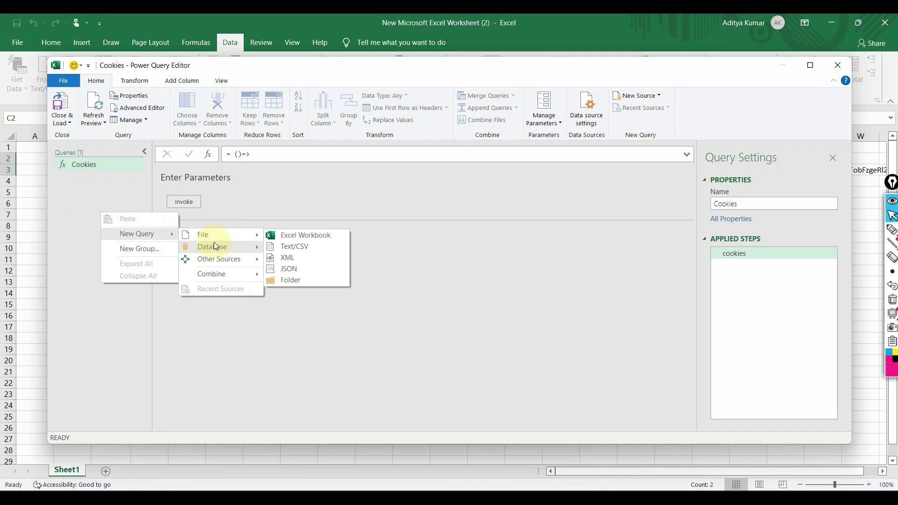
{"action": "mouse_move", "coordinate": [218, 259]}
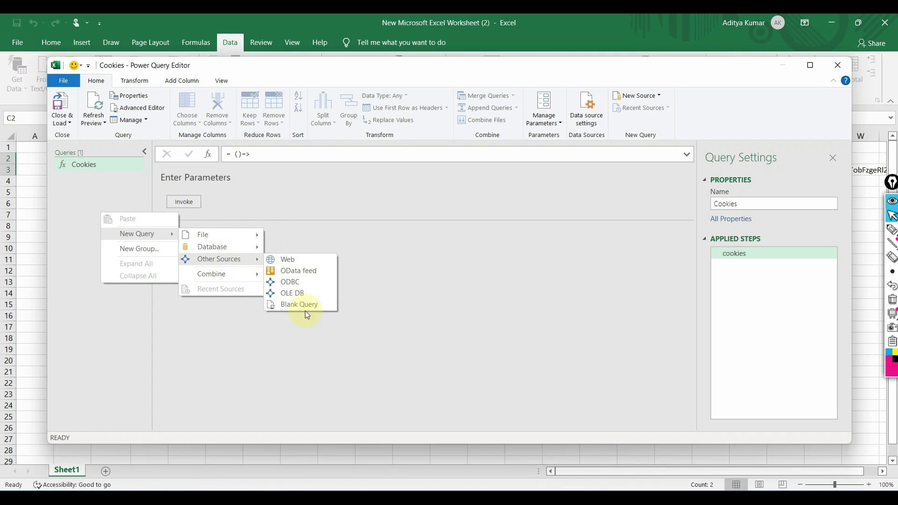
{"action": "left_click", "coordinate": [892, 230]}
{"action": "left_click", "coordinate": [893, 216]}
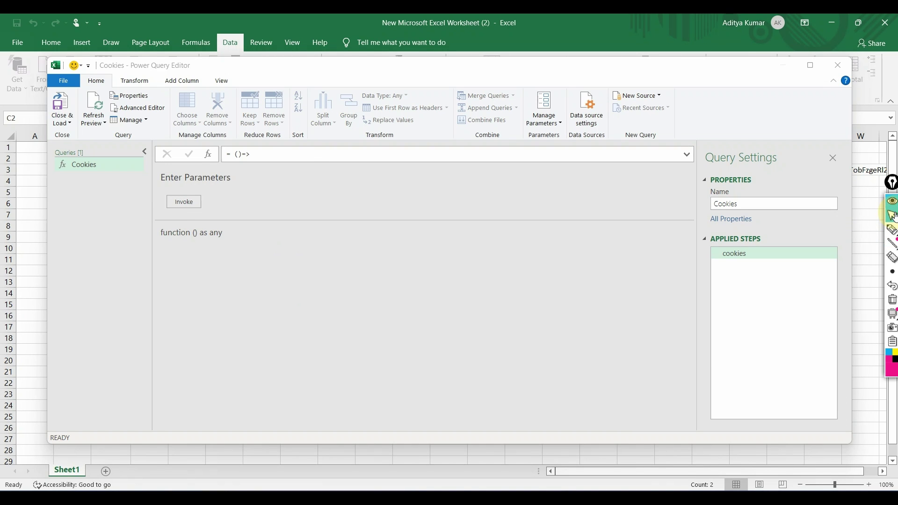
{"action": "left_click", "coordinate": [892, 230]}
{"action": "mouse_move", "coordinate": [75, 322]}
{"action": "left_mouse_down"}
{"action": "mouse_move", "coordinate": [127, 266]}
{"action": "mouse_move", "coordinate": [61, 237]}
{"action": "left_mouse_up"}
{"action": "left_click_drag", "start_coordinate": [42, 166], "coordinate": [72, 154]}
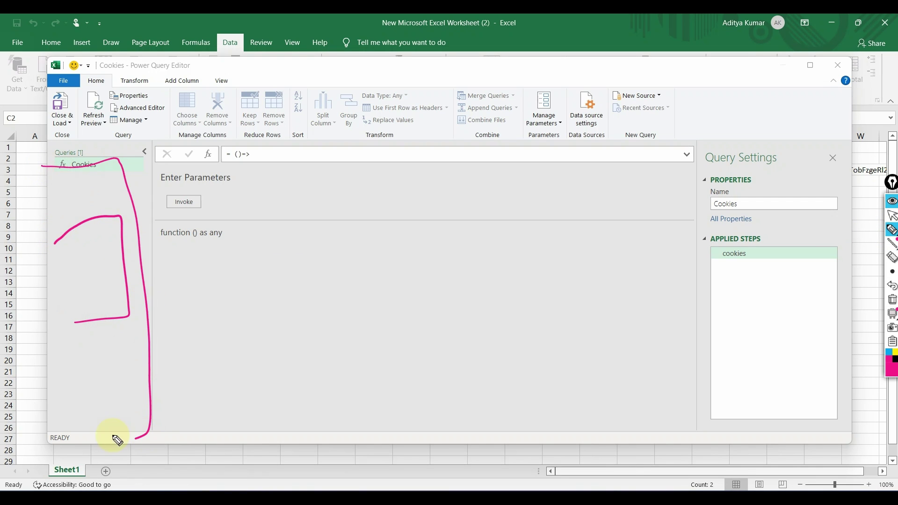
{"action": "left_click", "coordinate": [893, 299]}
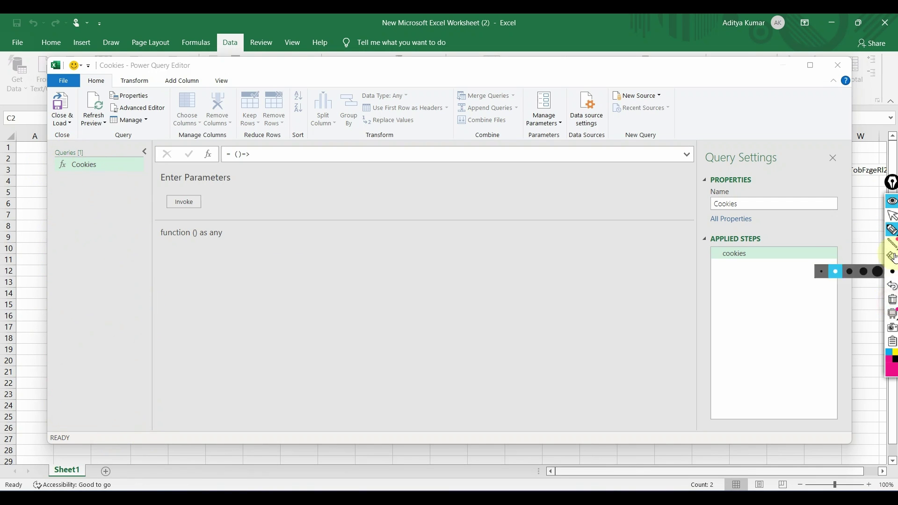
{"action": "left_click", "coordinate": [893, 216]}
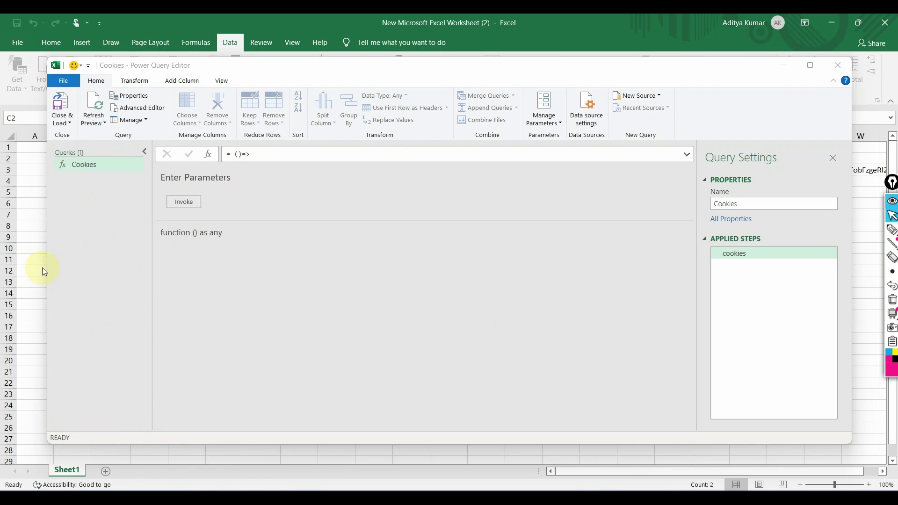
{"action": "right_click", "coordinate": [111, 250]}
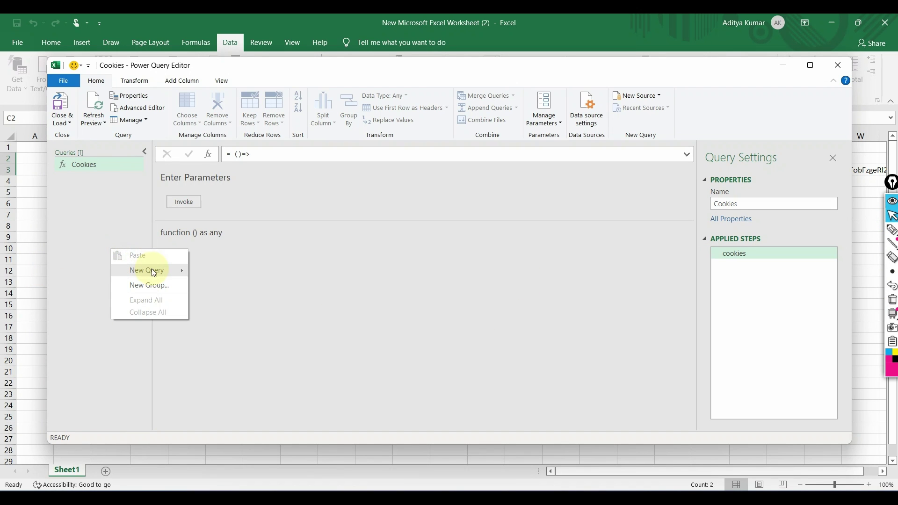
{"action": "mouse_move", "coordinate": [147, 270]}
{"action": "mouse_move", "coordinate": [228, 296]}
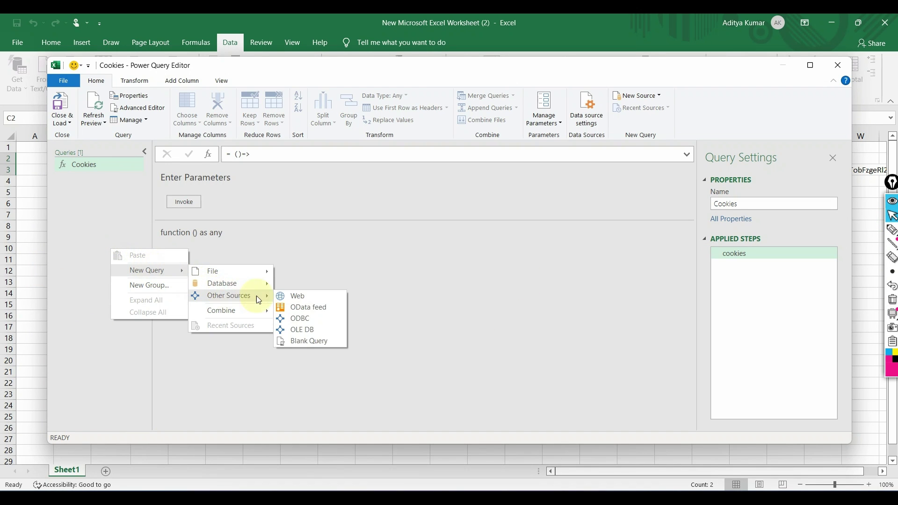
{"action": "left_click", "coordinate": [308, 340]}
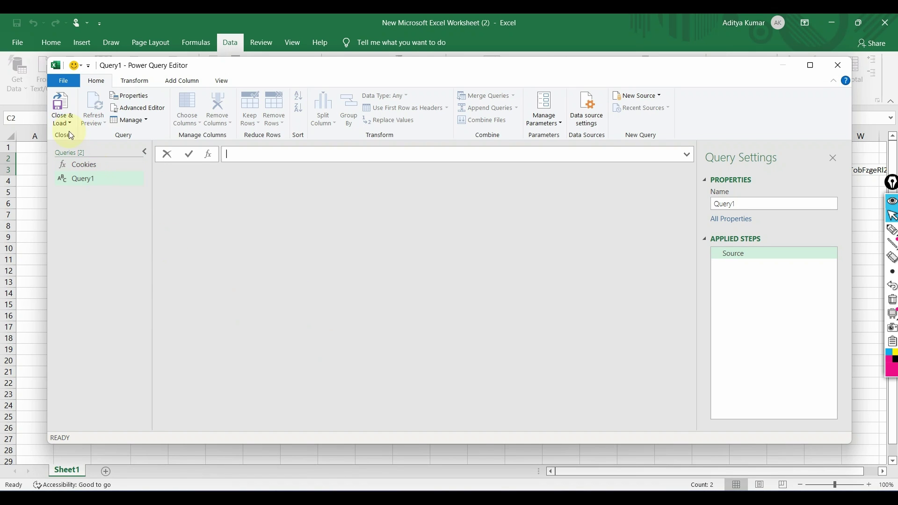
Rename Query1 to Data and open its Advanced Editor.
{"action": "right_click", "coordinate": [82, 178]}
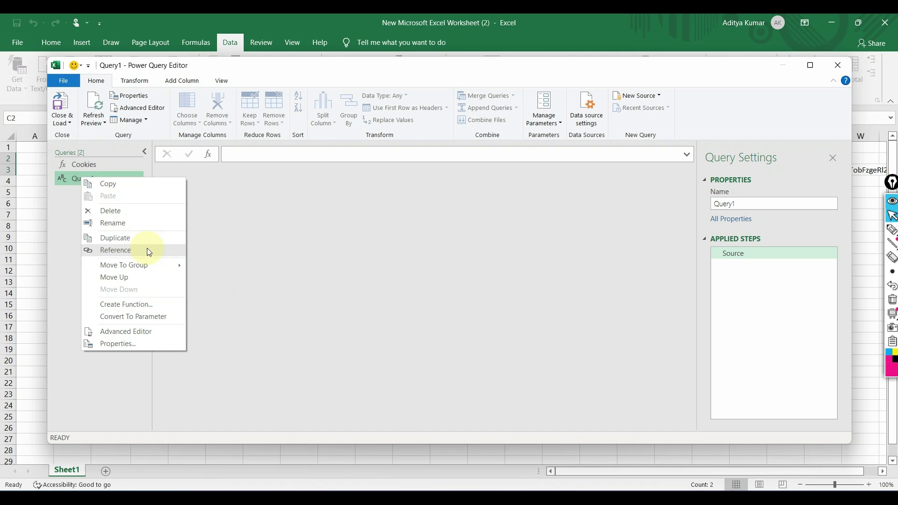
{"action": "left_click", "coordinate": [150, 223]}
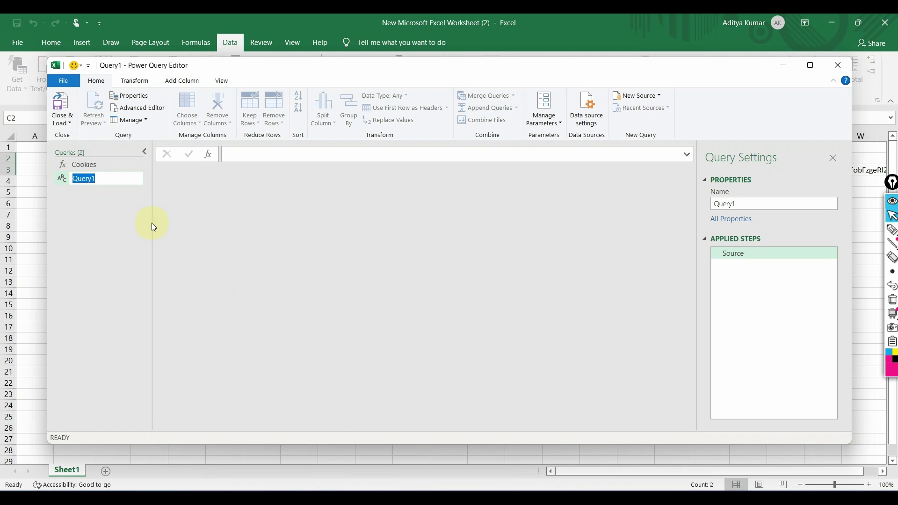
{"action": "type", "text": "Data"}
{"action": "key", "text": "Return"}
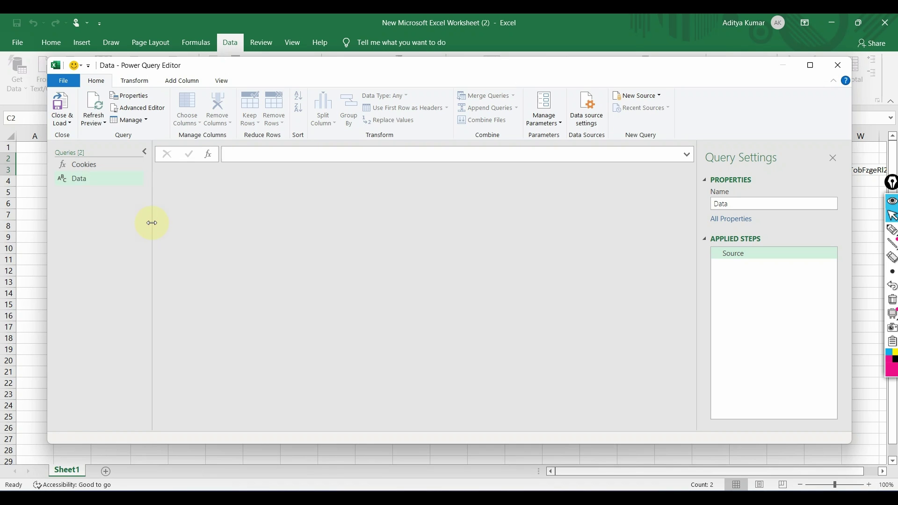
{"action": "right_click", "coordinate": [85, 182]}
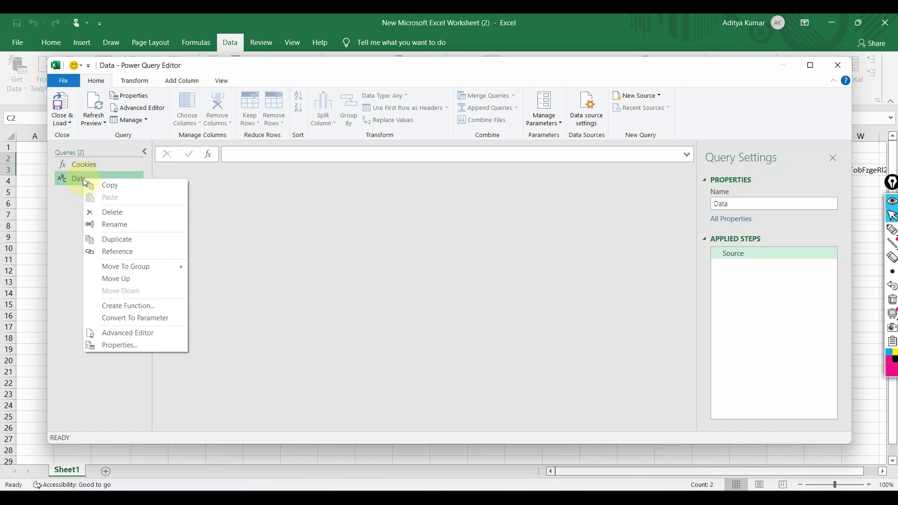
{"action": "left_click", "coordinate": [156, 336]}
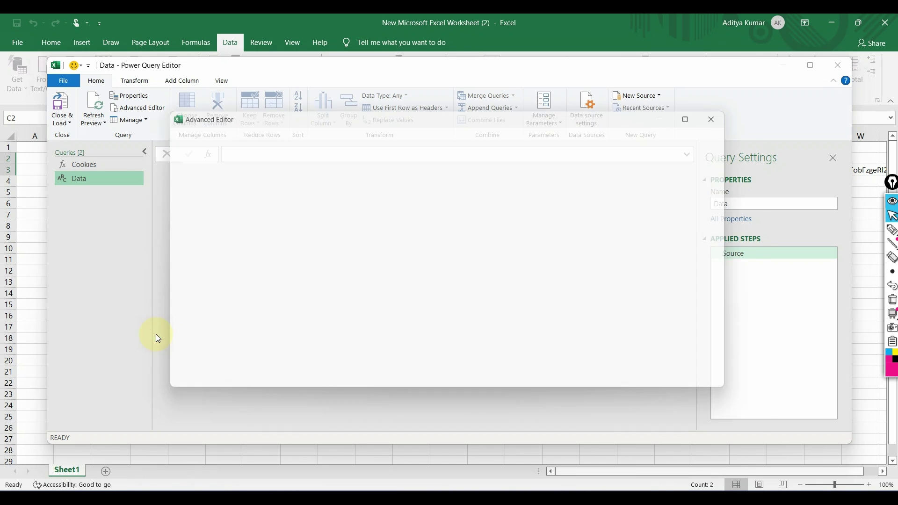
Select and delete all placeholder M code in the Data query's Advanced Editor.
{"action": "left_click", "coordinate": [261, 217]}
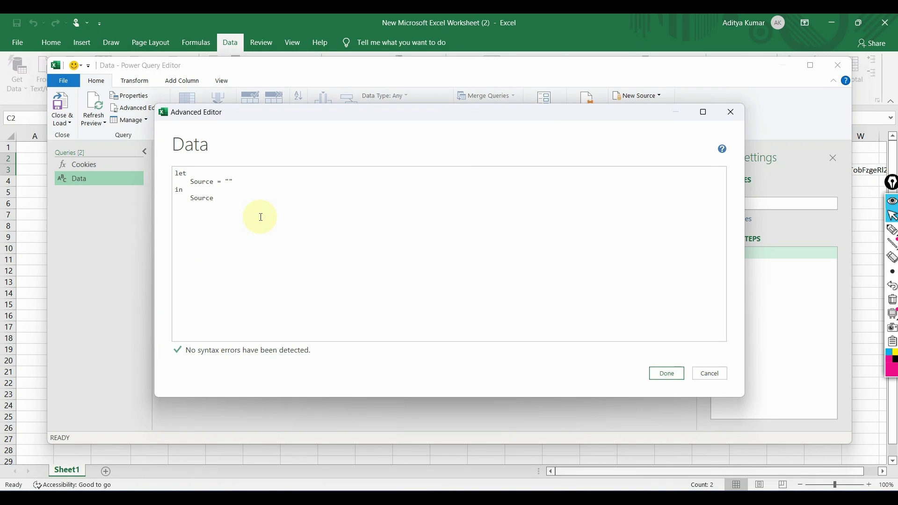
{"action": "key", "text": "ctrl+a"}
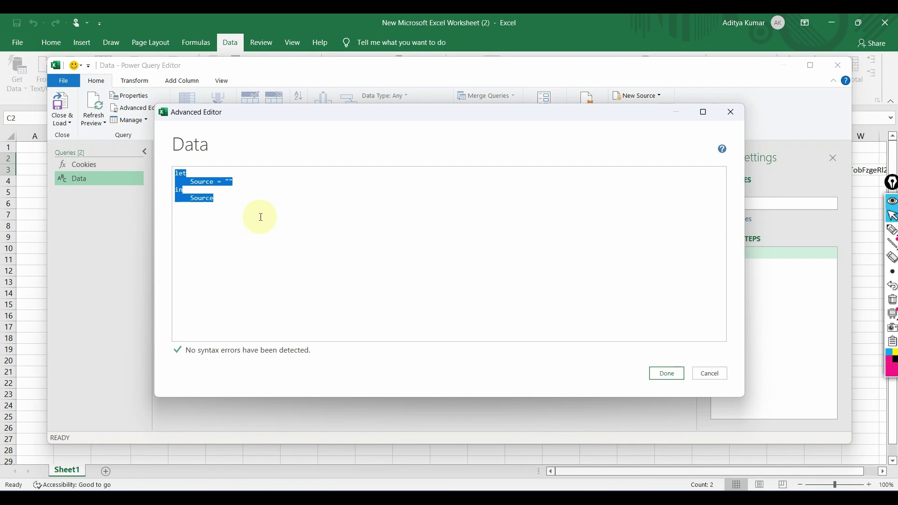
{"action": "key", "text": "Delete"}
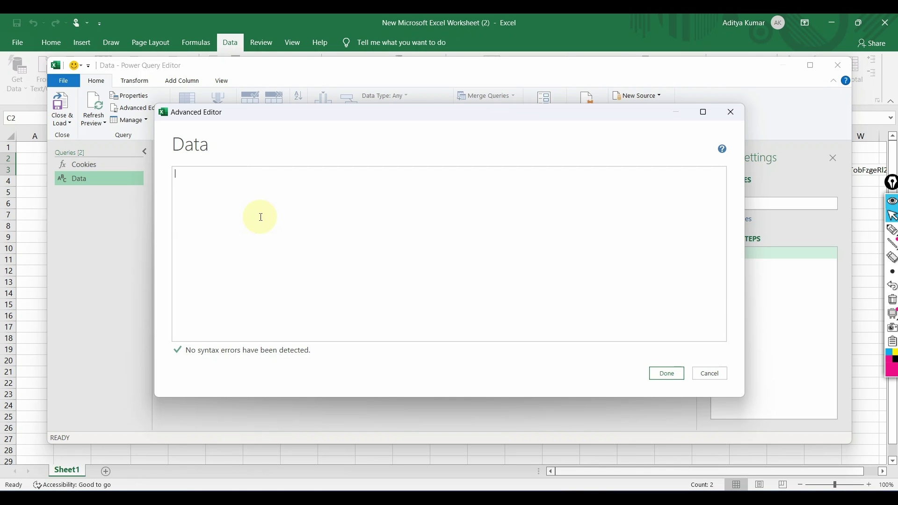
Select the option-chain query text from let onward in the Drive file.
{"action": "key", "text": "alt+Tab"}
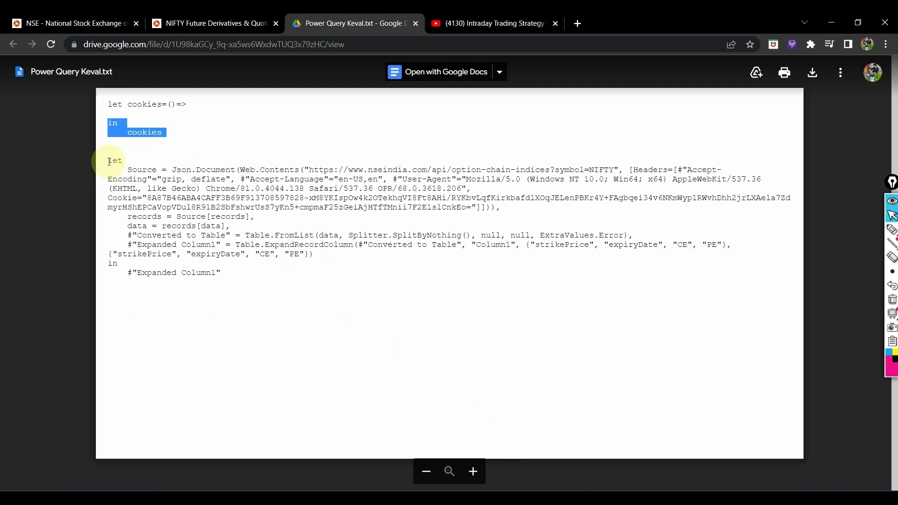
{"action": "mouse_move", "coordinate": [108, 161]}
{"action": "left_mouse_down"}
{"action": "mouse_move", "coordinate": [192, 192]}
{"action": "mouse_move", "coordinate": [336, 304]}
{"action": "left_mouse_up"}
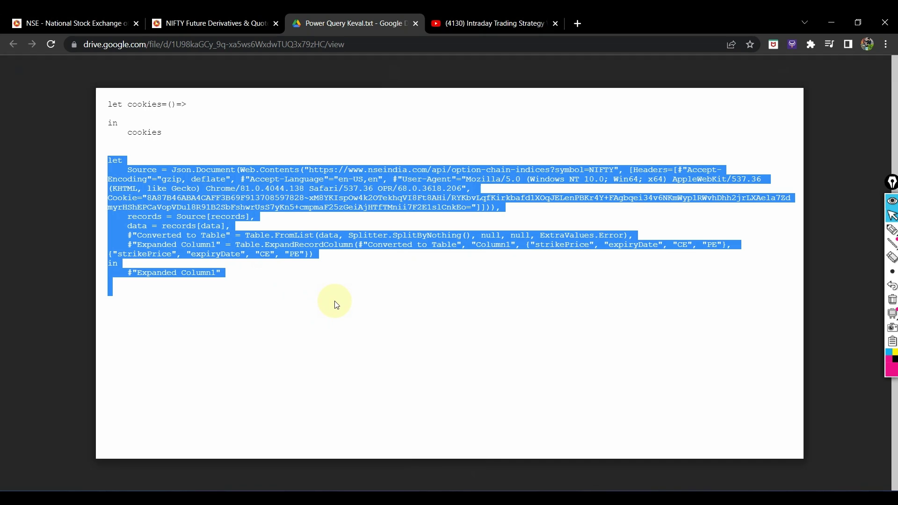
{"action": "left_click", "coordinate": [832, 22]}
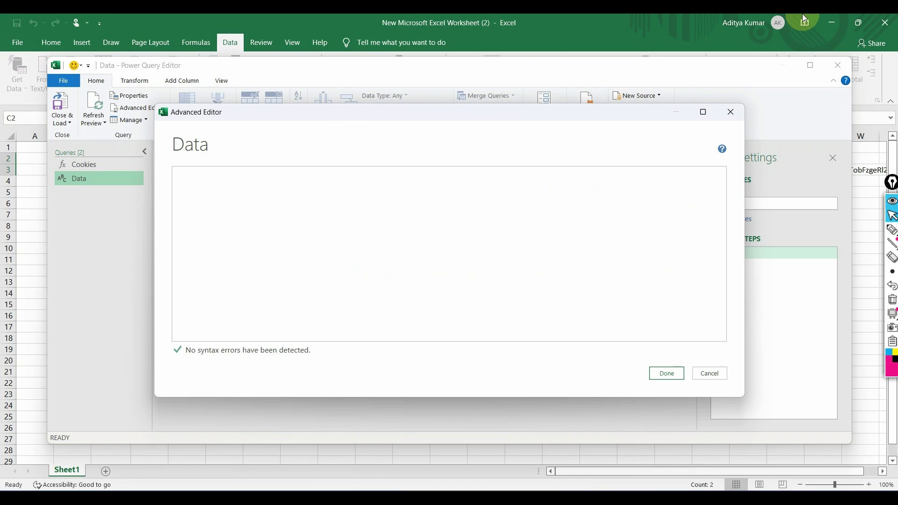
Paste the NIFTY option-chain M code into the Data query's editor and apply it.
{"action": "left_click", "coordinate": [253, 183]}
{"action": "key", "text": "ctrl+v"}
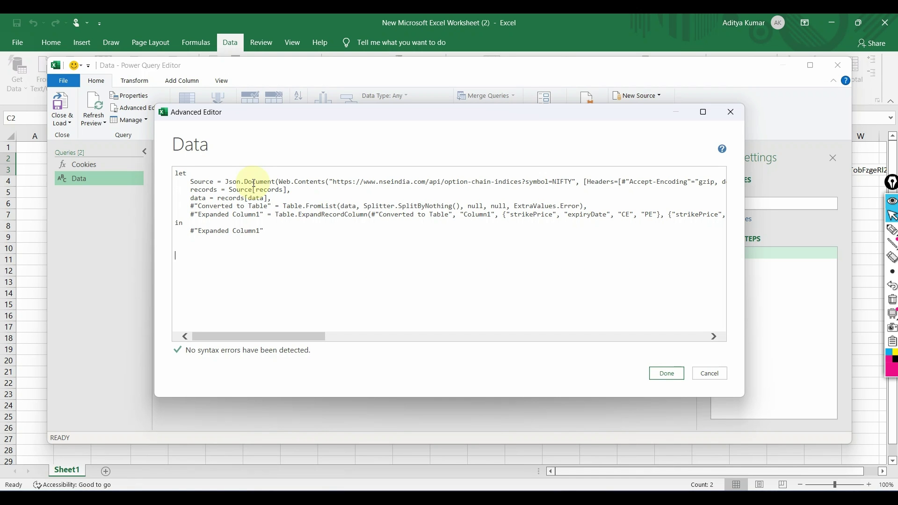
{"action": "left_click", "coordinate": [661, 372]}
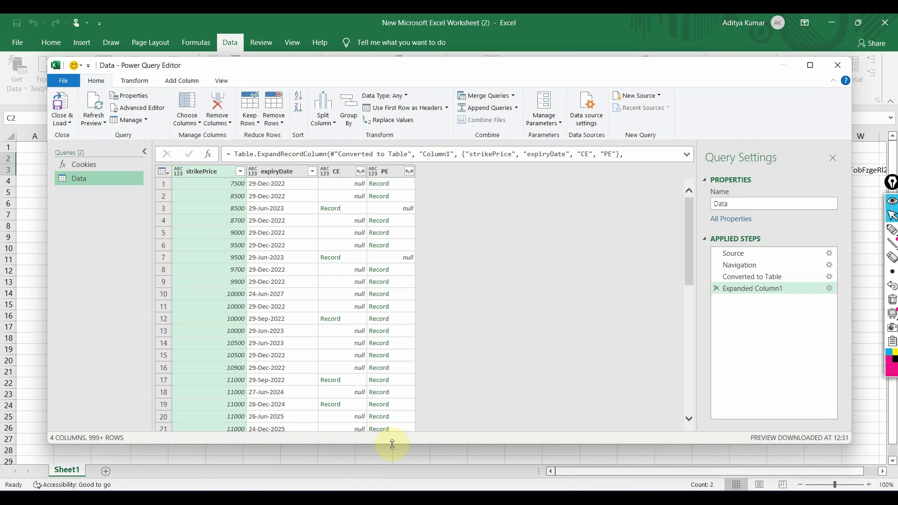
{"action": "left_click", "coordinate": [892, 230]}
{"action": "left_click", "coordinate": [892, 230]}
{"action": "left_click_drag", "start_coordinate": [365, 139], "coordinate": [414, 433]}
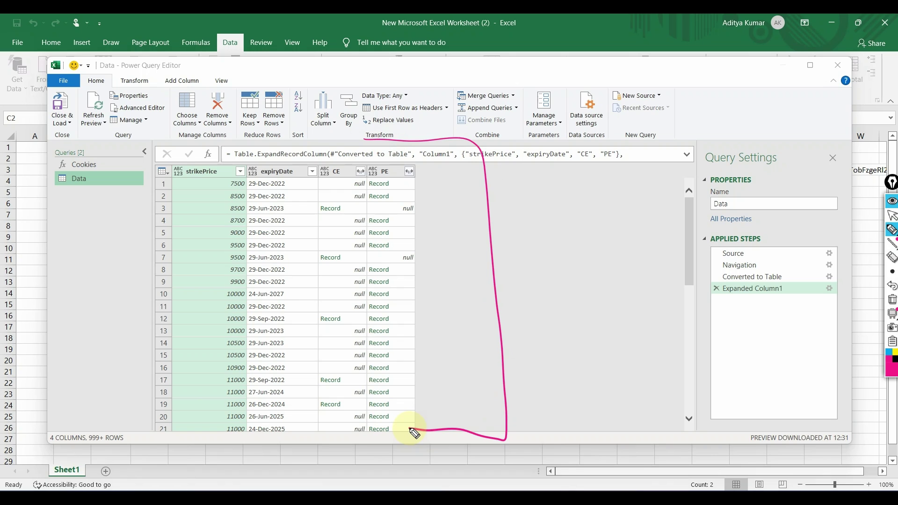
{"action": "left_click", "coordinate": [893, 299]}
{"action": "left_click", "coordinate": [892, 216]}
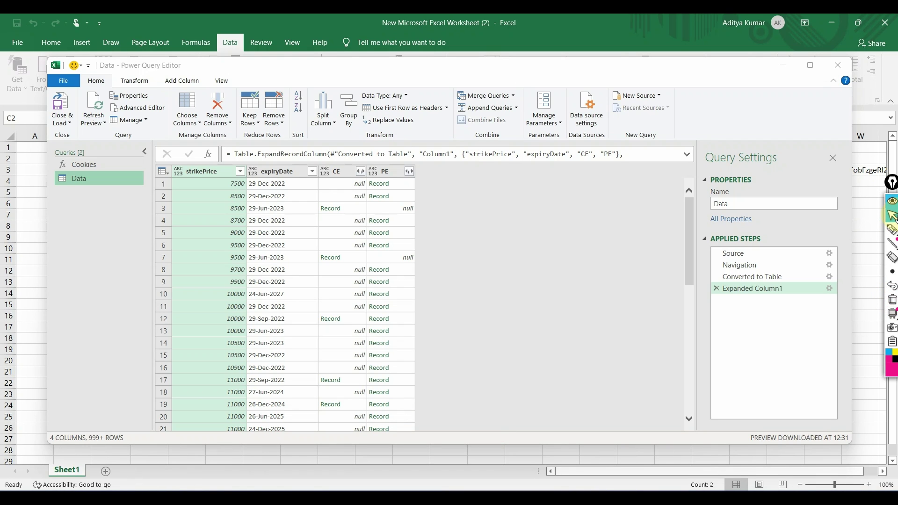
{"action": "left_click", "coordinate": [892, 232]}
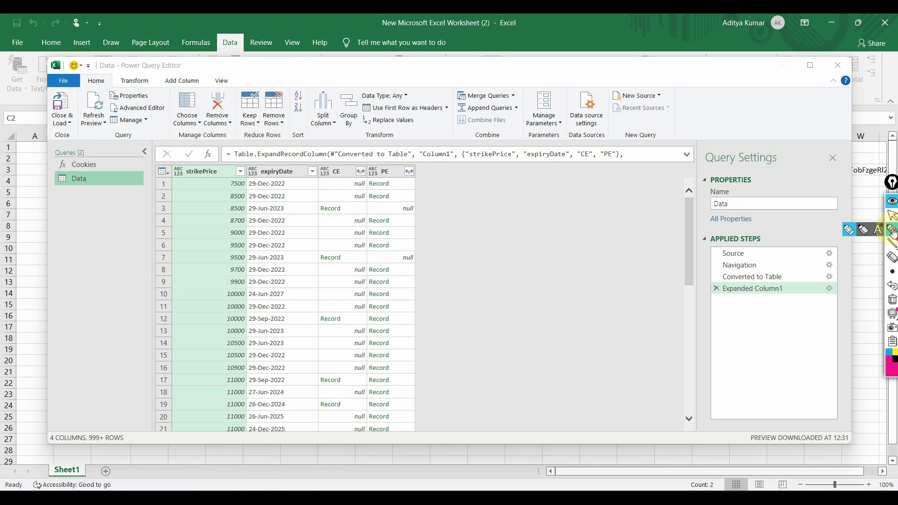
{"action": "left_click_drag", "start_coordinate": [317, 162], "coordinate": [311, 176]}
{"action": "mouse_move", "coordinate": [365, 164]}
{"action": "left_mouse_down"}
{"action": "mouse_move", "coordinate": [360, 174]}
{"action": "mouse_move", "coordinate": [408, 170]}
{"action": "left_mouse_up"}
{"action": "left_click_drag", "start_coordinate": [255, 158], "coordinate": [233, 187]}
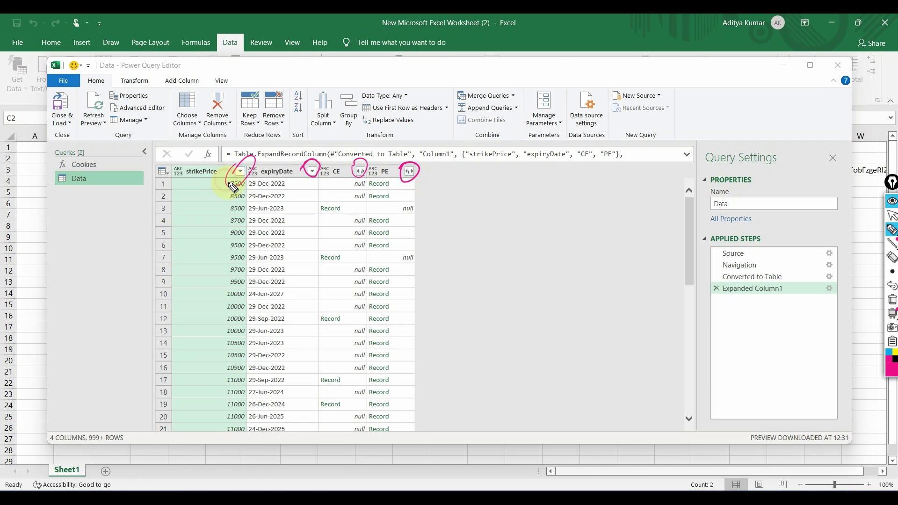
{"action": "left_click", "coordinate": [892, 300]}
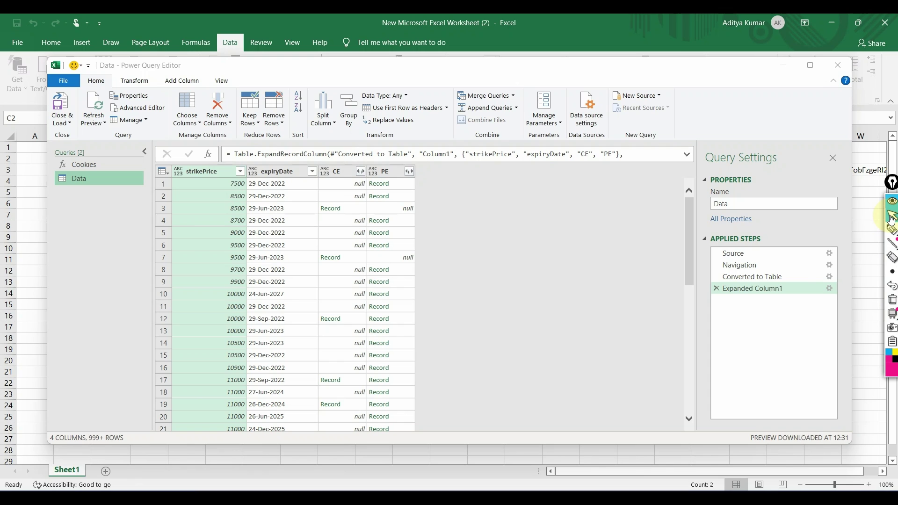
{"action": "left_click", "coordinate": [892, 218]}
Expand CE into just changeinOpenInterest, pchangeinOpenInterest and impliedVolatility, leaving the change field unticked.
{"action": "left_click", "coordinate": [359, 172]}
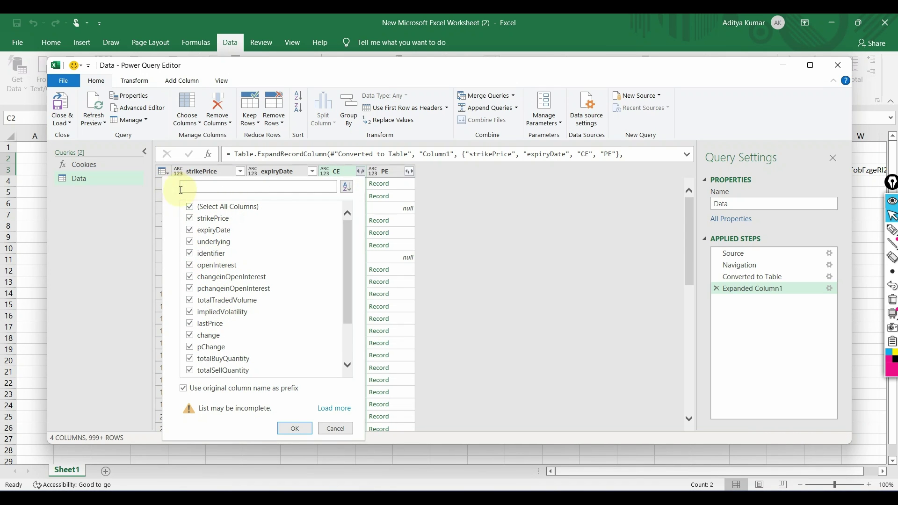
{"action": "left_click", "coordinate": [192, 211]}
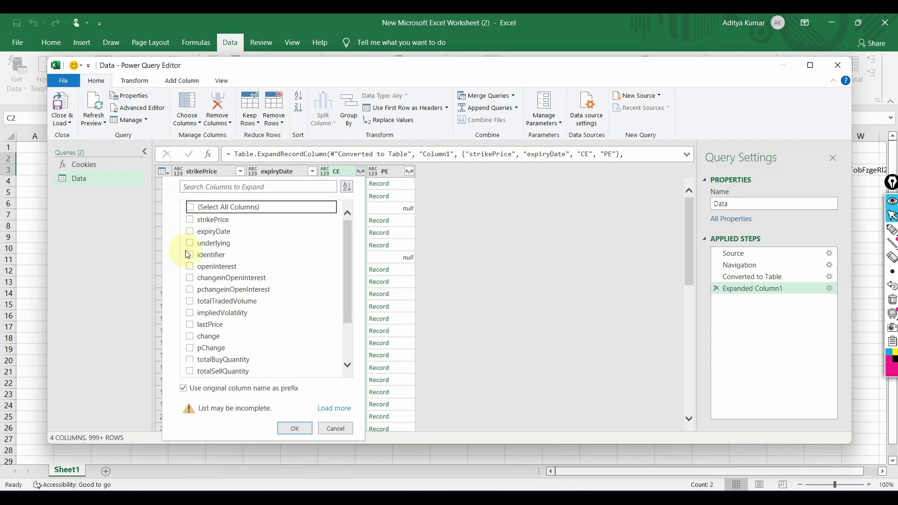
{"action": "left_click", "coordinate": [189, 279]}
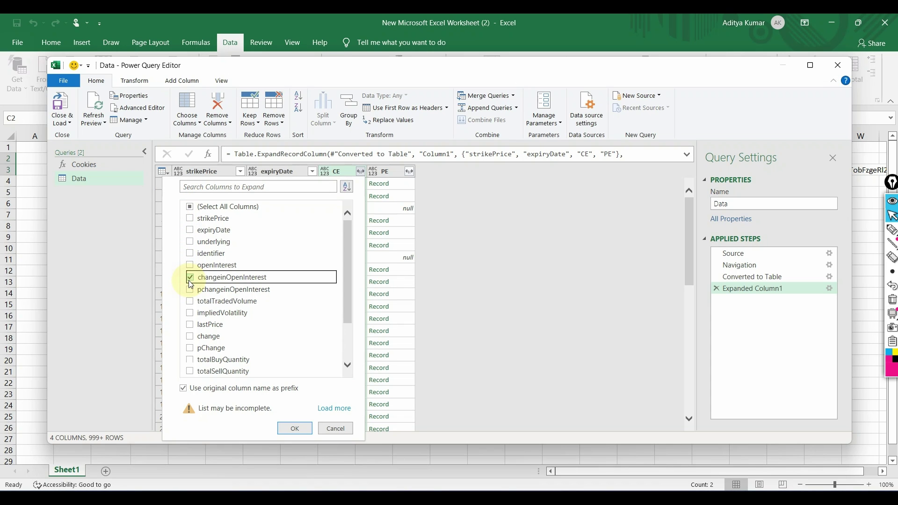
{"action": "left_click", "coordinate": [191, 290]}
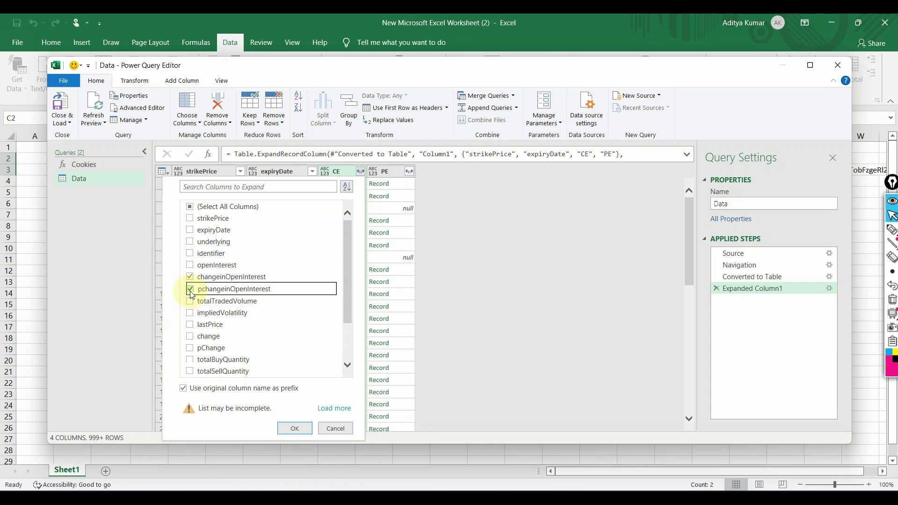
{"action": "left_click", "coordinate": [190, 337]}
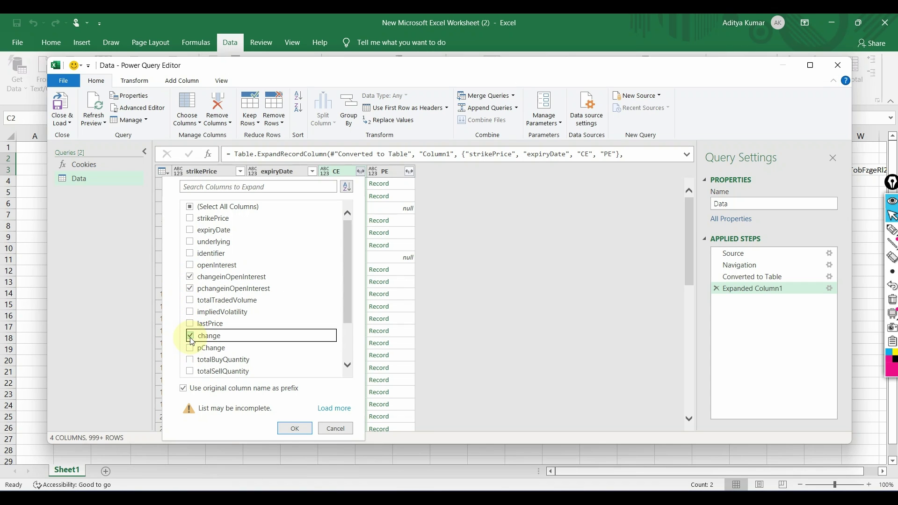
{"action": "left_click", "coordinate": [190, 312]}
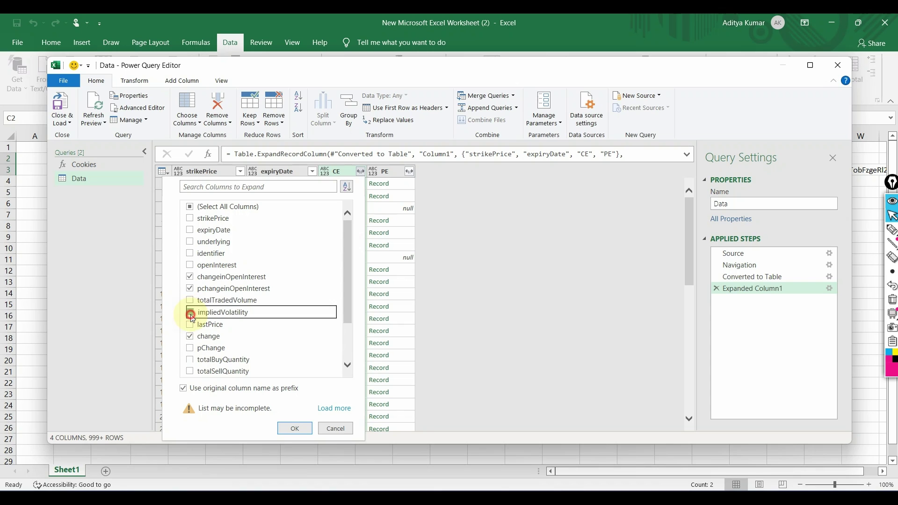
{"action": "left_click", "coordinate": [190, 336]}
{"action": "left_click", "coordinate": [191, 337]}
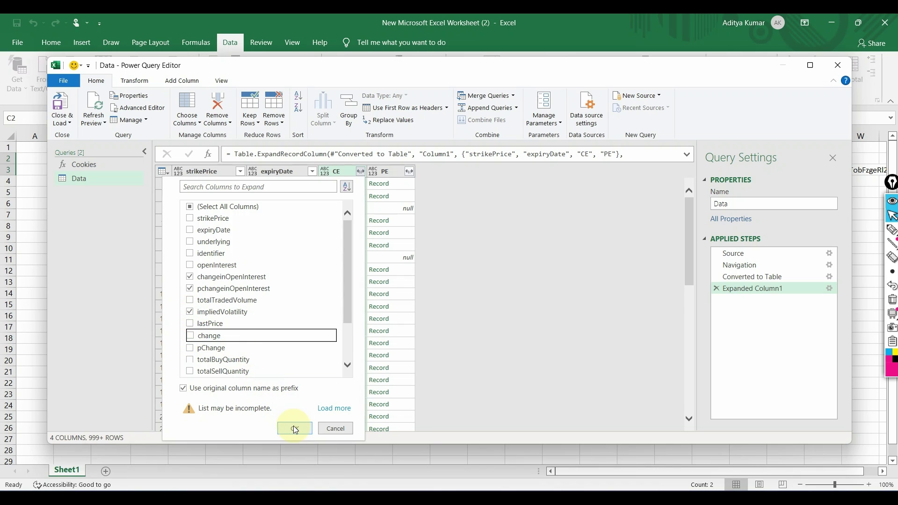
{"action": "left_click", "coordinate": [295, 429]}
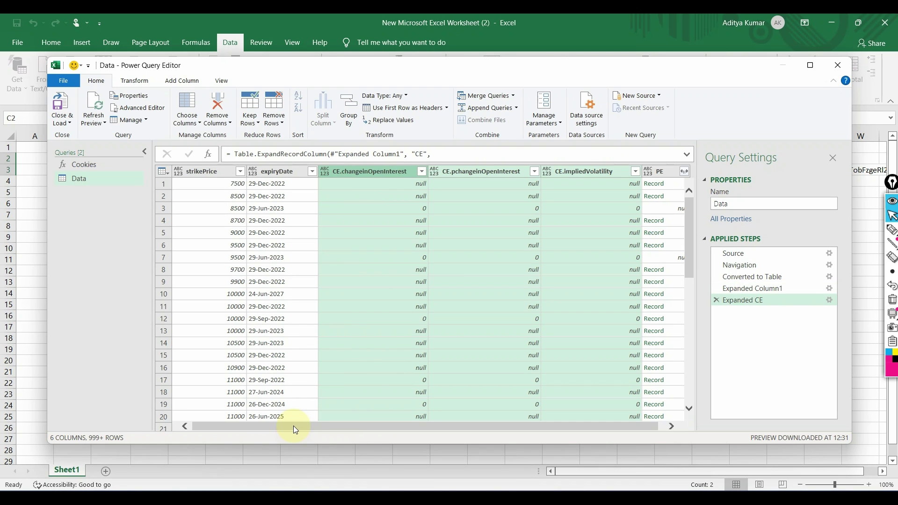
Mark up the new CE columns with on-screen ink, then bring up the PE field list.
{"action": "left_click", "coordinate": [892, 229]}
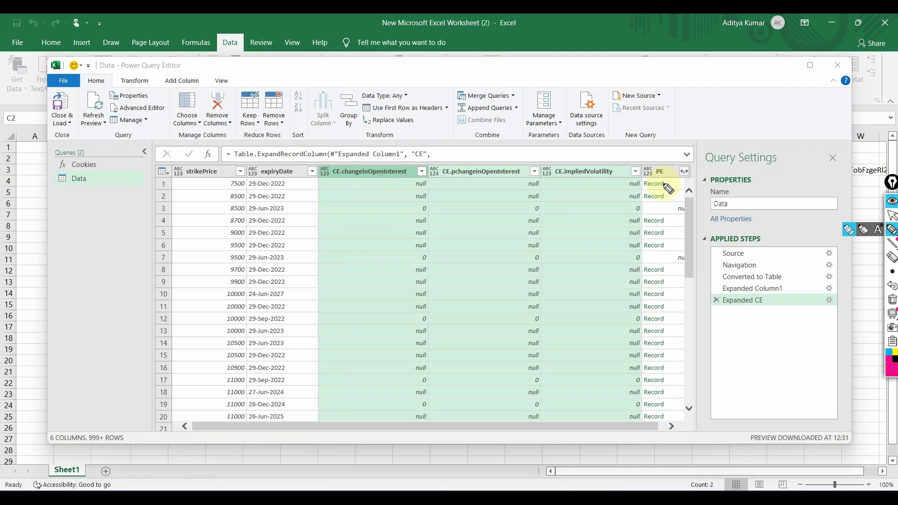
{"action": "mouse_move", "coordinate": [311, 172]}
{"action": "left_mouse_down"}
{"action": "mouse_move", "coordinate": [636, 187]}
{"action": "mouse_move", "coordinate": [320, 170]}
{"action": "mouse_move", "coordinate": [291, 184]}
{"action": "left_mouse_up"}
{"action": "left_click", "coordinate": [892, 299]}
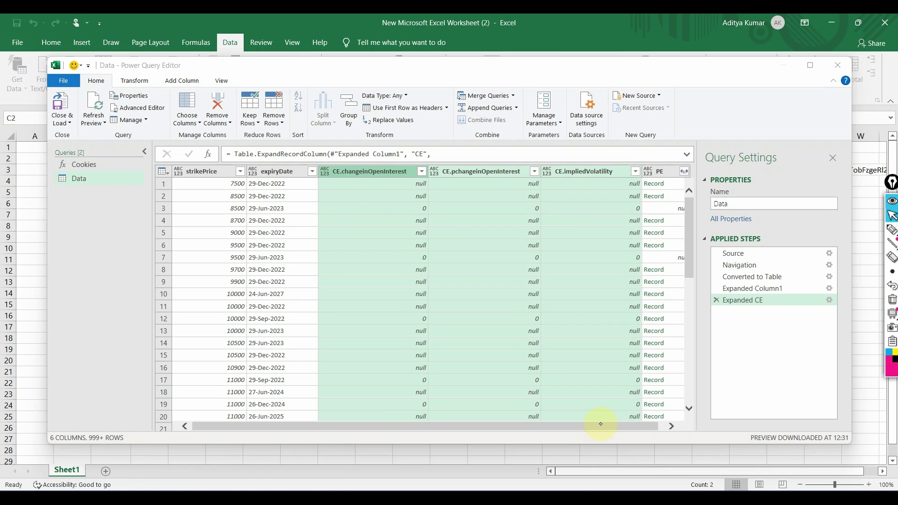
{"action": "left_click_drag", "start_coordinate": [599, 426], "coordinate": [605, 426]}
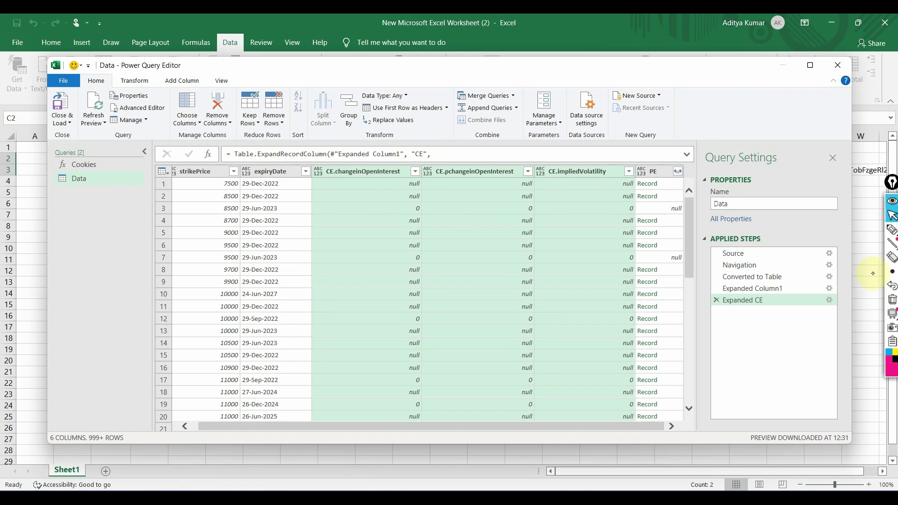
{"action": "left_click", "coordinate": [678, 174]}
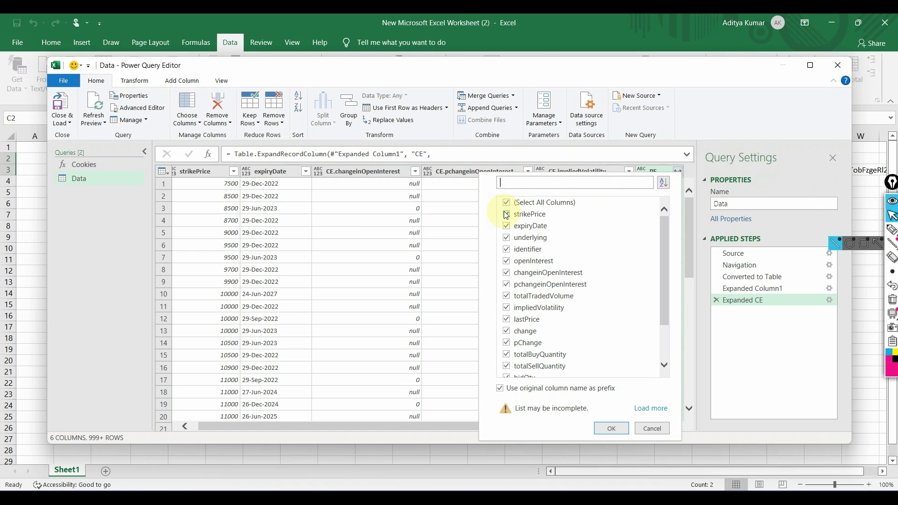
Expand PE into PE.changeinOpenInterest, PE.pchangeinOpenInterest and PE.impliedVolatility, giving the query 8 columns.
{"action": "left_click", "coordinate": [506, 202]}
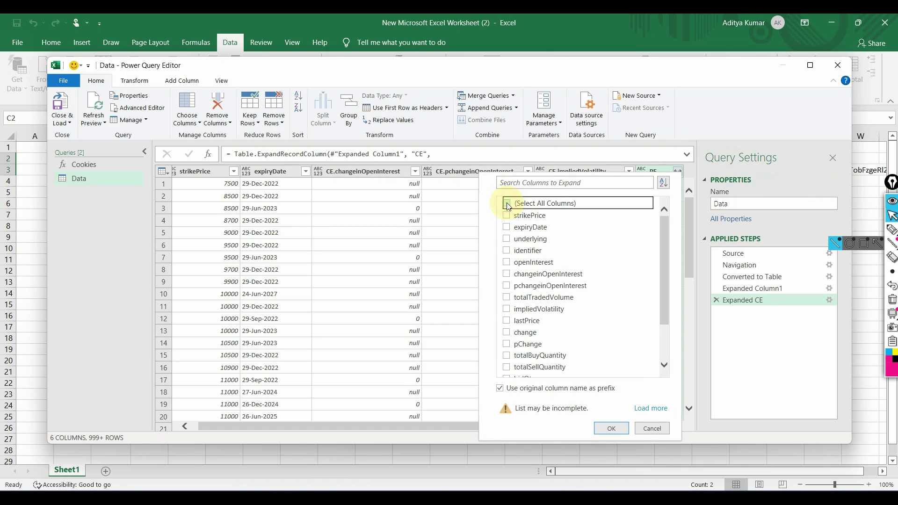
{"action": "left_click", "coordinate": [508, 274]}
{"action": "left_click", "coordinate": [507, 284]}
{"action": "left_click", "coordinate": [507, 308]}
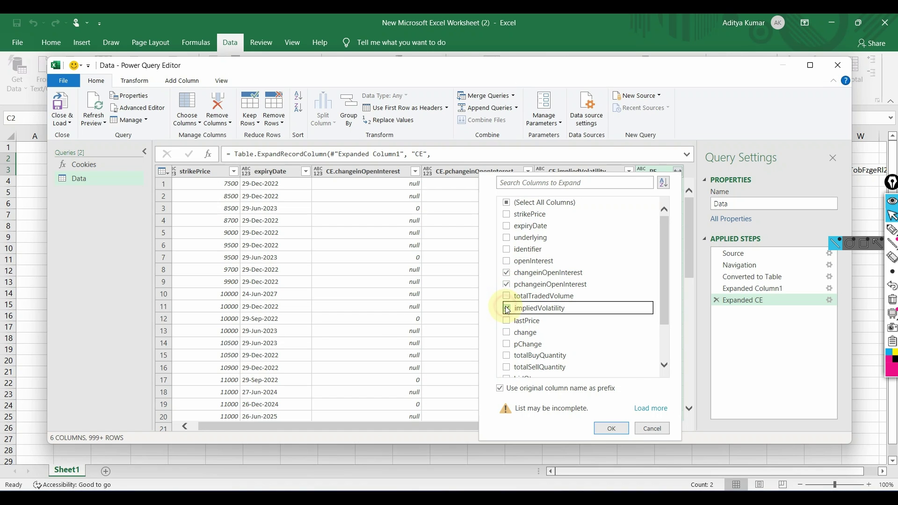
{"action": "left_click", "coordinate": [611, 428]}
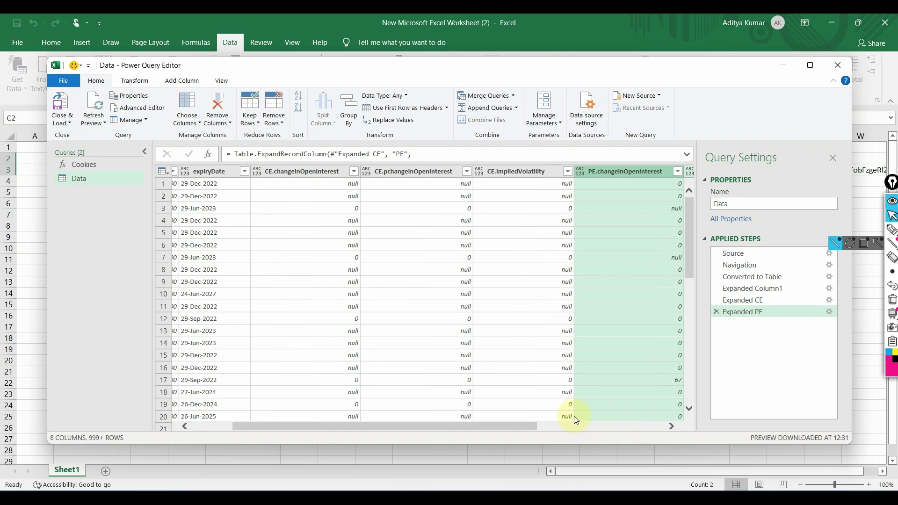
{"action": "left_click_drag", "start_coordinate": [523, 427], "coordinate": [706, 431]}
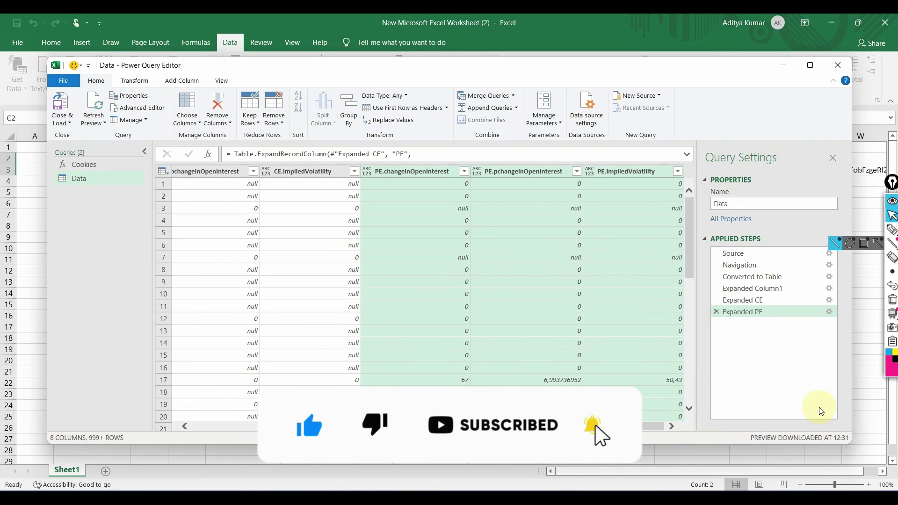
{"action": "left_click", "coordinate": [890, 230]}
{"action": "left_click_drag", "start_coordinate": [74, 81], "coordinate": [35, 112]}
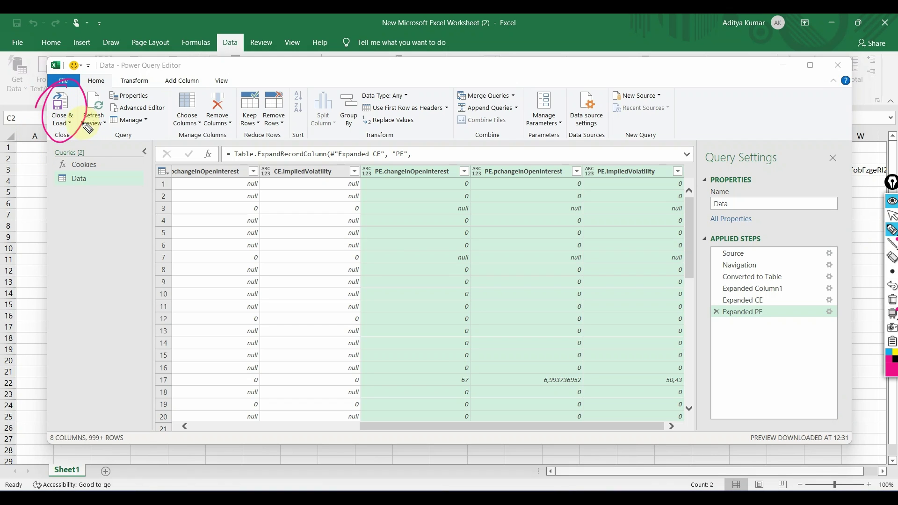
Close & Load the query so its results load into a new Data worksheet table.
{"action": "left_click", "coordinate": [892, 215]}
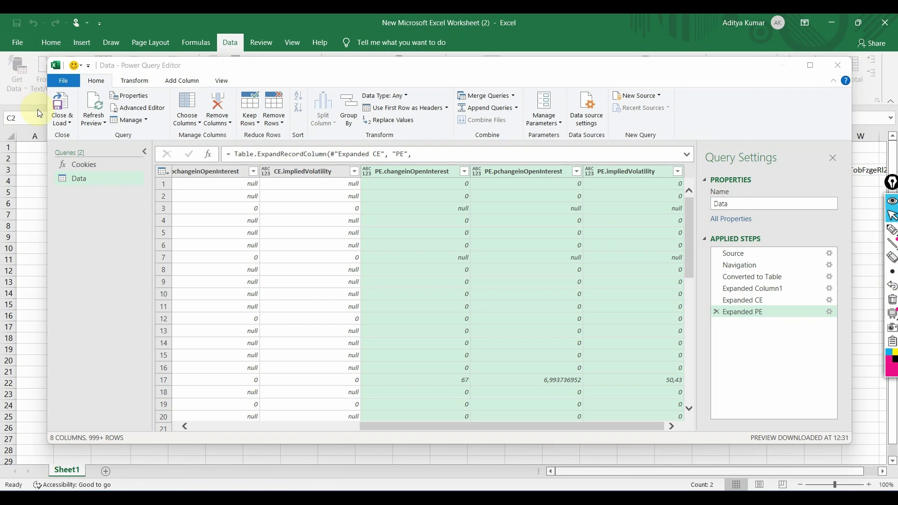
{"action": "left_click", "coordinate": [63, 104]}
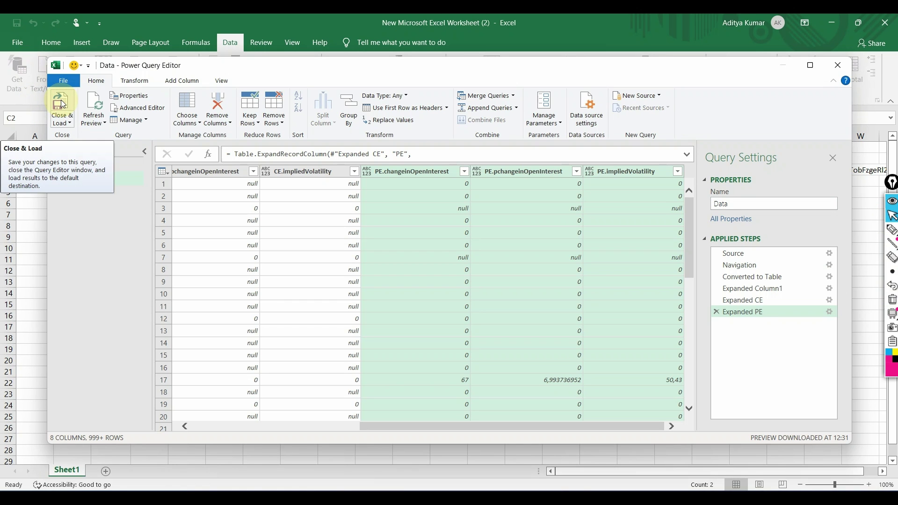
{"action": "left_click", "coordinate": [63, 104]}
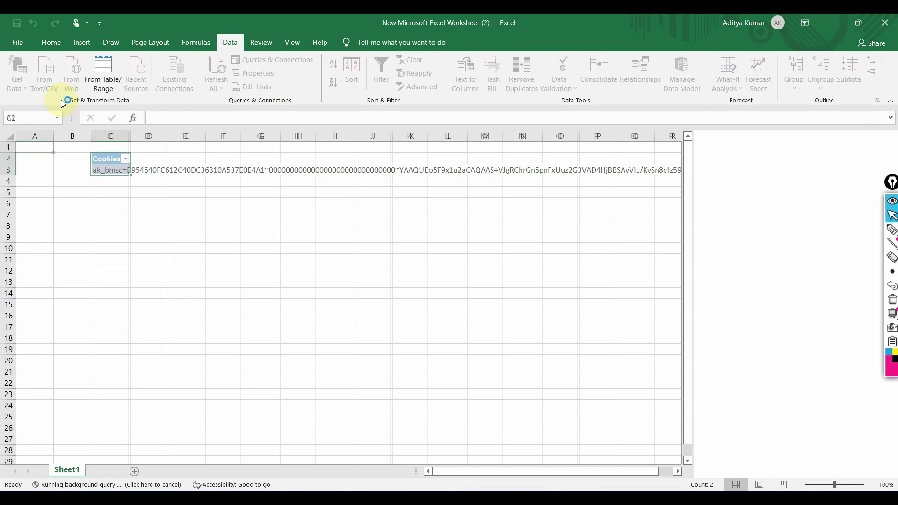
{"action": "left_click", "coordinate": [892, 230]}
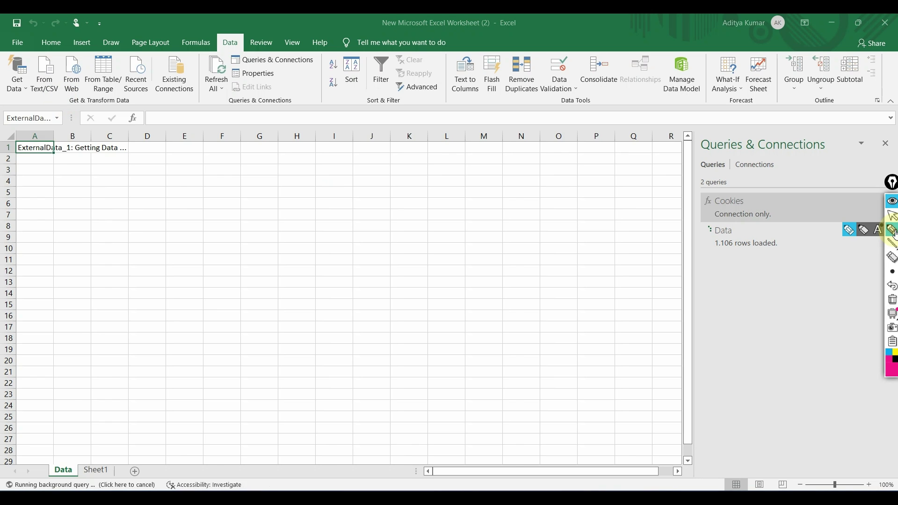
{"action": "left_click_drag", "start_coordinate": [156, 106], "coordinate": [232, 100]}
{"action": "left_click_drag", "start_coordinate": [321, 96], "coordinate": [451, 246]}
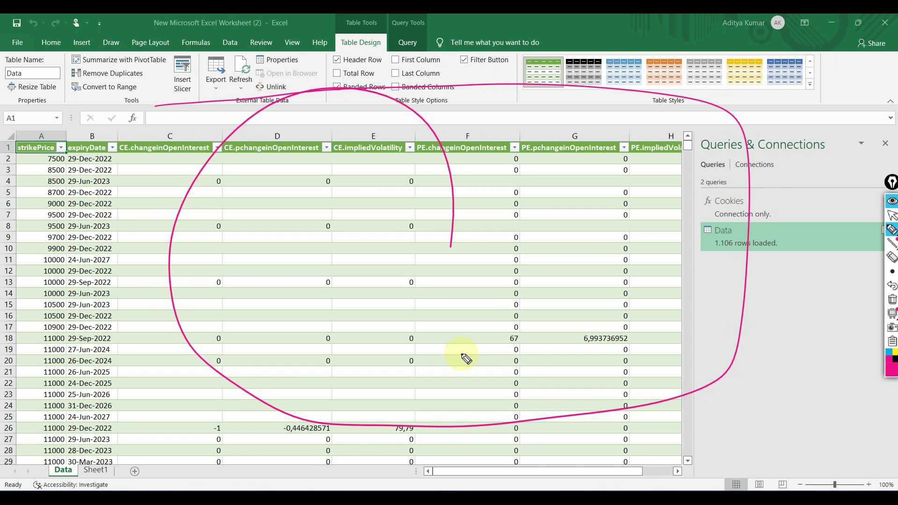
{"action": "left_click", "coordinate": [892, 299]}
{"action": "left_click_drag", "start_coordinate": [100, 259], "coordinate": [247, 130]}
{"action": "left_click_drag", "start_coordinate": [213, 275], "coordinate": [461, 108]}
Close the Queries & Connections pane and scroll through the loaded 1,106-row Data table.
{"action": "left_click", "coordinate": [892, 300]}
{"action": "left_click", "coordinate": [892, 216]}
{"action": "left_click", "coordinate": [892, 229]}
{"action": "left_click_drag", "start_coordinate": [886, 130], "coordinate": [878, 133]}
{"action": "left_click", "coordinate": [892, 217]}
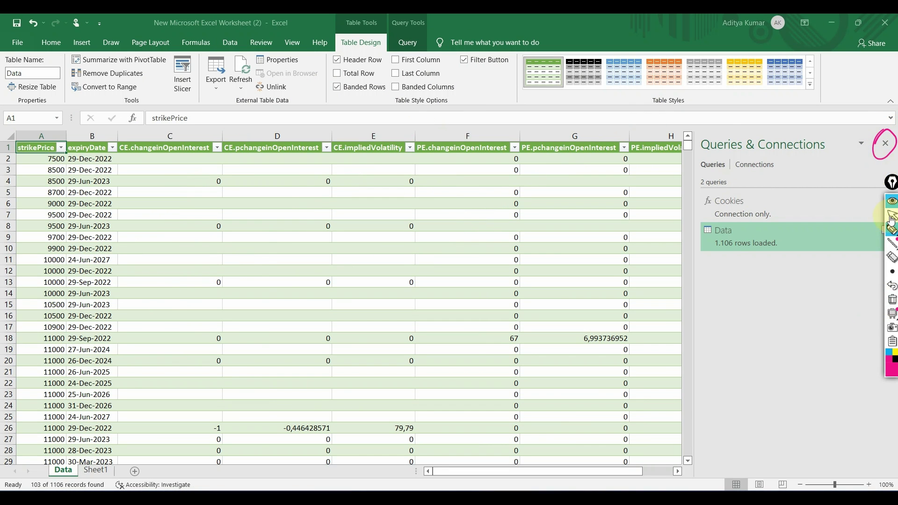
{"action": "left_click", "coordinate": [885, 143]}
{"action": "left_click", "coordinate": [892, 300]}
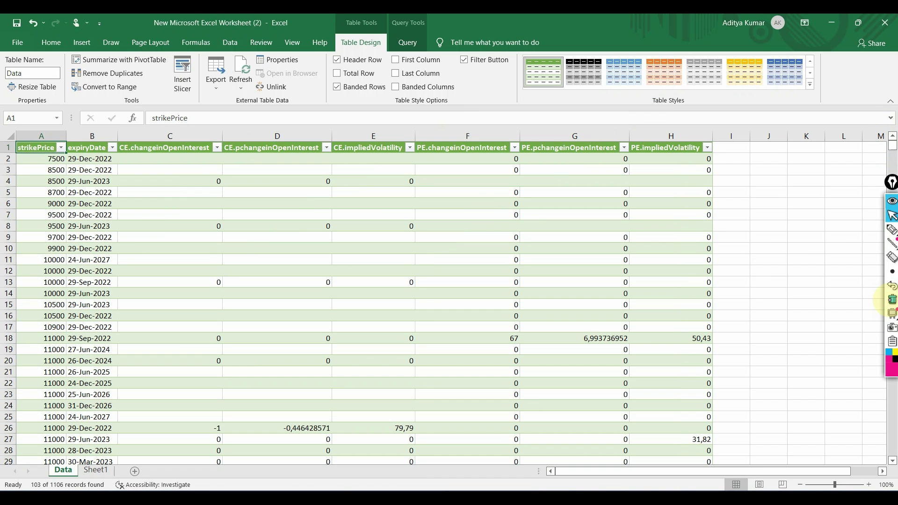
{"action": "scroll", "coordinate": [892, 301], "scroll_direction": "down", "scroll_amount": 8}
{"action": "scroll", "coordinate": [892, 300], "scroll_direction": "down", "scroll_amount": 20}
{"action": "scroll", "coordinate": [892, 301], "scroll_direction": "up", "scroll_amount": 8}
{"action": "scroll", "coordinate": [892, 301], "scroll_direction": "up", "scroll_amount": 18}
{"action": "scroll", "coordinate": [892, 301], "scroll_direction": "up", "scroll_amount": 3}
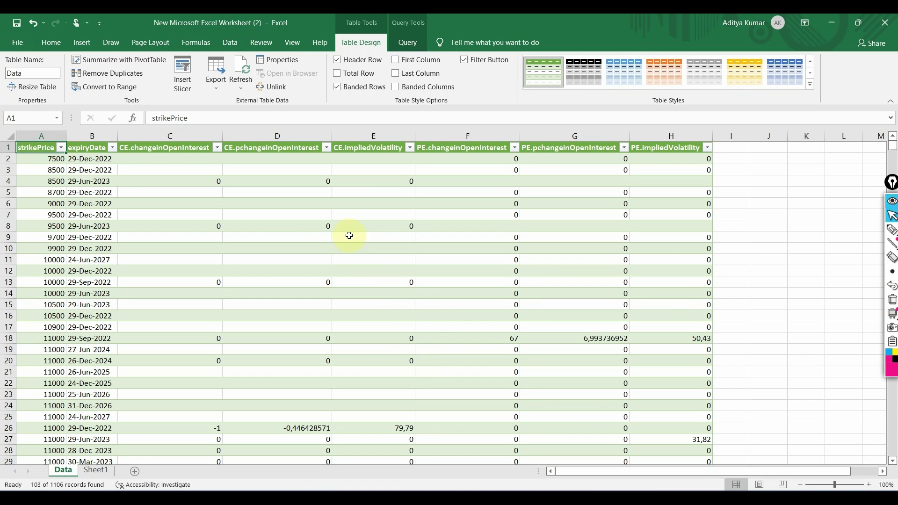
{"action": "left_click", "coordinate": [113, 149]}
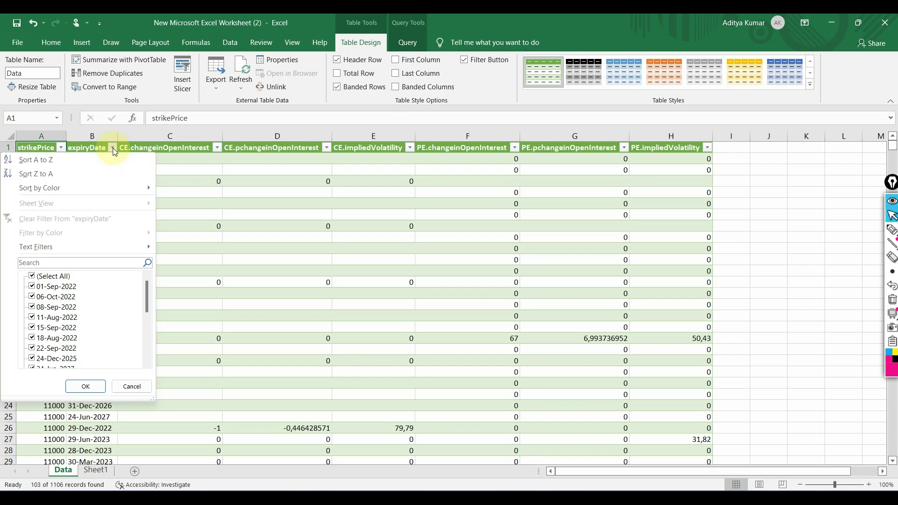
{"action": "left_click", "coordinate": [33, 277]}
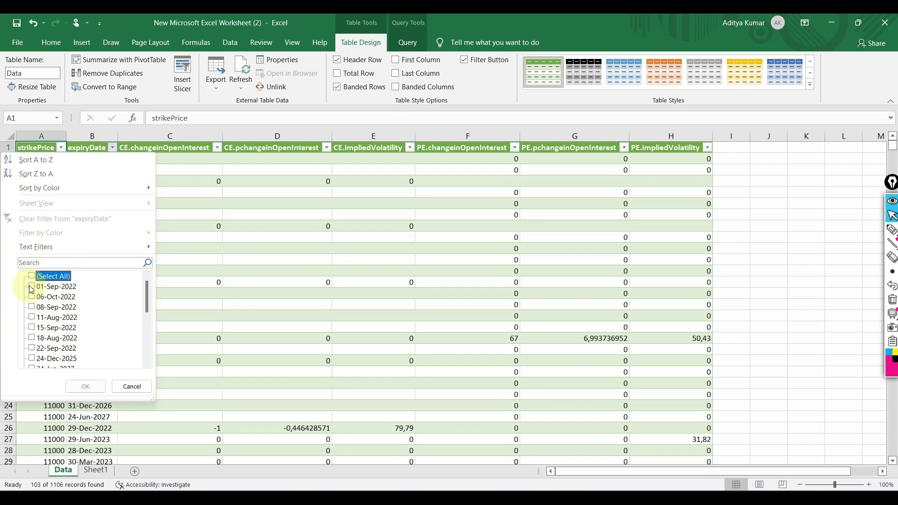
{"action": "left_click", "coordinate": [37, 318]}
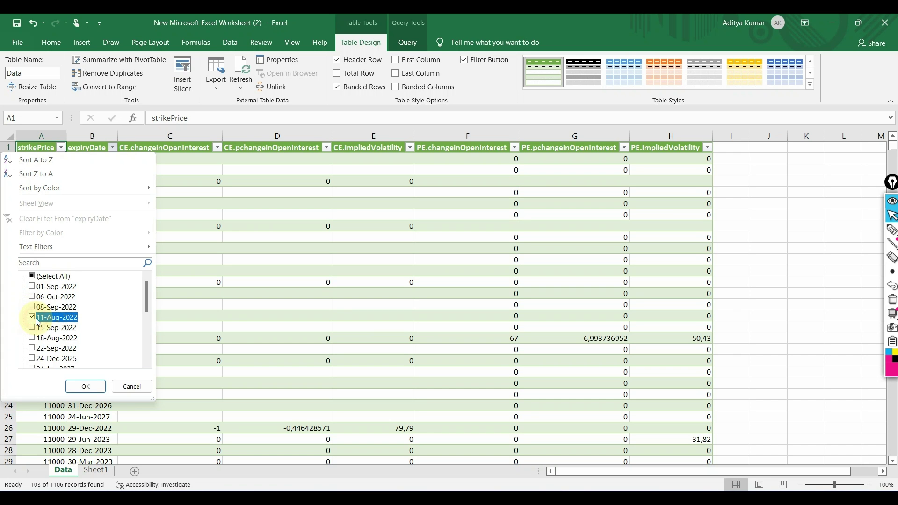
{"action": "left_click", "coordinate": [86, 386]}
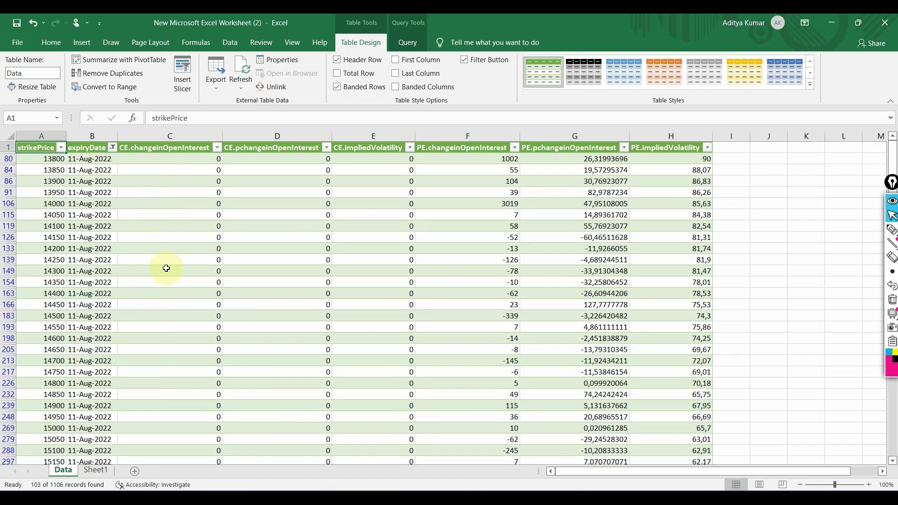
{"action": "left_click", "coordinate": [97, 211]}
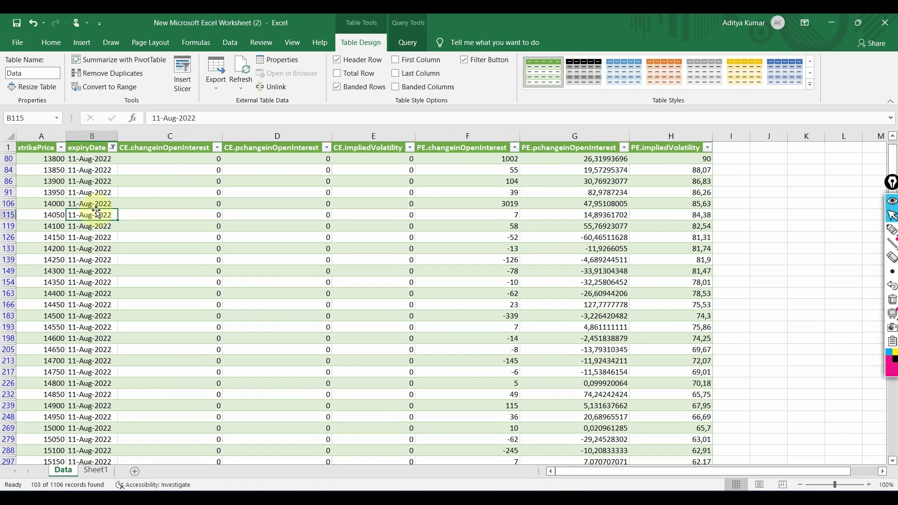
{"action": "key", "text": "Up"}
{"action": "key", "text": "Up"}
{"action": "key", "text": "Up"}
{"action": "key", "text": "Up"}
{"action": "key", "text": "Up"}
{"action": "key", "text": "Up"}
{"action": "key", "text": "Down"}
{"action": "key", "text": "Down"}
{"action": "key", "text": "Down"}
{"action": "key", "text": "Down"}
{"action": "key", "text": "Down"}
{"action": "key", "text": "Down"}
{"action": "key", "text": "Down"}
{"action": "key", "text": "Down"}
{"action": "key", "text": "Down"}
{"action": "key", "text": "Down"}
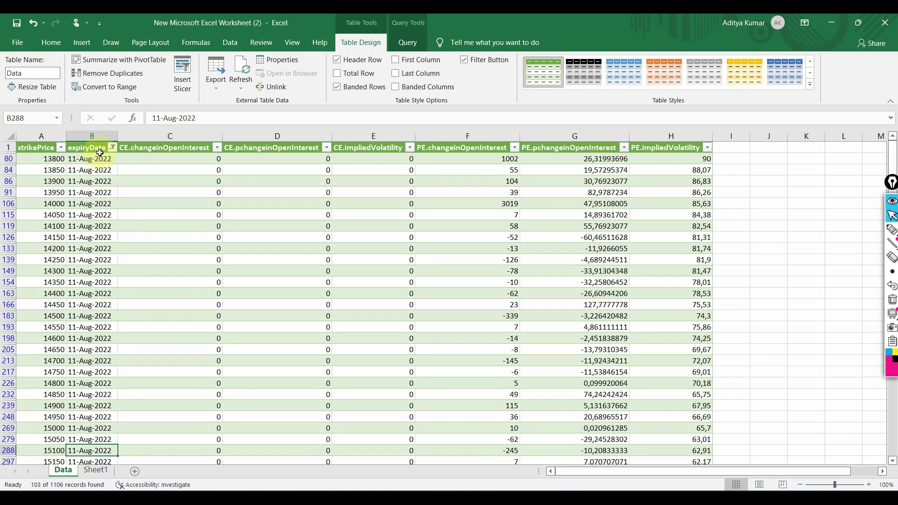
{"action": "key", "text": "Down"}
{"action": "key", "text": "Down"}
{"action": "key", "text": "Down"}
{"action": "key", "text": "Down"}
{"action": "key", "text": "Down"}
{"action": "key", "text": "Down"}
{"action": "key", "text": "Up"}
{"action": "key", "text": "Up"}
{"action": "key", "text": "Up"}
{"action": "key", "text": "Up"}
{"action": "key", "text": "Up"}
{"action": "key", "text": "Up"}
{"action": "key", "text": "Up"}
{"action": "key", "text": "Up"}
{"action": "key", "text": "Up"}
{"action": "key", "text": "Up"}
{"action": "key", "text": "Up"}
{"action": "key", "text": "Up"}
{"action": "key", "text": "Up"}
{"action": "key", "text": "Up"}
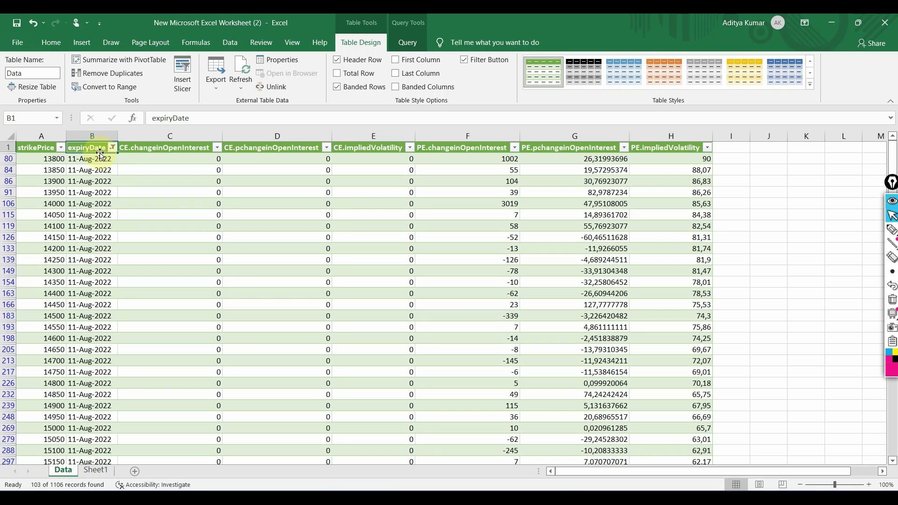
{"action": "left_click", "coordinate": [892, 231]}
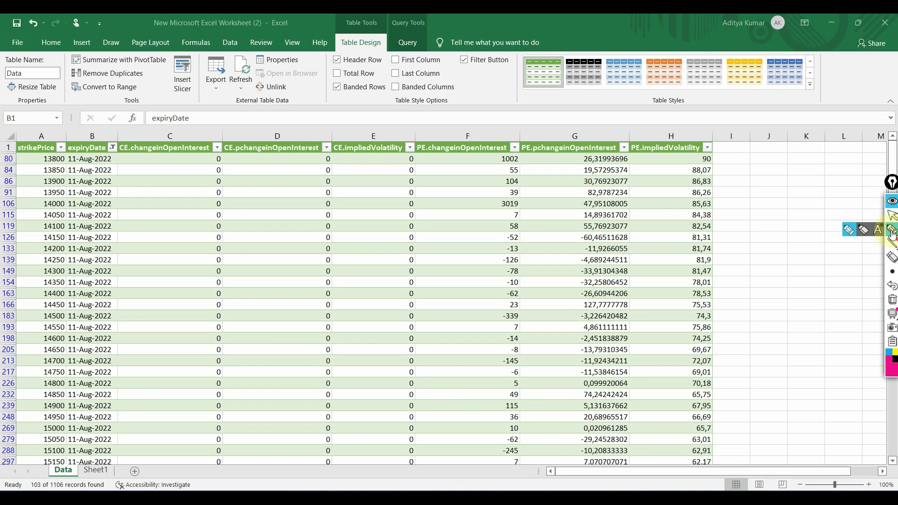
{"action": "left_click_drag", "start_coordinate": [806, 163], "coordinate": [732, 238]}
{"action": "left_click_drag", "start_coordinate": [726, 204], "coordinate": [771, 243]}
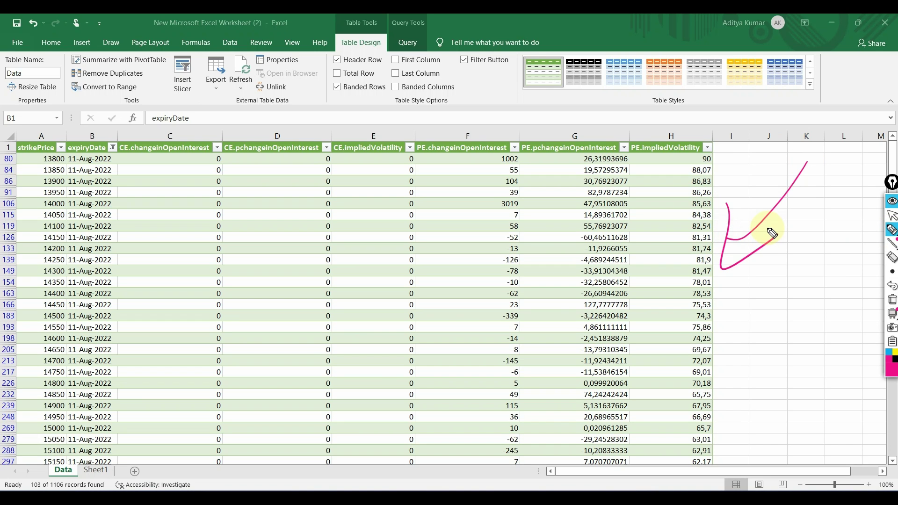
{"action": "left_click", "coordinate": [892, 300]}
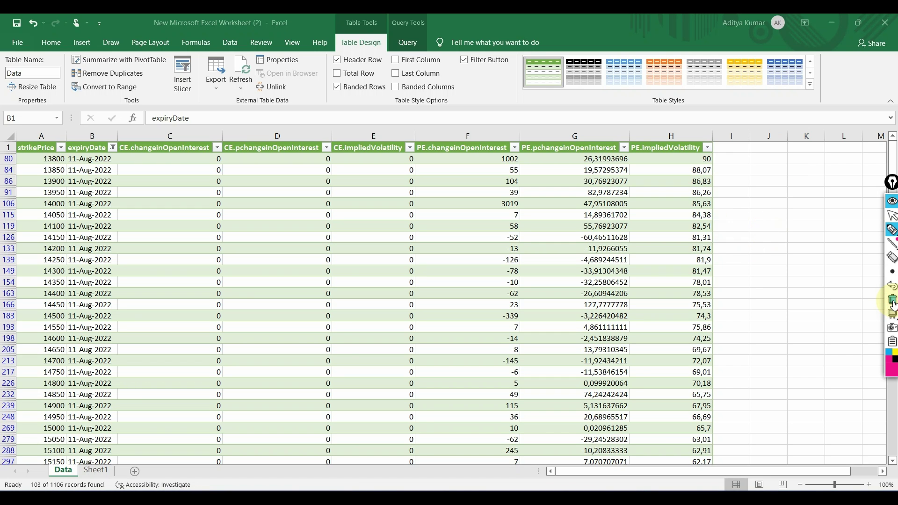
{"action": "left_click", "coordinate": [892, 217]}
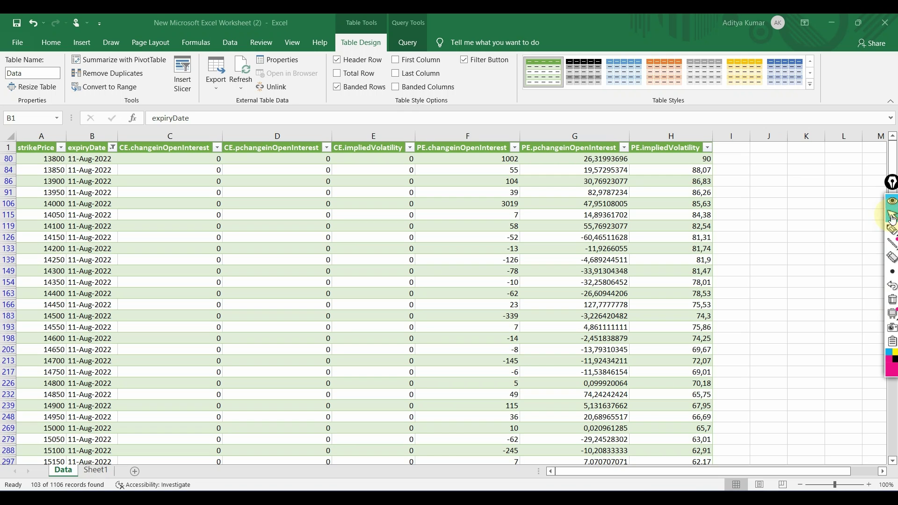
Refresh all connections and set the Data query's connection to refresh every 1 minute.
{"action": "left_click", "coordinate": [227, 41]}
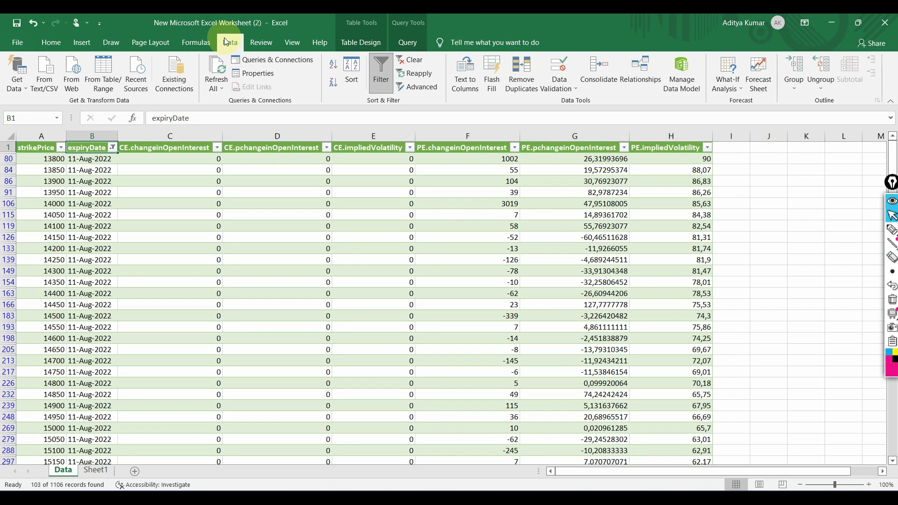
{"action": "left_click", "coordinate": [224, 75]}
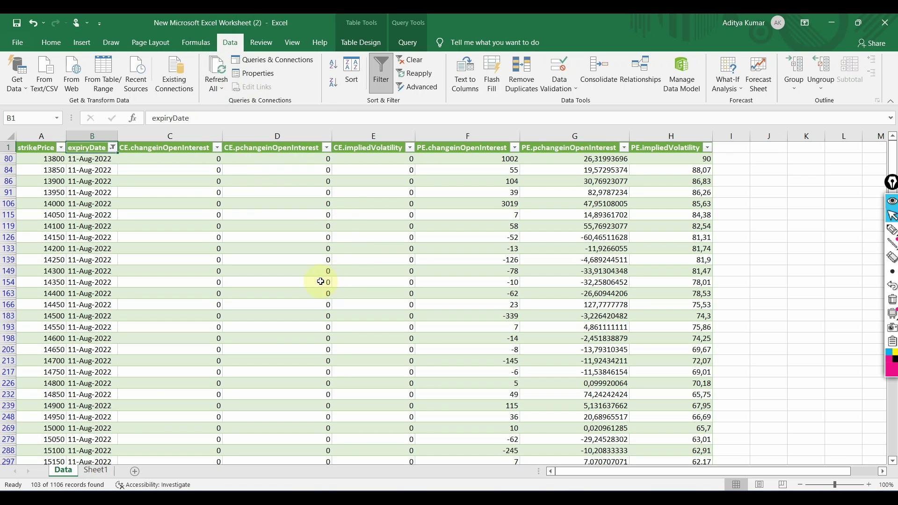
{"action": "left_click", "coordinate": [220, 88]}
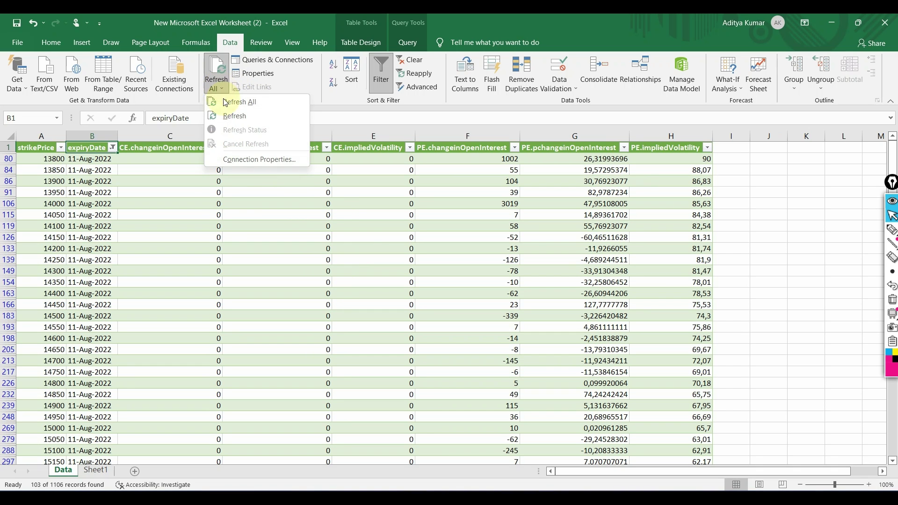
{"action": "left_click", "coordinate": [257, 162]}
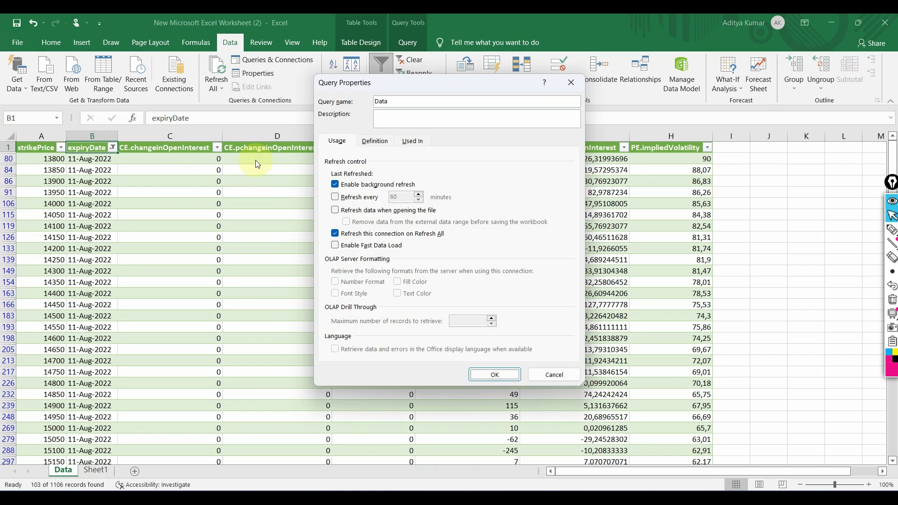
{"action": "left_click", "coordinate": [346, 199]}
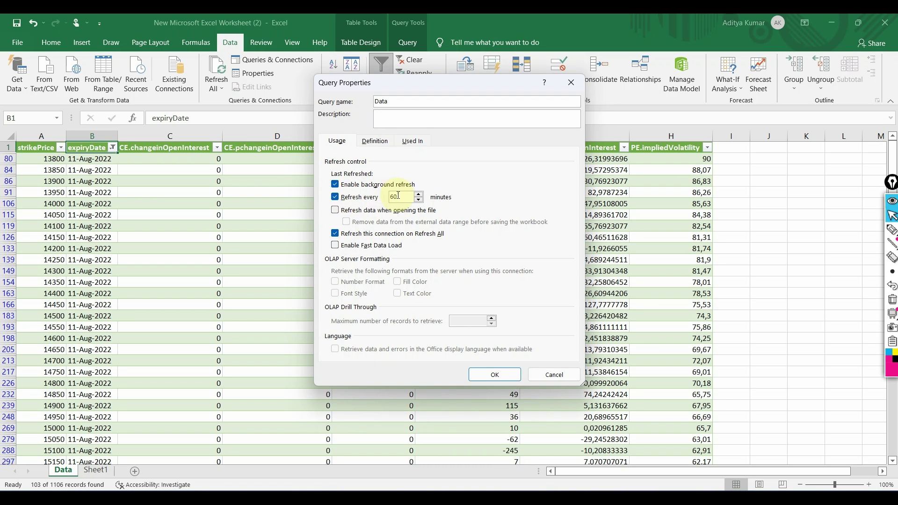
{"action": "key", "text": "Delete"}
{"action": "key", "text": "Delete"}
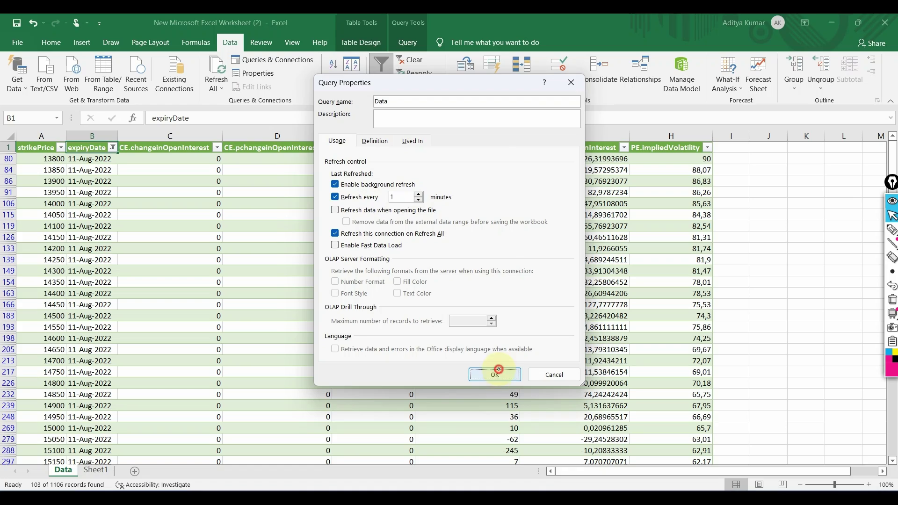
{"action": "left_click", "coordinate": [497, 373]}
Highlight the refreshed table with temporary ink annotations, then save the workbook.
{"action": "key", "text": "super+shift+s"}
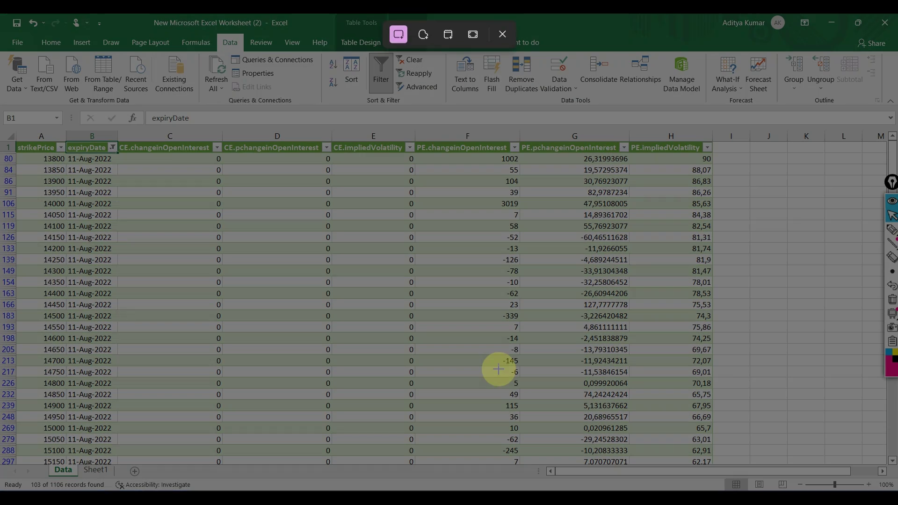
{"action": "key", "text": "Escape"}
{"action": "left_click", "coordinate": [892, 229]}
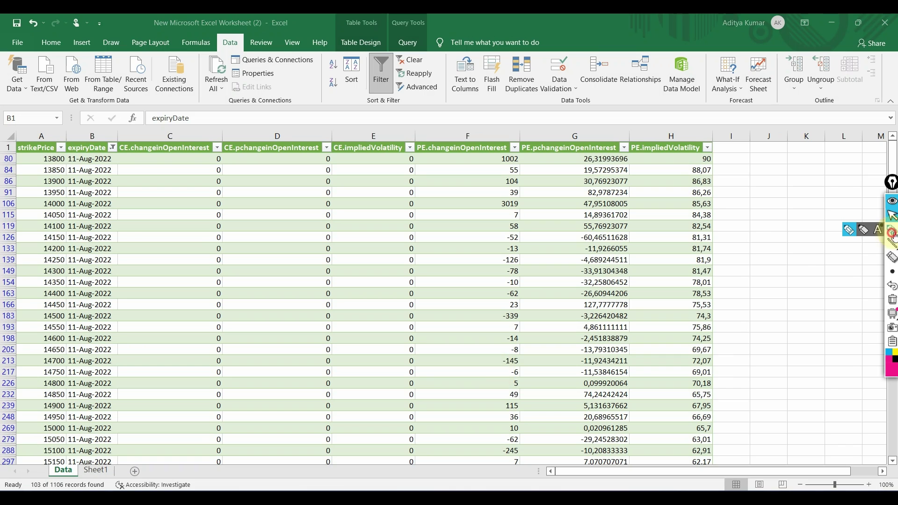
{"action": "mouse_move", "coordinate": [736, 167]}
{"action": "left_mouse_down"}
{"action": "mouse_move", "coordinate": [788, 270]}
{"action": "mouse_move", "coordinate": [756, 282]}
{"action": "left_mouse_up"}
{"action": "left_click_drag", "start_coordinate": [736, 239], "coordinate": [711, 271]}
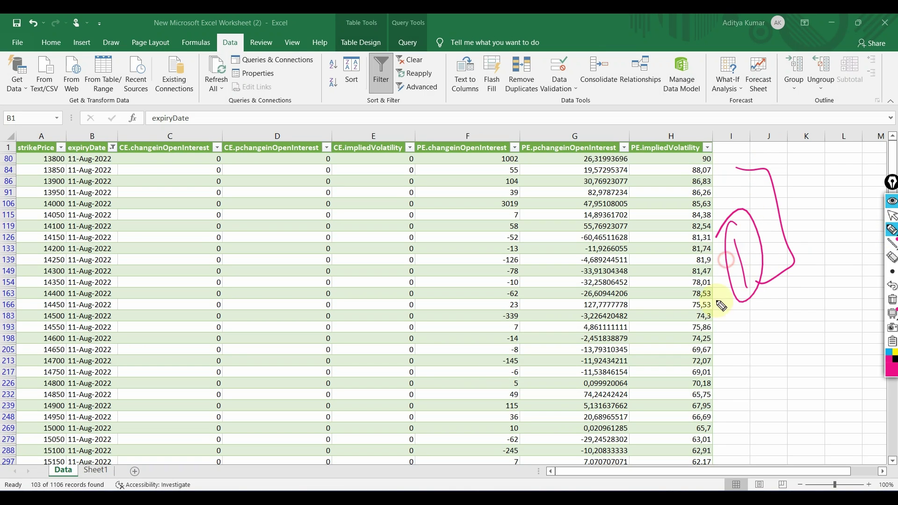
{"action": "left_click_drag", "start_coordinate": [718, 358], "coordinate": [804, 278]}
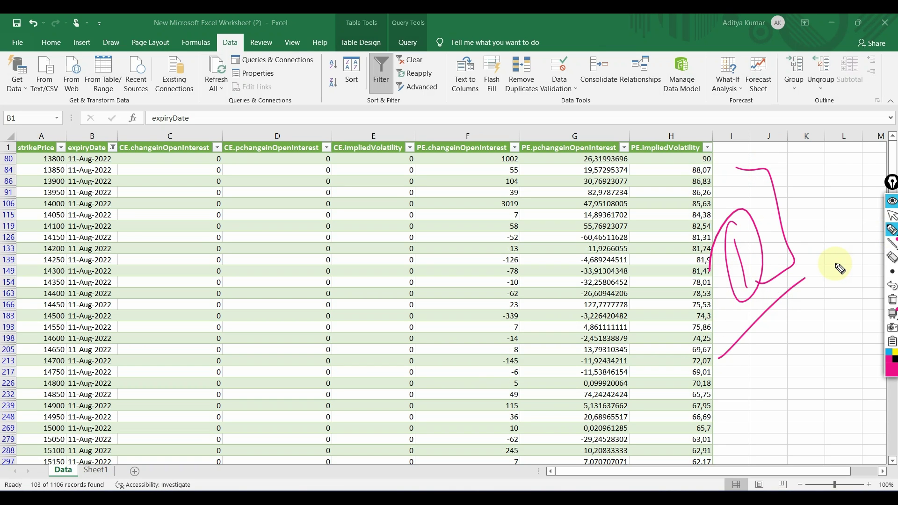
{"action": "left_click", "coordinate": [892, 300]}
{"action": "left_click", "coordinate": [892, 216]}
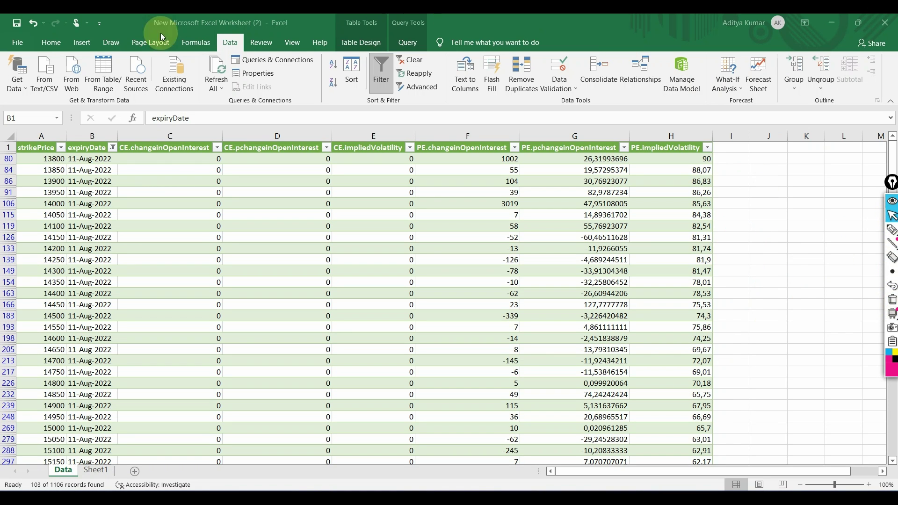
{"action": "left_click", "coordinate": [16, 23]}
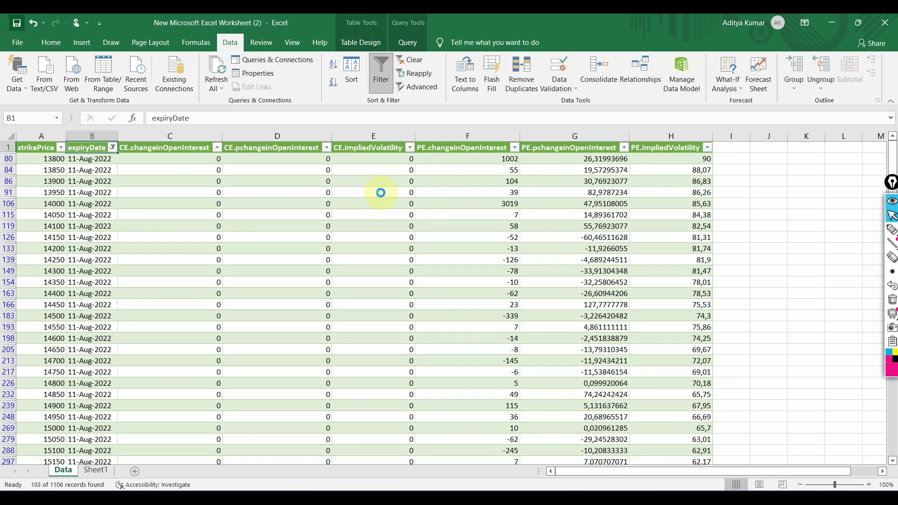
Circle the PE percent-change-in-OI values in column G, then clear the ink.
{"action": "left_click", "coordinate": [892, 229]}
{"action": "mouse_move", "coordinate": [618, 218]}
{"action": "left_mouse_down"}
{"action": "mouse_move", "coordinate": [617, 322]}
{"action": "mouse_move", "coordinate": [595, 305]}
{"action": "left_mouse_up"}
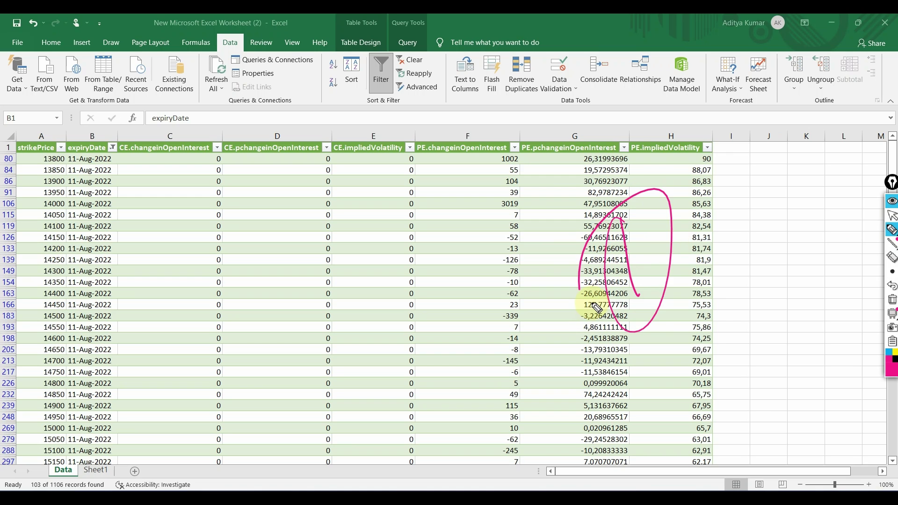
{"action": "left_click_drag", "start_coordinate": [407, 435], "coordinate": [510, 358]}
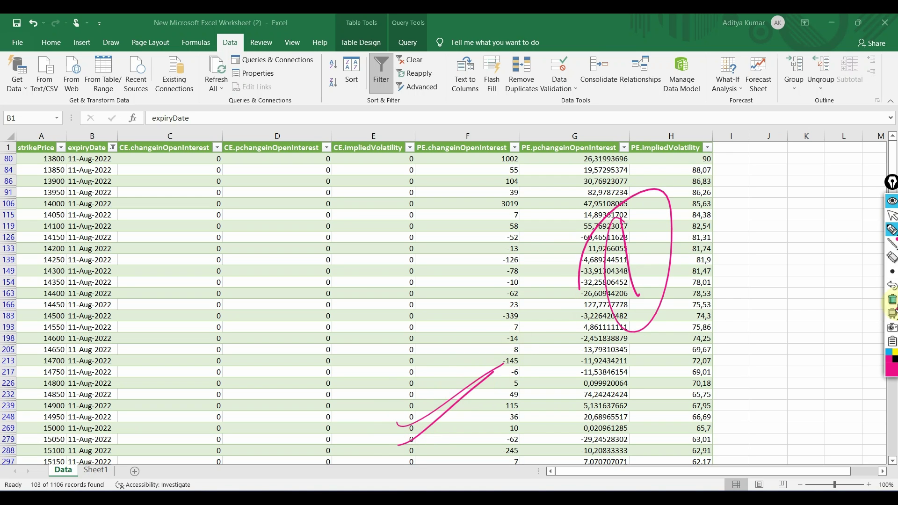
{"action": "left_click", "coordinate": [892, 300]}
{"action": "left_click", "coordinate": [892, 216]}
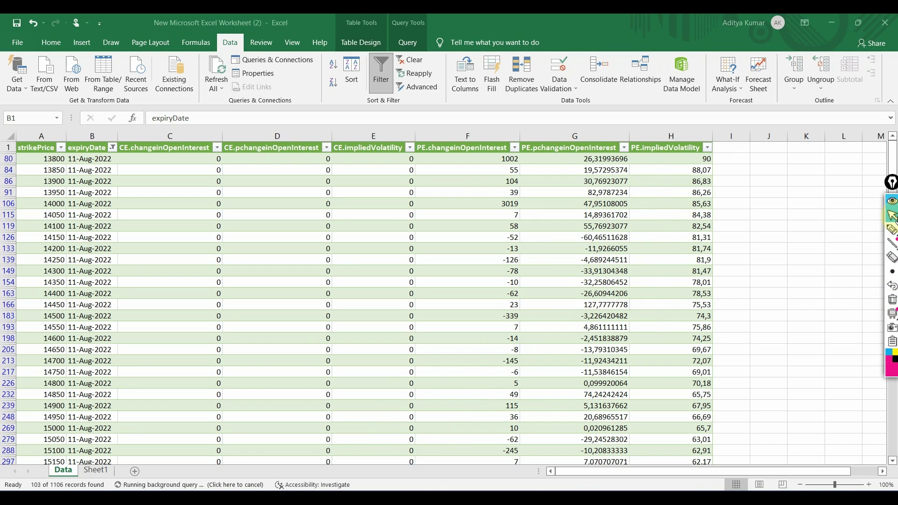
{"action": "left_click", "coordinate": [892, 216]}
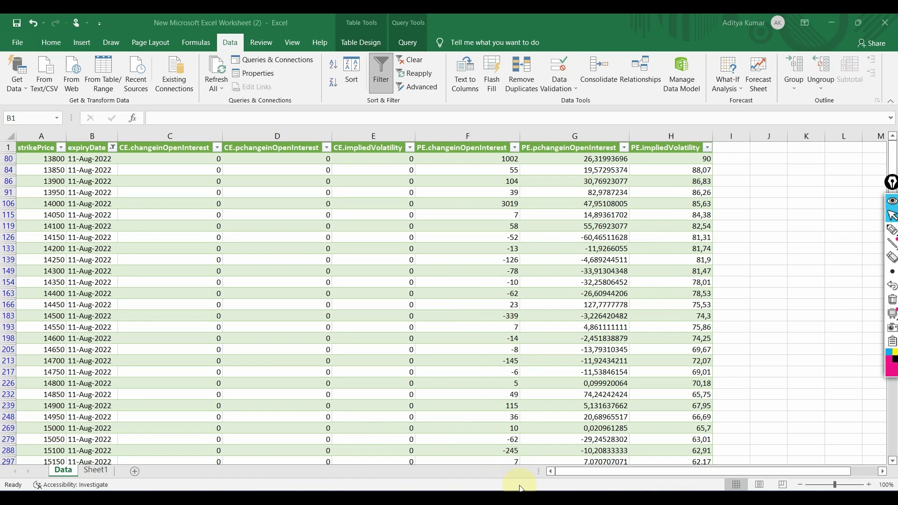
In the chart workbook, circle the sheet tabs, CE/PE OI totals and the CE versus PE chart.
{"action": "left_click", "coordinate": [519, 449]}
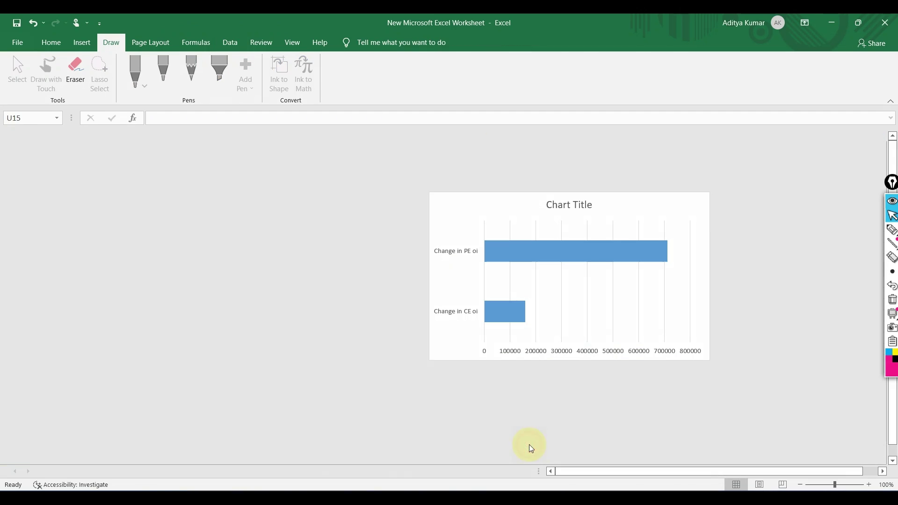
{"action": "left_click", "coordinate": [892, 229]}
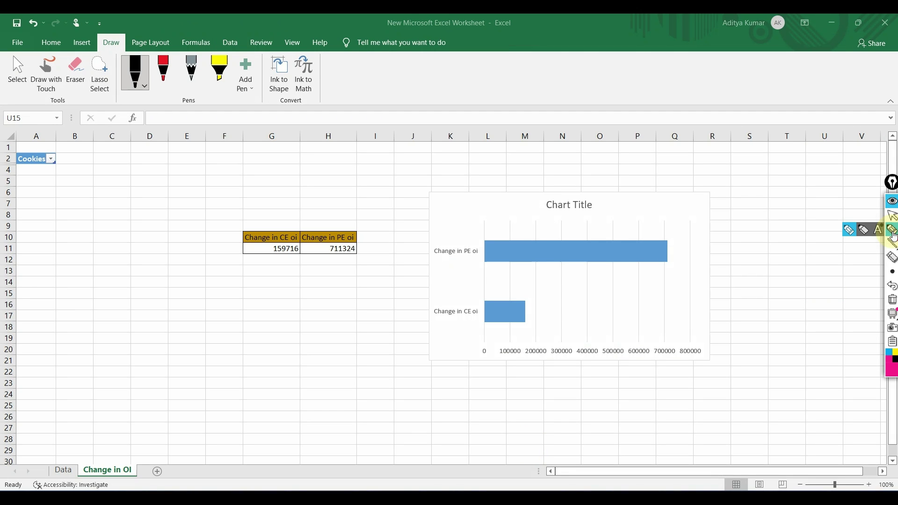
{"action": "left_click_drag", "start_coordinate": [71, 482], "coordinate": [63, 484]}
{"action": "left_click_drag", "start_coordinate": [114, 467], "coordinate": [140, 463]}
{"action": "left_click_drag", "start_coordinate": [249, 265], "coordinate": [460, 301]}
{"action": "left_click_drag", "start_coordinate": [507, 286], "coordinate": [502, 173]}
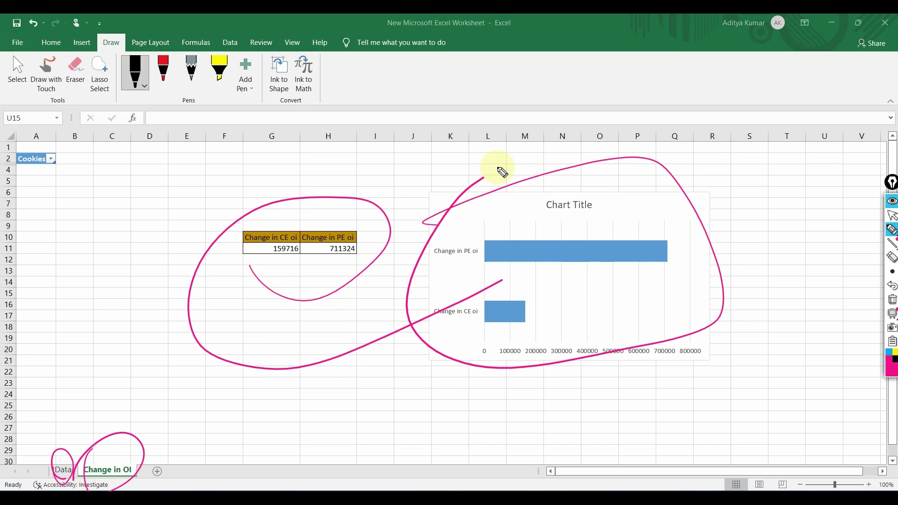
Clear the ink and minimise both the chart and option-chain data workbooks.
{"action": "left_click", "coordinate": [891, 299]}
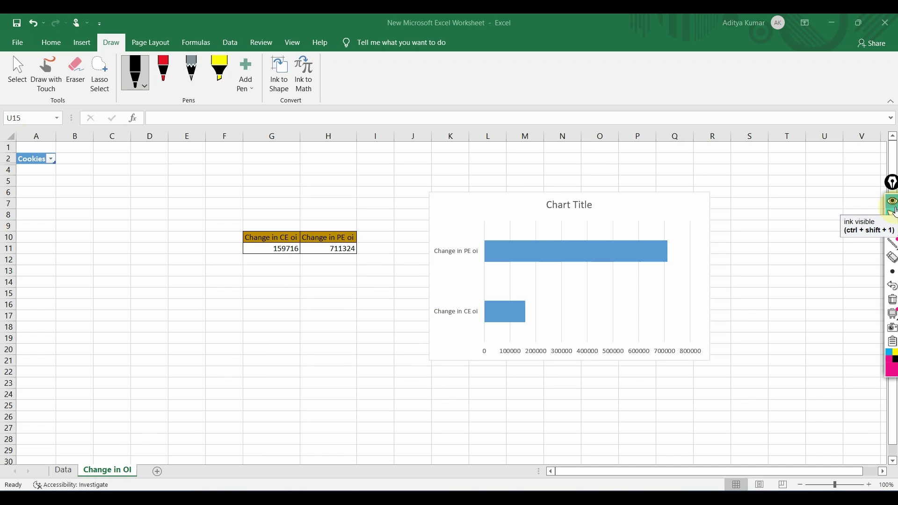
{"action": "left_click", "coordinate": [832, 22]}
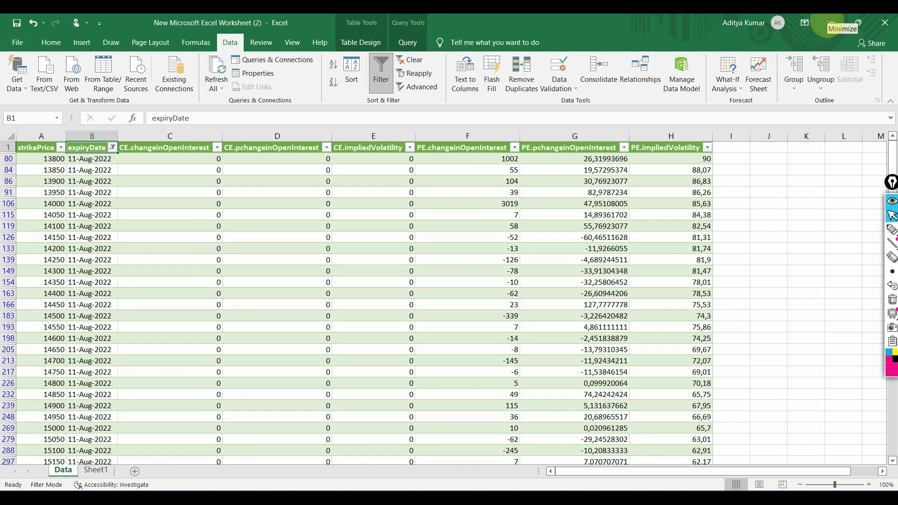
{"action": "left_click", "coordinate": [827, 22]}
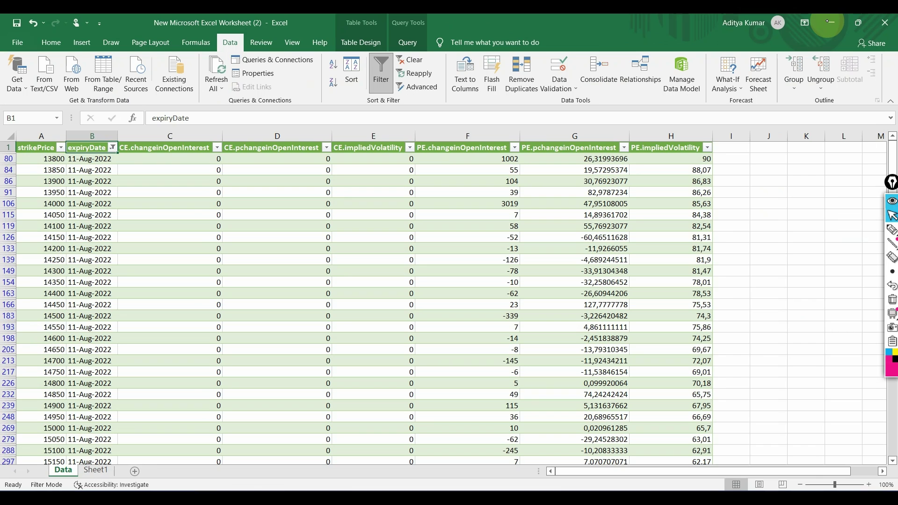